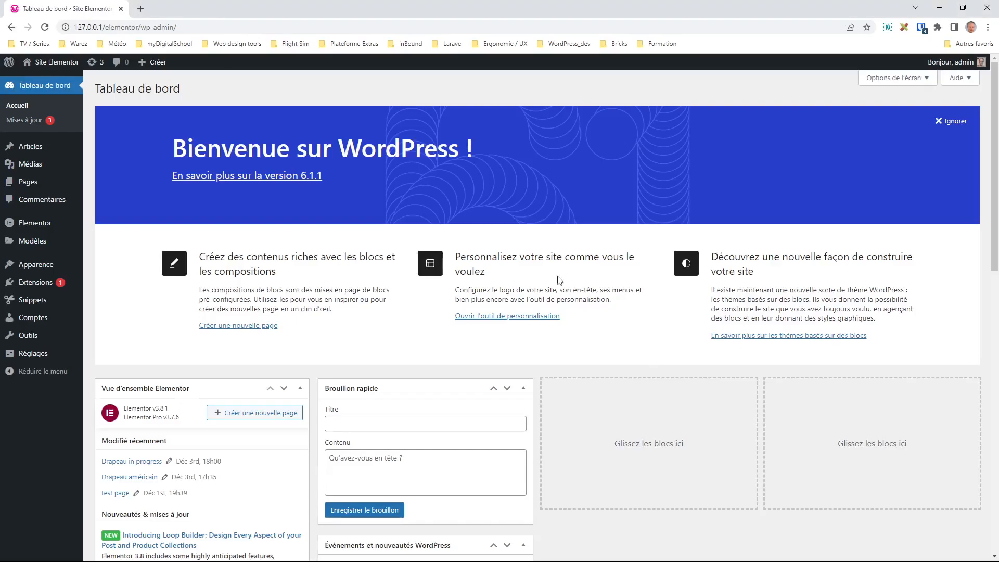
View the site's home page and return to the WordPress dashboard.
{"action": "left_click", "coordinate": [56, 62]}
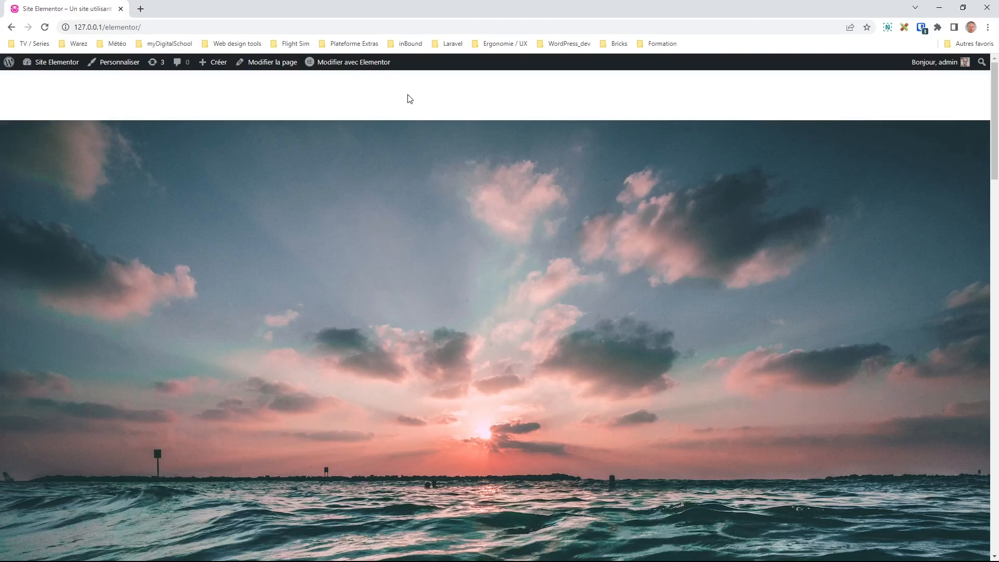
{"action": "left_click", "coordinate": [55, 78]}
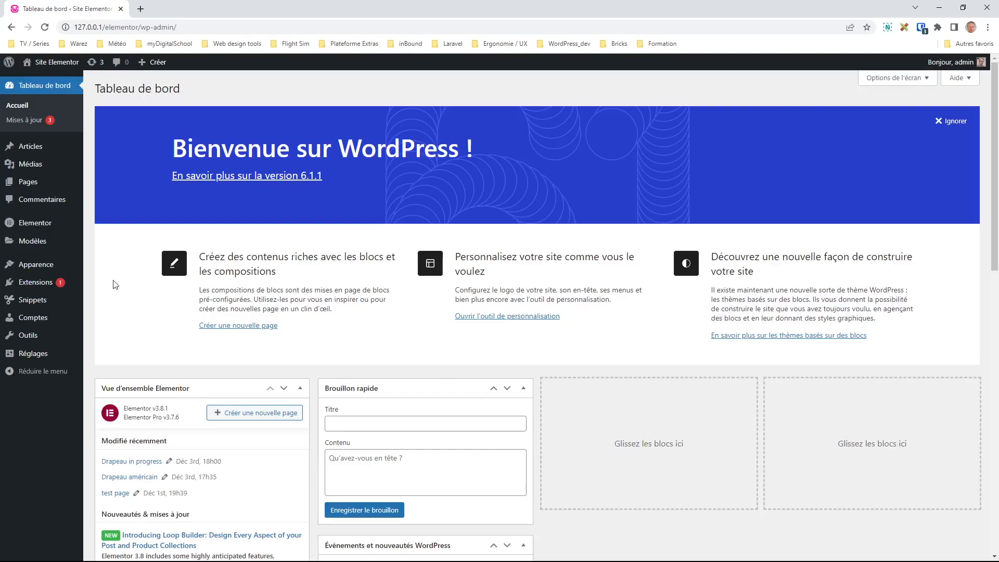
Delete the existing "menu principal" navigation menu and confirm its permanent removal.
{"action": "mouse_move", "coordinate": [12, 265]}
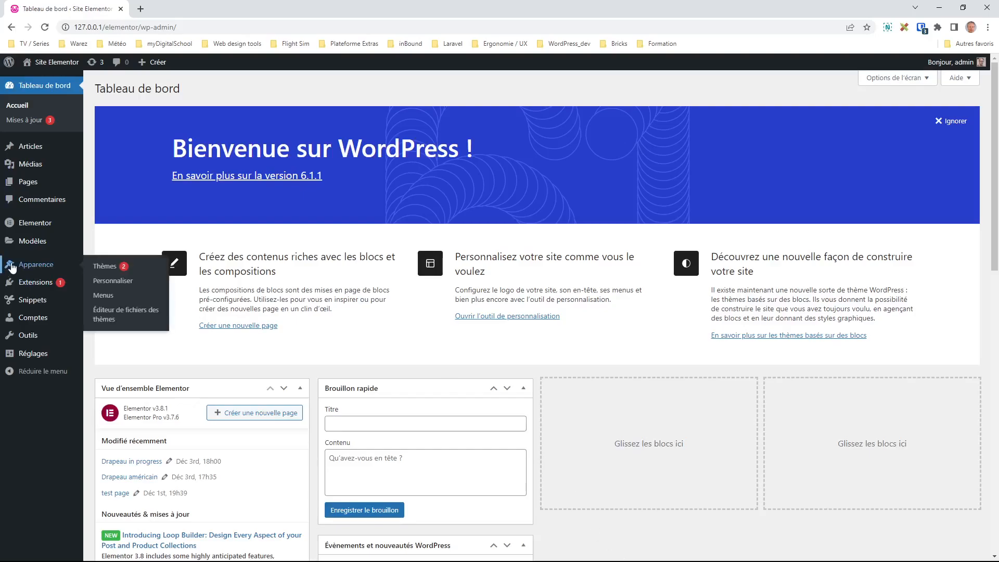
{"action": "left_click", "coordinate": [110, 299]}
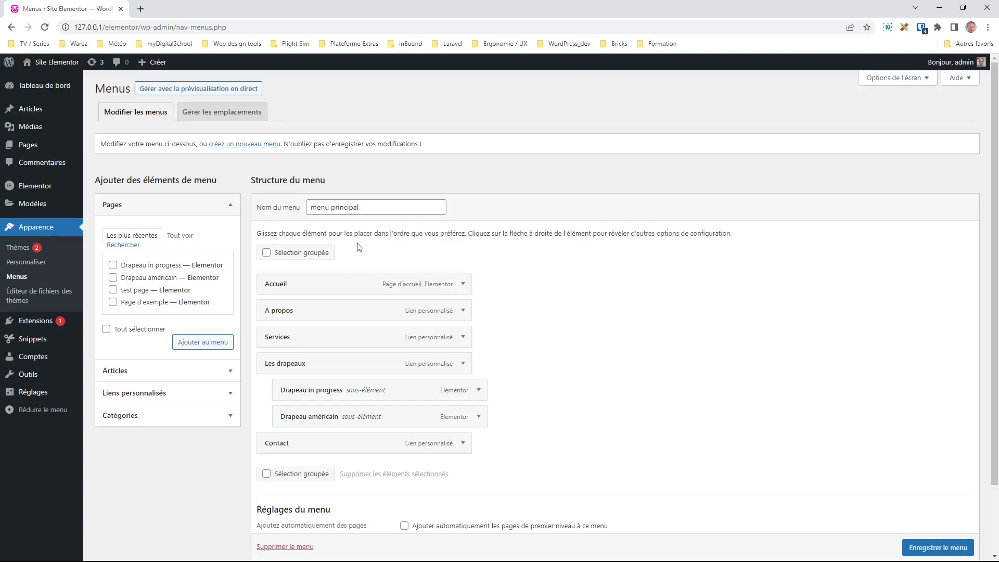
{"action": "scroll", "coordinate": [510, 404], "scroll_direction": "down", "scroll_amount": 2}
{"action": "left_click", "coordinate": [285, 502]}
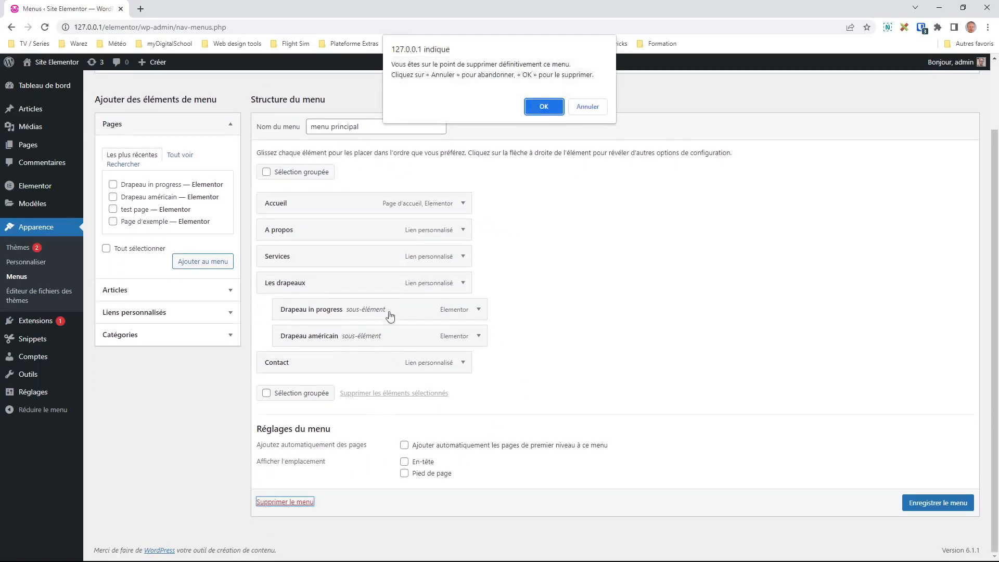
{"action": "left_click", "coordinate": [546, 110]}
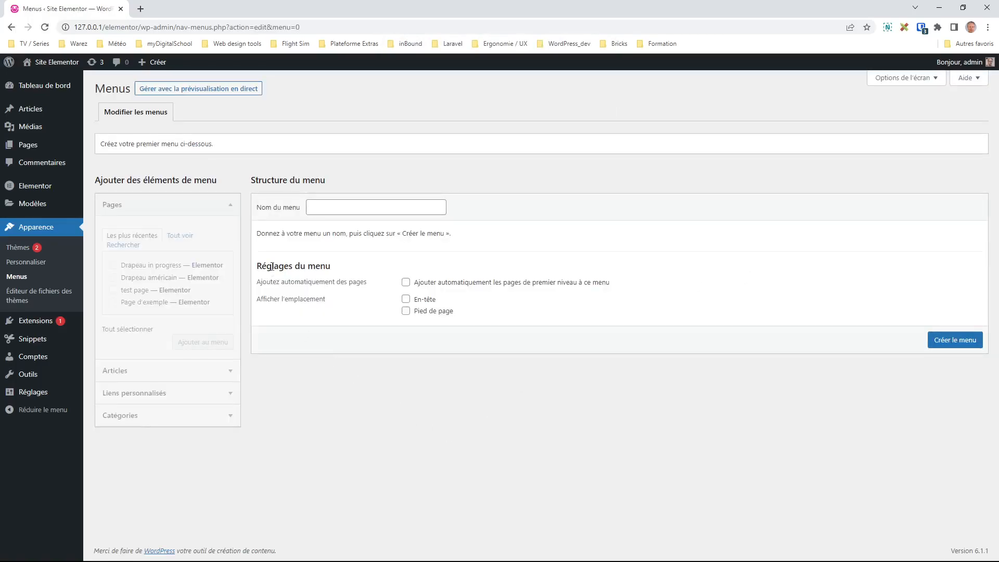
Create and save an empty menu named "Menu principal" and check the site's home page before returning to the menu editor.
{"action": "left_click", "coordinate": [326, 208]}
{"action": "type", "text": "Men"}
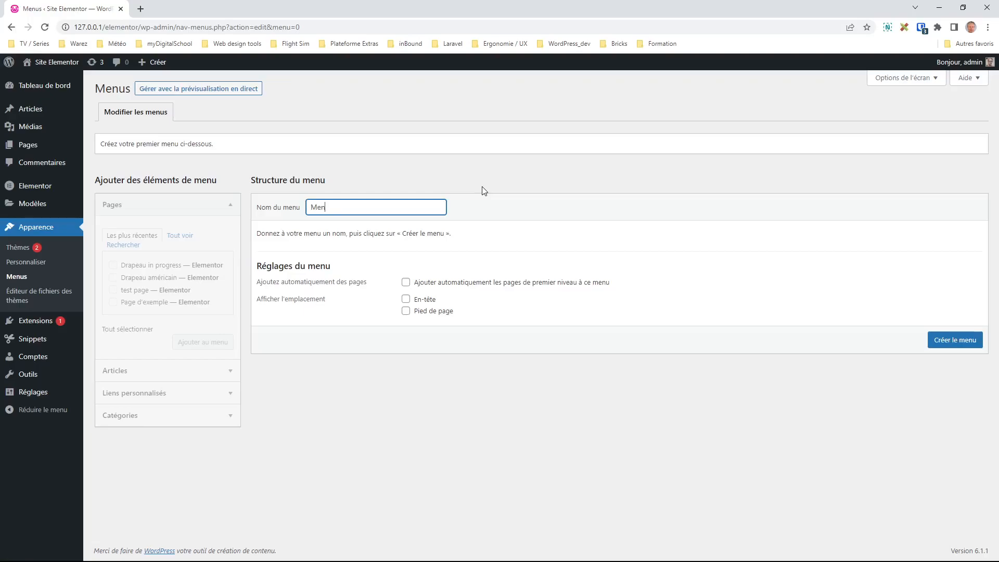
{"action": "type", "text": "u principal"}
{"action": "left_click_drag", "start_coordinate": [360, 207], "coordinate": [299, 208]}
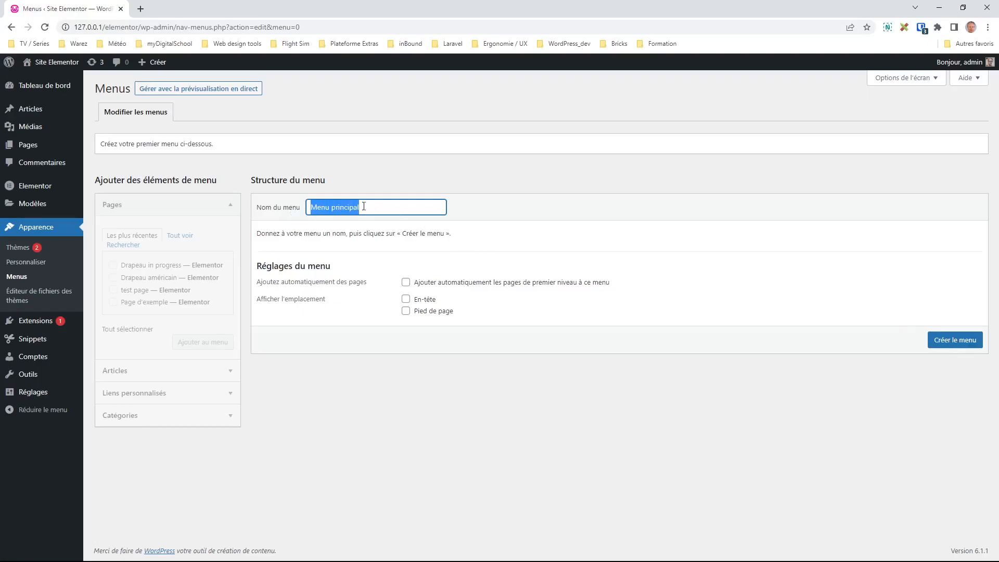
{"action": "left_click", "coordinate": [956, 342]}
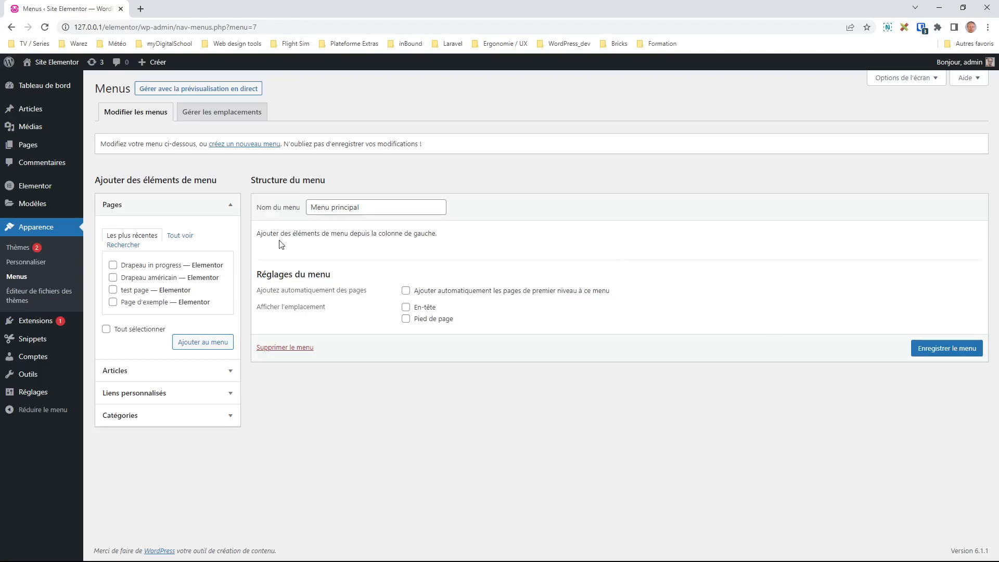
{"action": "left_click", "coordinate": [947, 349]}
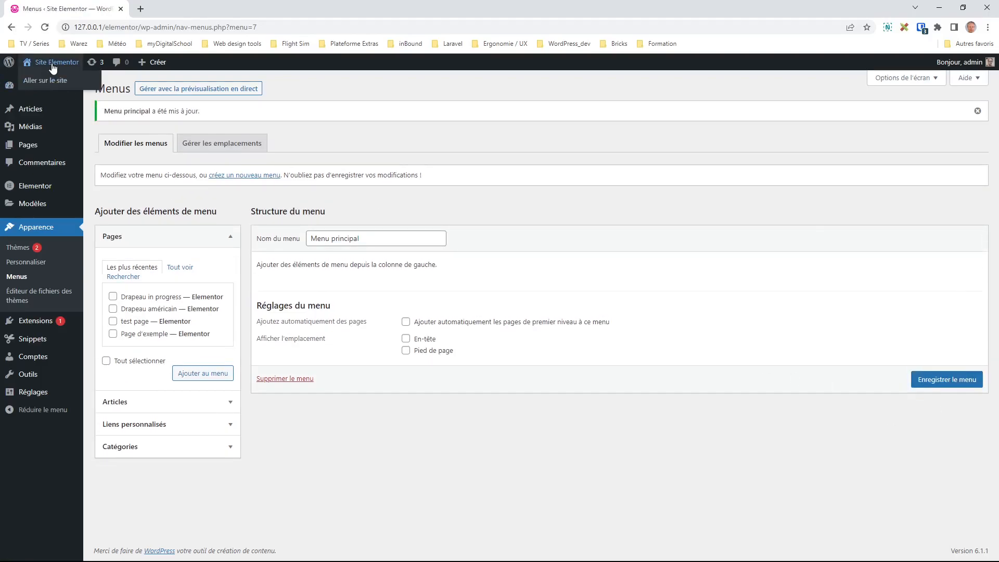
{"action": "left_click", "coordinate": [53, 64]}
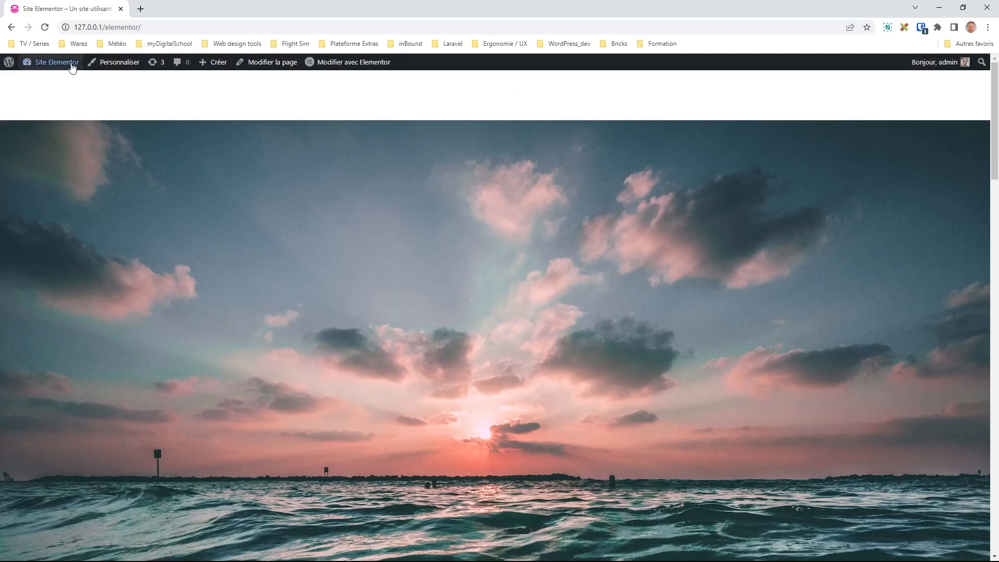
{"action": "left_click", "coordinate": [11, 27]}
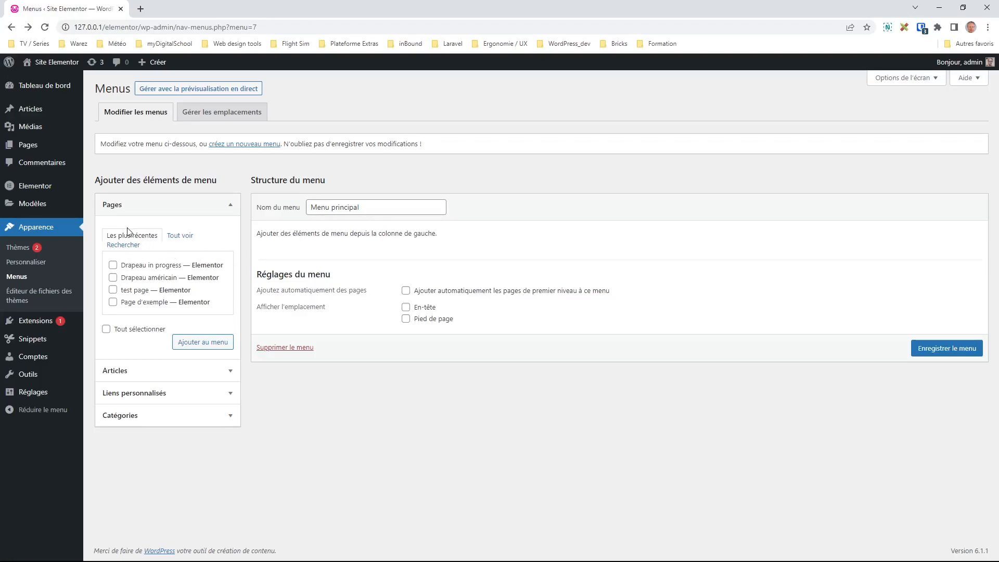
Examine the Pages, Articles, Catégories and Liens personnalisés item sources available for the menu.
{"action": "left_click", "coordinate": [225, 371]}
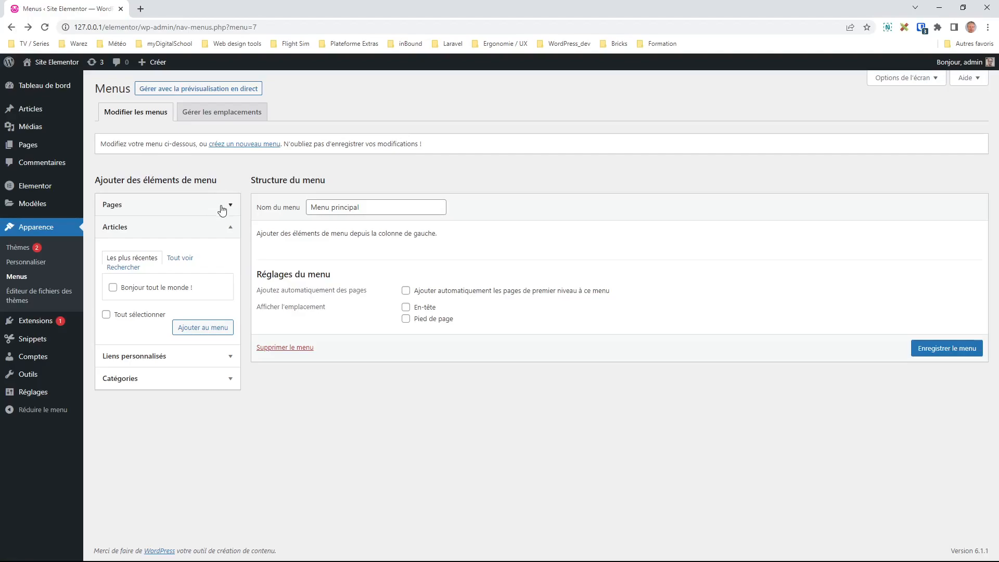
{"action": "left_click", "coordinate": [230, 229]}
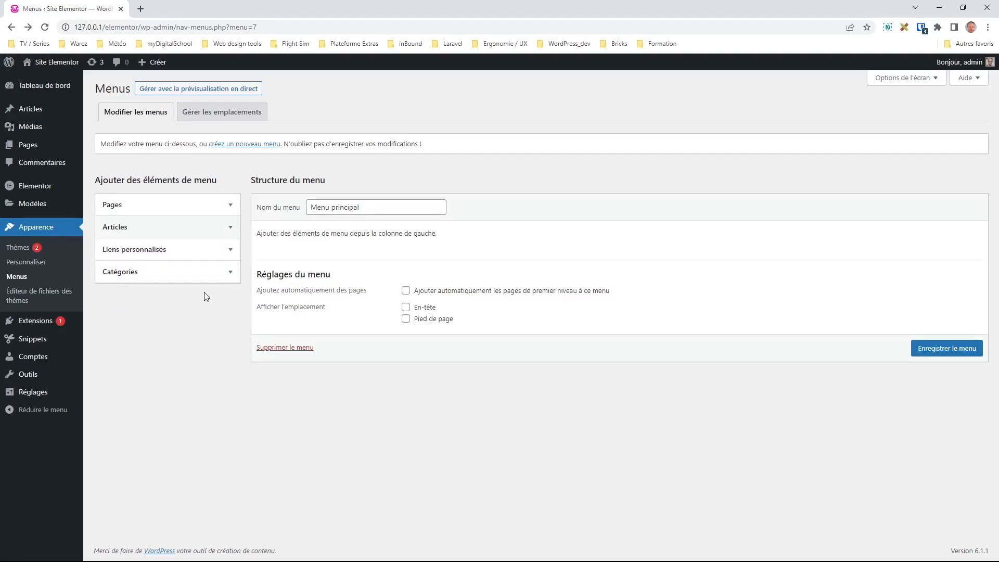
{"action": "left_click", "coordinate": [120, 207]}
{"action": "left_click", "coordinate": [120, 206]}
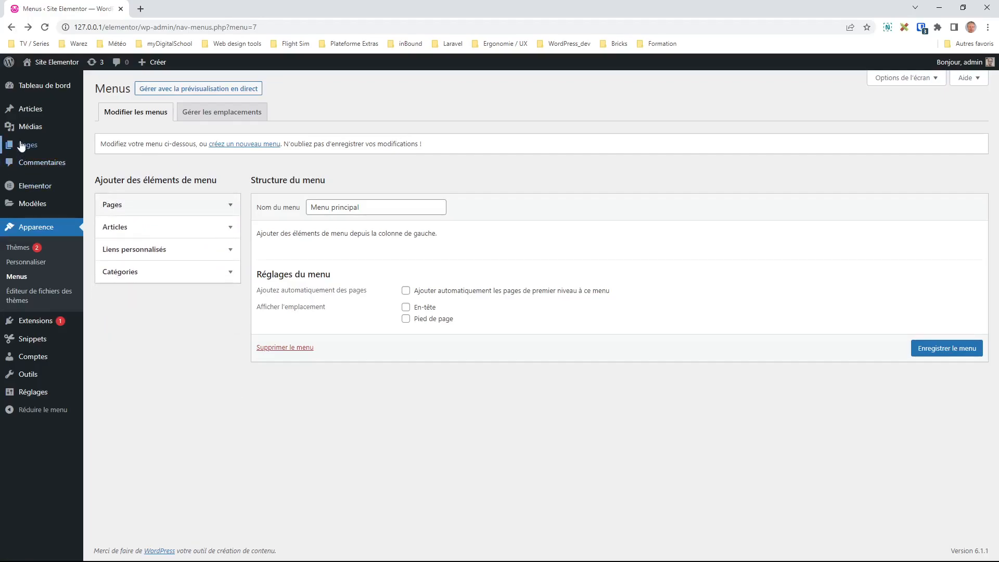
{"action": "left_click", "coordinate": [110, 234]}
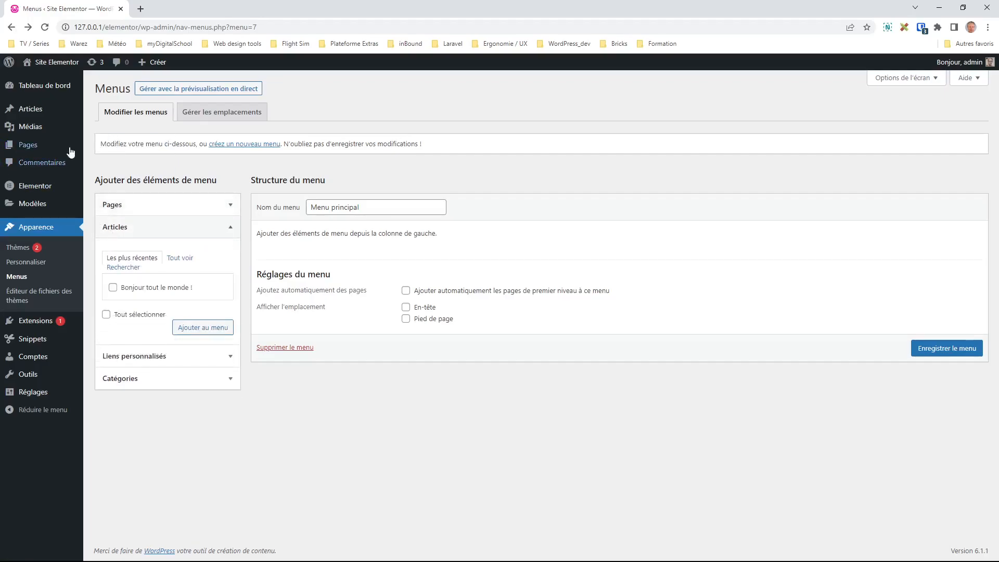
{"action": "mouse_move", "coordinate": [35, 115]}
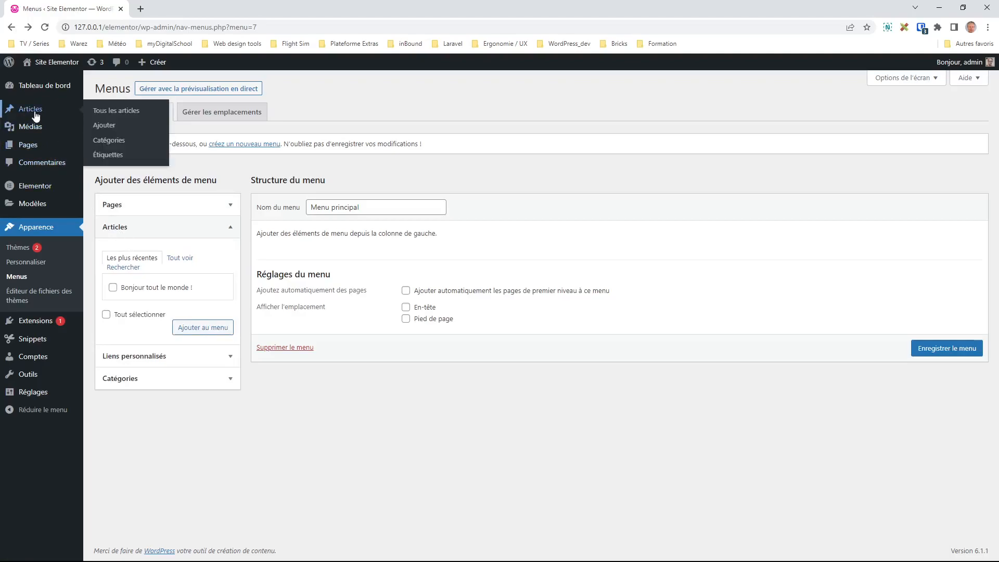
{"action": "left_click", "coordinate": [121, 228]}
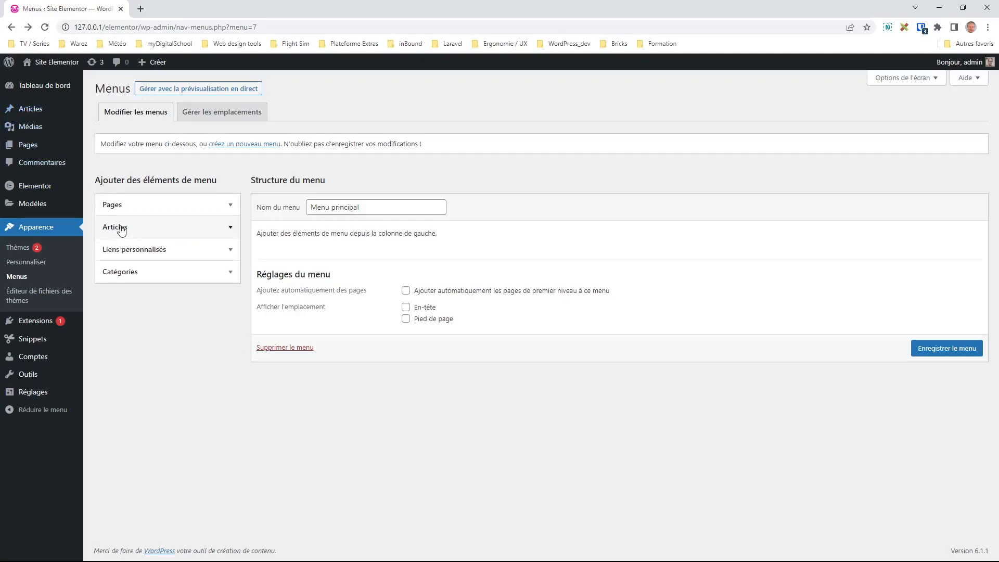
{"action": "left_click", "coordinate": [122, 277]}
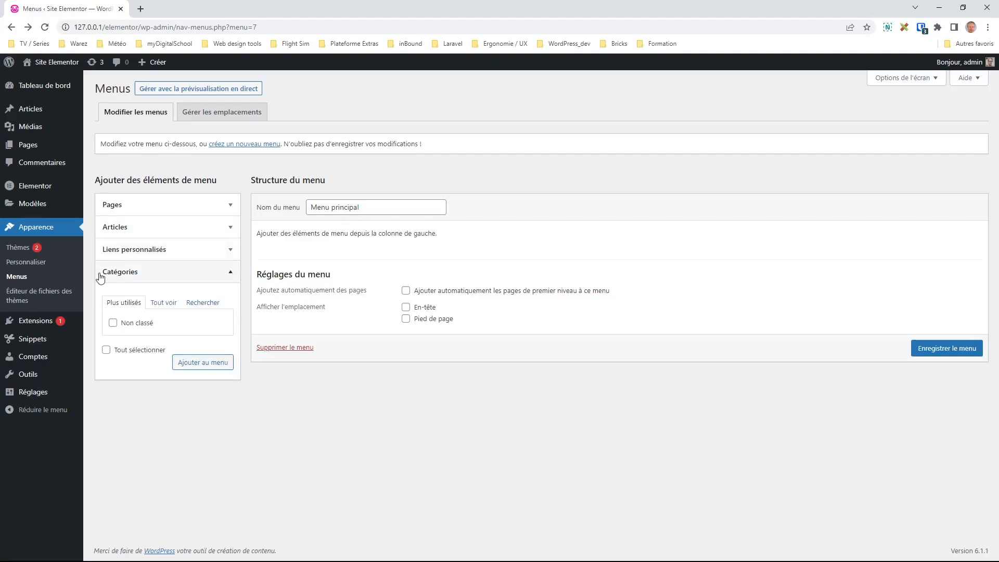
{"action": "left_click", "coordinate": [134, 253]}
{"action": "left_click", "coordinate": [133, 252]}
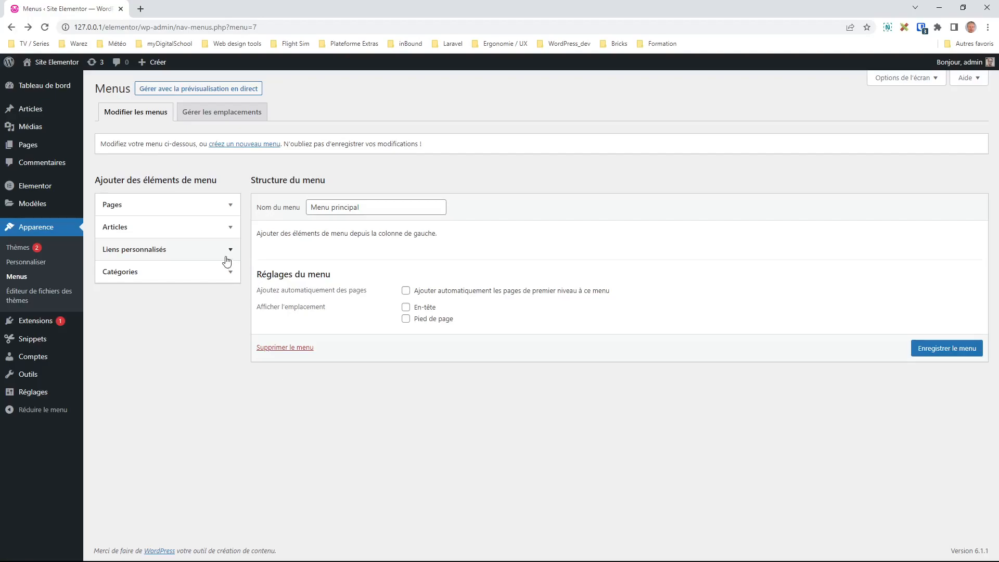
Add the pages Accueil, Drapeau américain, Drapeau in progress and test page to the menu.
{"action": "left_click", "coordinate": [155, 208]}
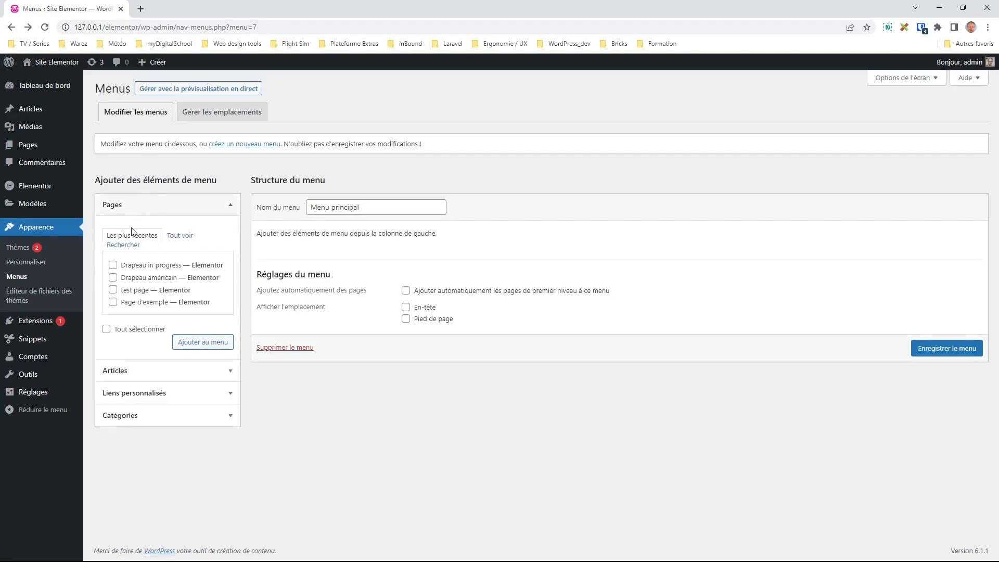
{"action": "left_click", "coordinate": [181, 239]}
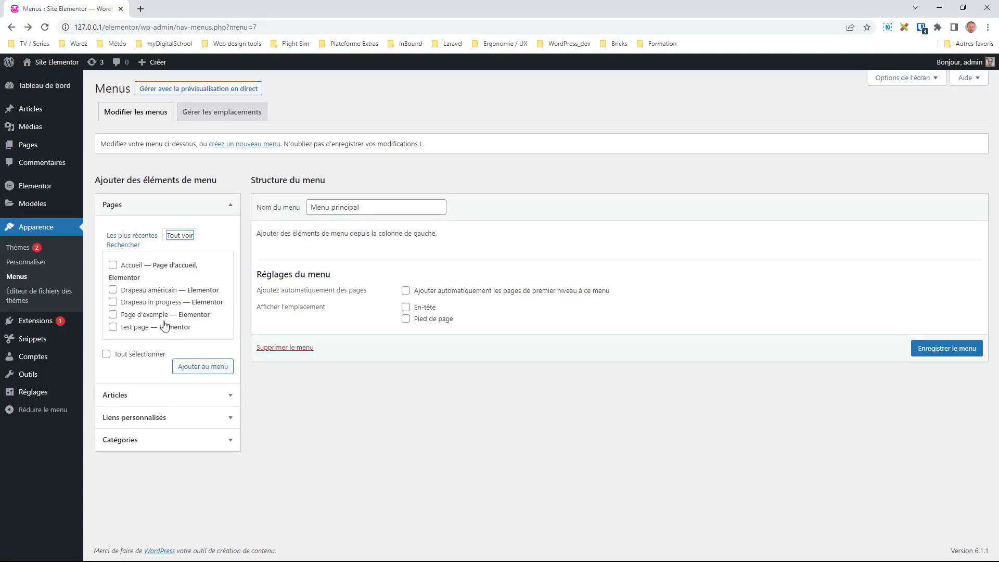
{"action": "left_click", "coordinate": [112, 266]}
{"action": "left_click", "coordinate": [113, 290]}
{"action": "left_click", "coordinate": [113, 302]}
{"action": "left_click", "coordinate": [113, 327]}
{"action": "left_click", "coordinate": [216, 370]}
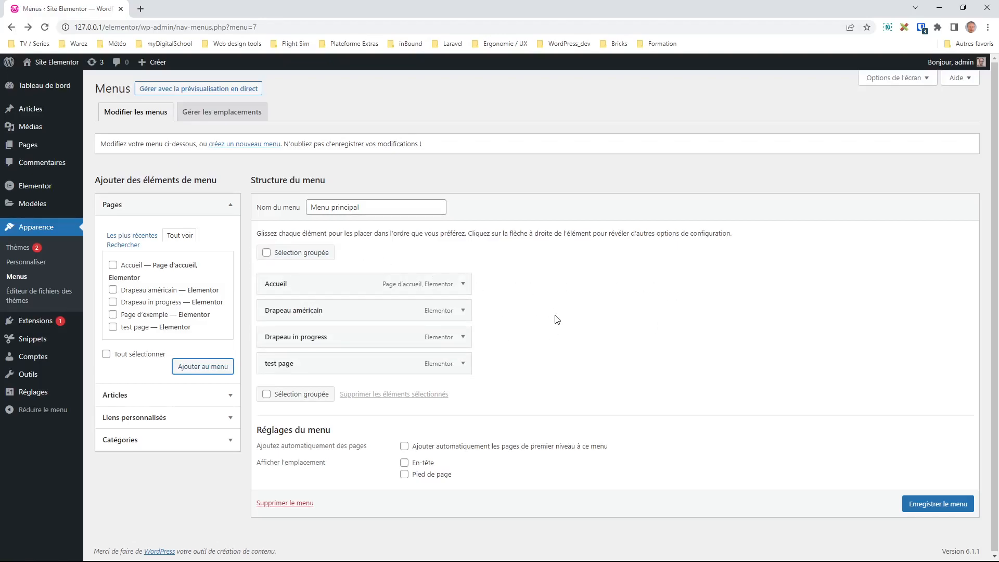
Examine the Accueil menu item's settings, including its navigation title, and collapse them.
{"action": "left_click", "coordinate": [462, 284]}
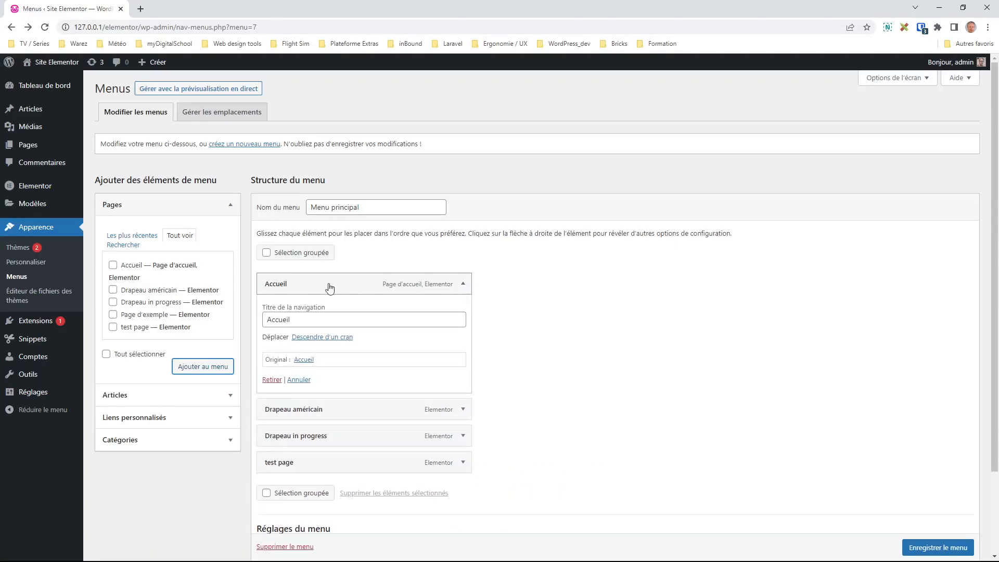
{"action": "double_click", "coordinate": [297, 319]}
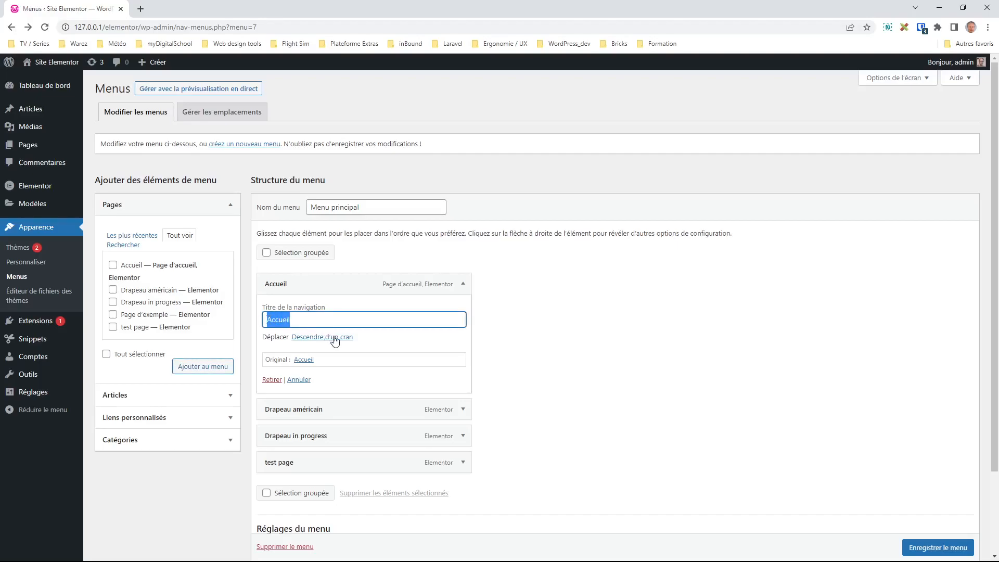
{"action": "left_click", "coordinate": [462, 283]}
{"action": "mouse_move", "coordinate": [291, 290]}
{"action": "left_mouse_down"}
{"action": "mouse_move", "coordinate": [292, 328]}
{"action": "mouse_move", "coordinate": [297, 284]}
{"action": "left_mouse_up"}
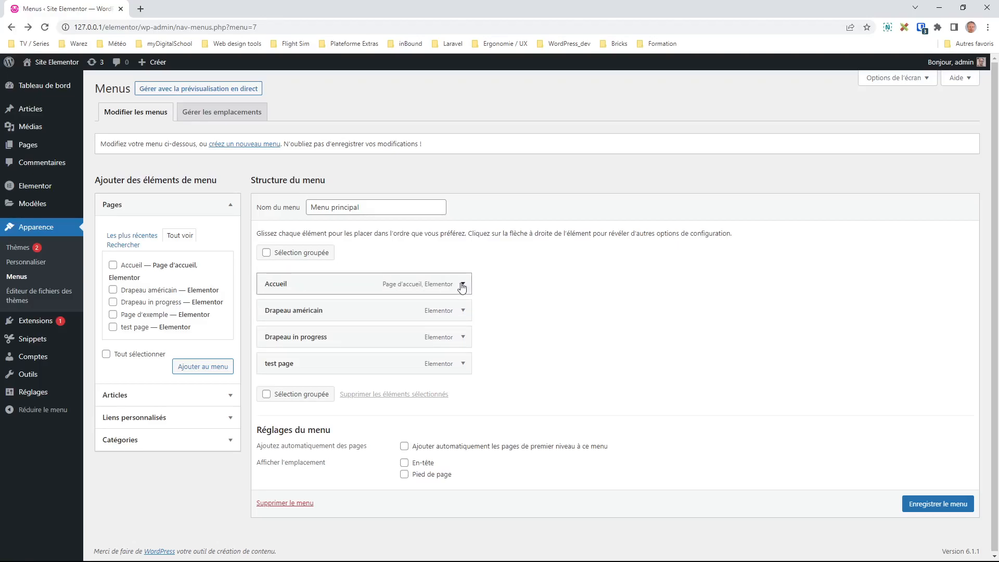
Move the Accueil item down two positions and bring it back to the top of the menu.
{"action": "left_click", "coordinate": [462, 285]}
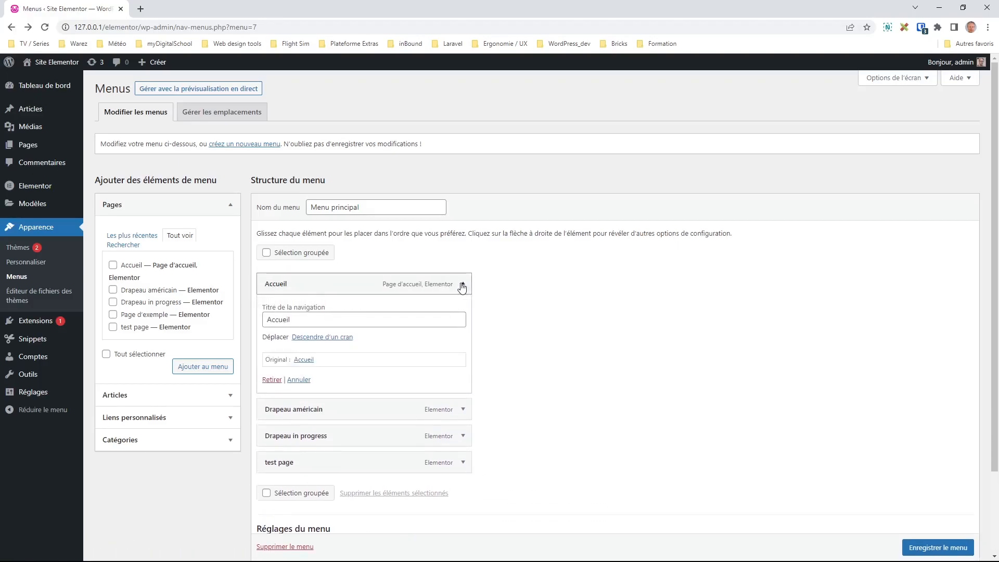
{"action": "left_click", "coordinate": [323, 338]}
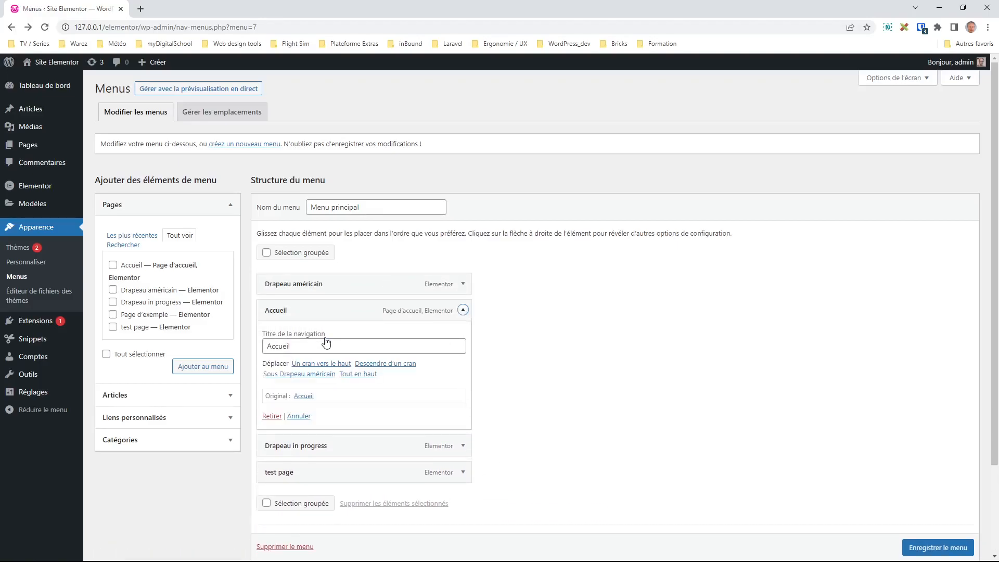
{"action": "left_click", "coordinate": [384, 363]}
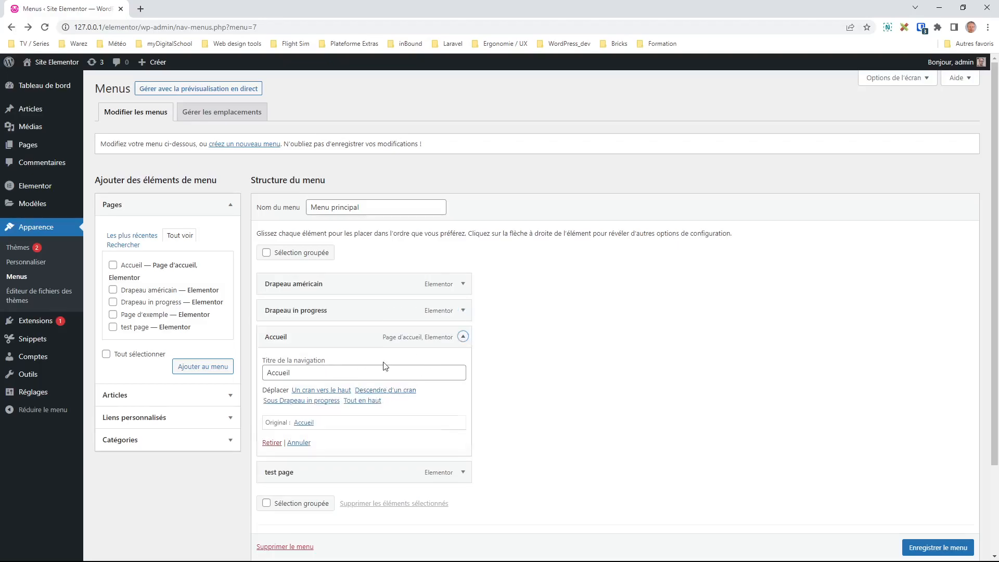
{"action": "left_click", "coordinate": [462, 336]}
{"action": "left_click_drag", "start_coordinate": [283, 345], "coordinate": [278, 277]}
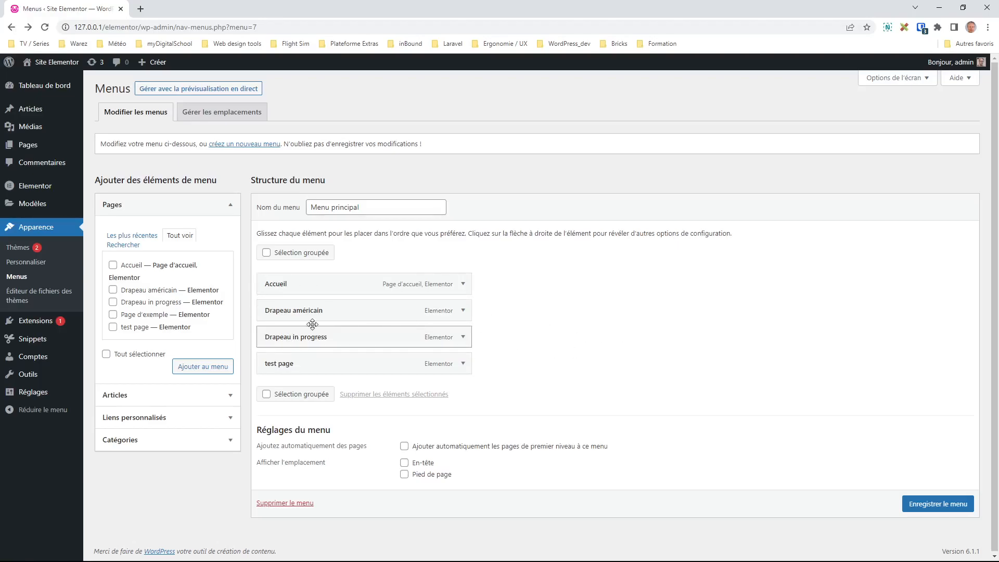
Add the article "Bonjour tout le monde !" to the menu.
{"action": "left_click", "coordinate": [227, 400]}
{"action": "left_click", "coordinate": [179, 257]}
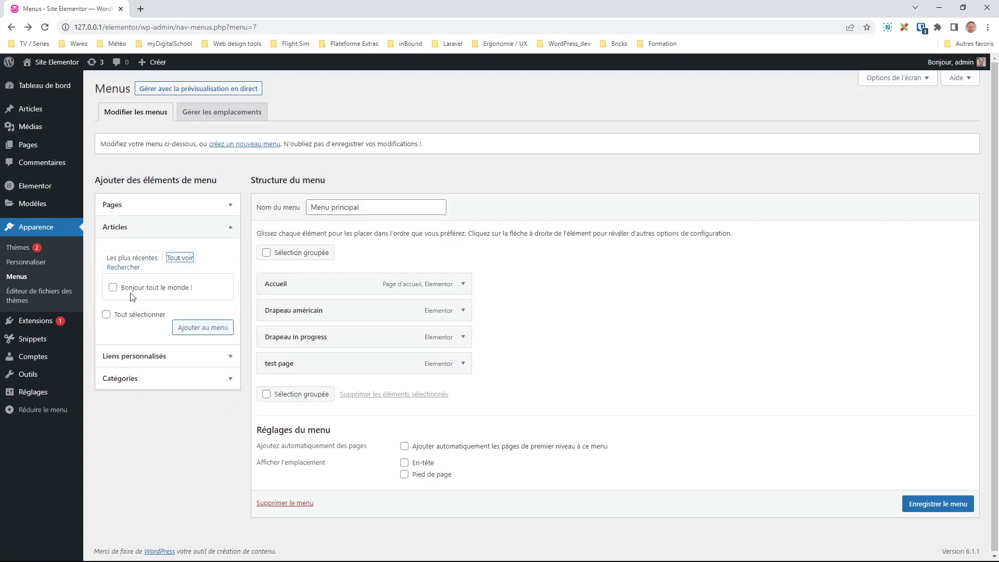
{"action": "left_click", "coordinate": [113, 287]}
{"action": "left_click", "coordinate": [200, 329]}
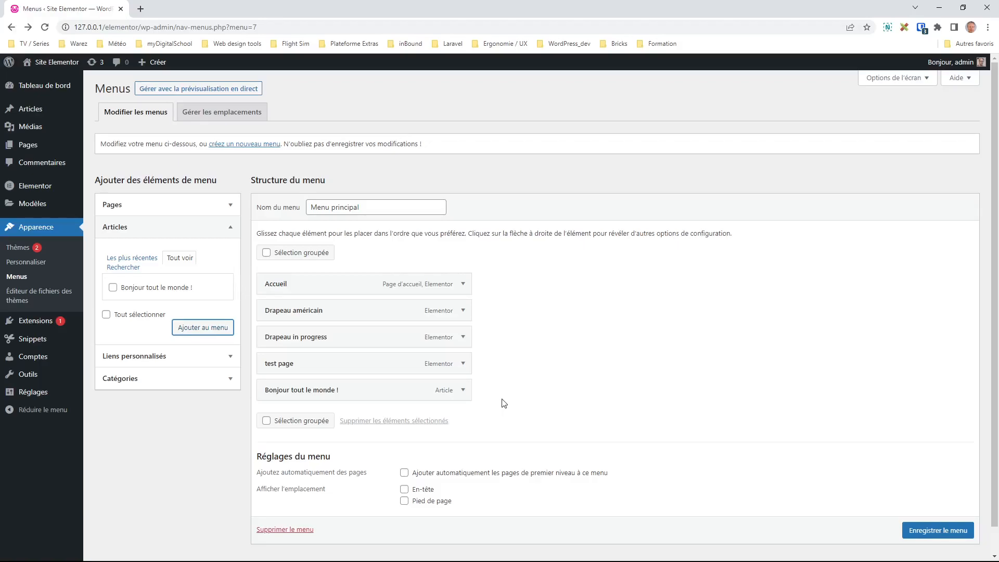
Add a custom link with the URL # and the link text Blog to the menu.
{"action": "left_click", "coordinate": [229, 356]}
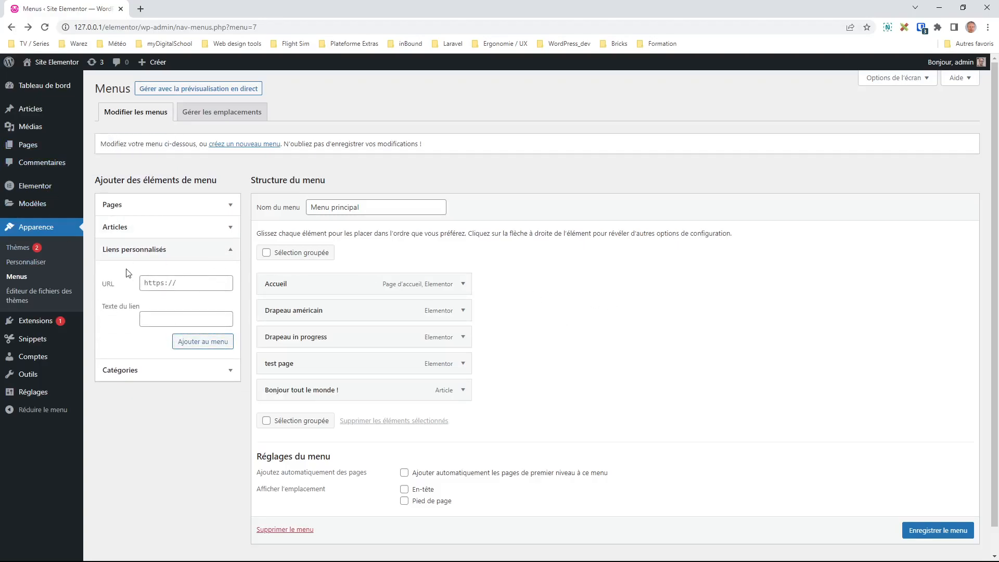
{"action": "left_click", "coordinate": [163, 318]}
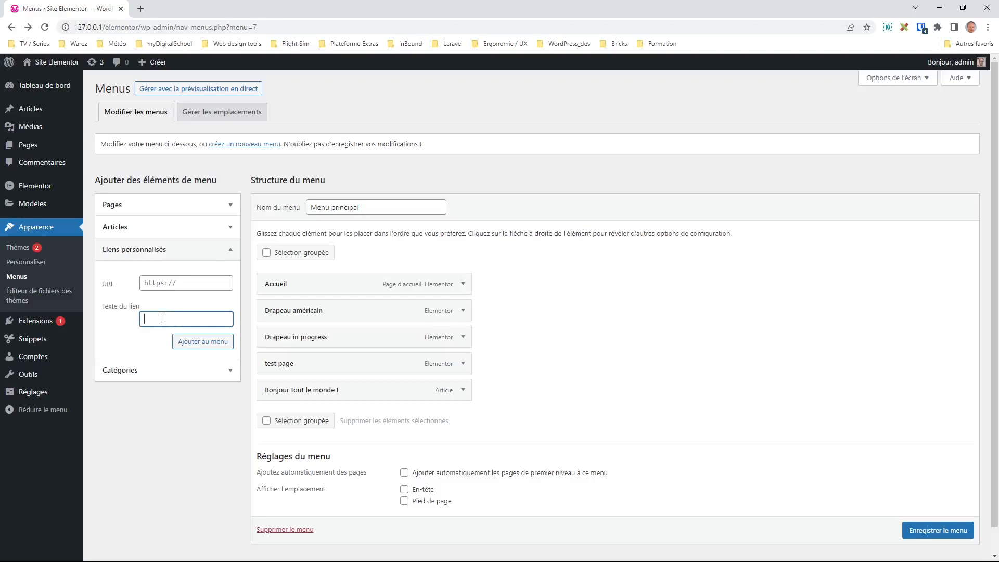
{"action": "left_click", "coordinate": [182, 283]}
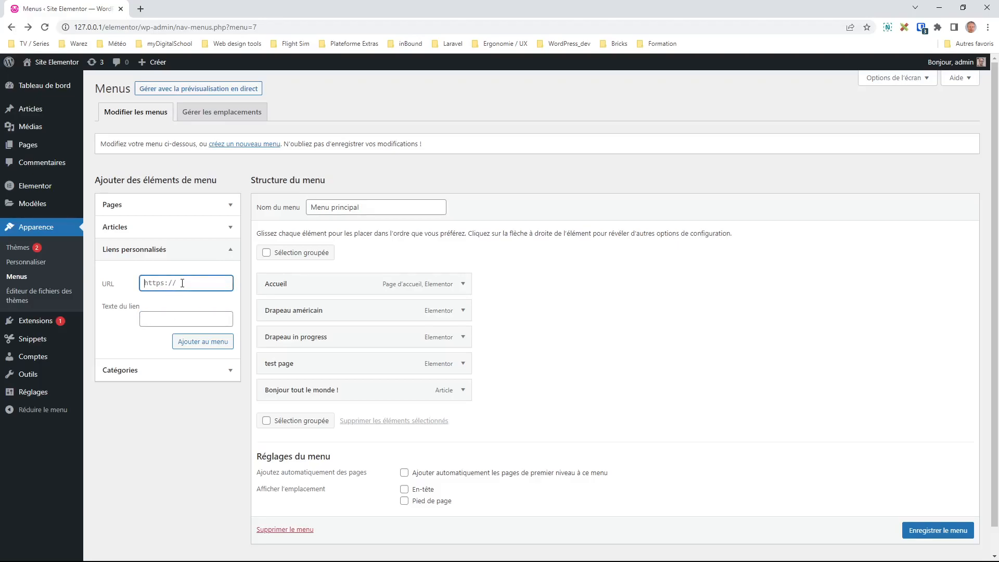
{"action": "key", "text": "Tab"}
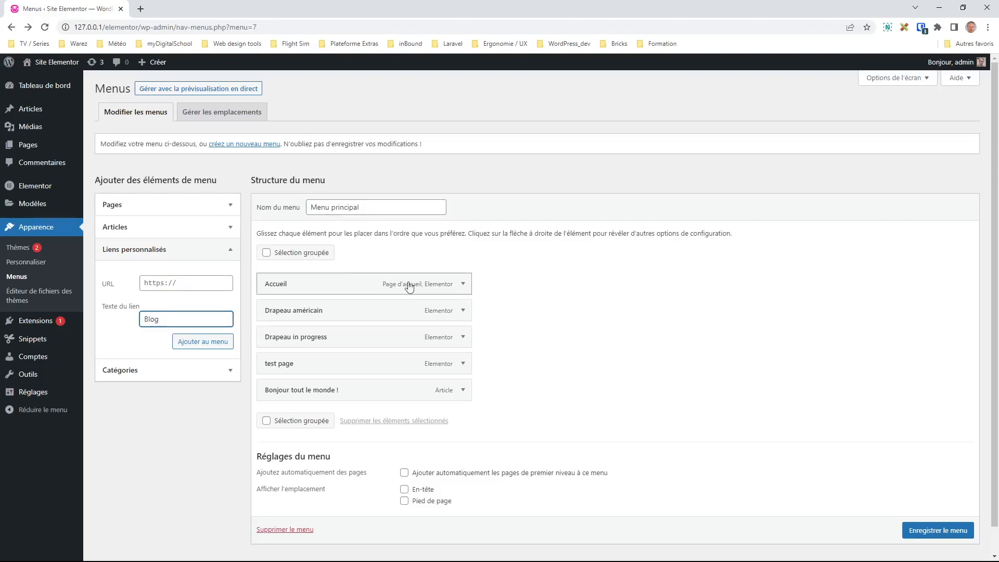
{"action": "left_click", "coordinate": [200, 286]}
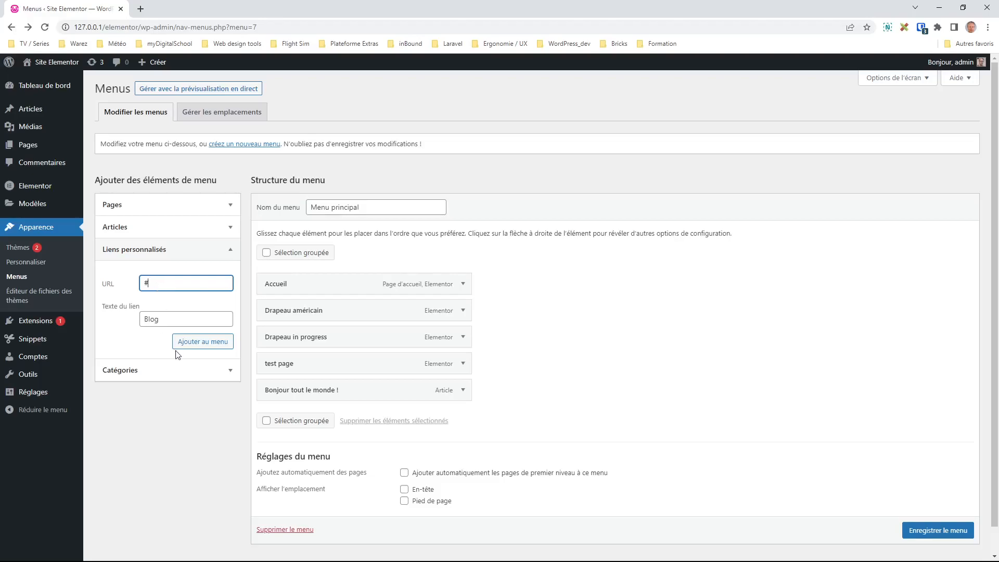
{"action": "left_click", "coordinate": [204, 343]}
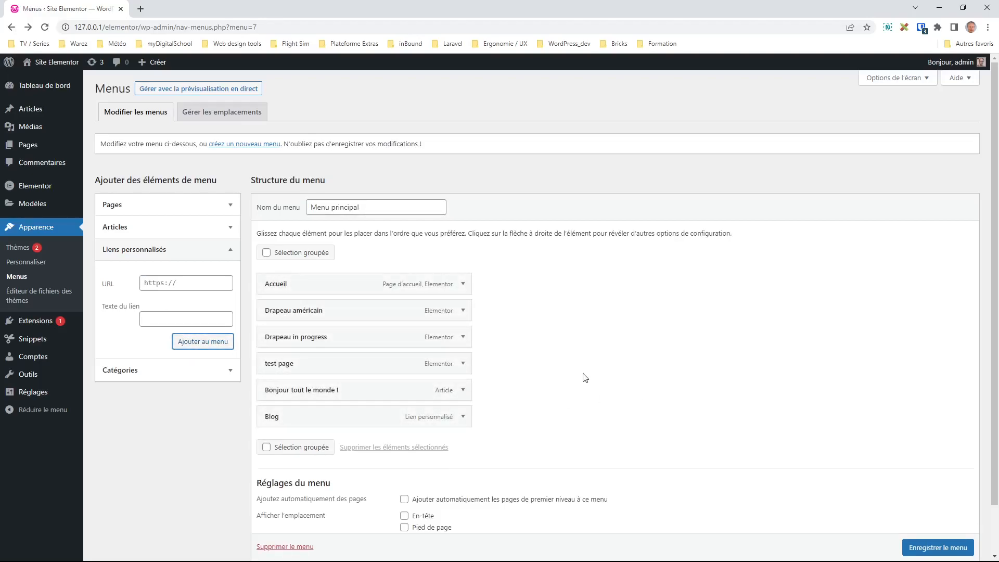
Move Blog directly below Drapeau in progress and nest "Bonjour tout le monde !" and test page as its first-level sub-items.
{"action": "left_click_drag", "start_coordinate": [272, 419], "coordinate": [271, 368]}
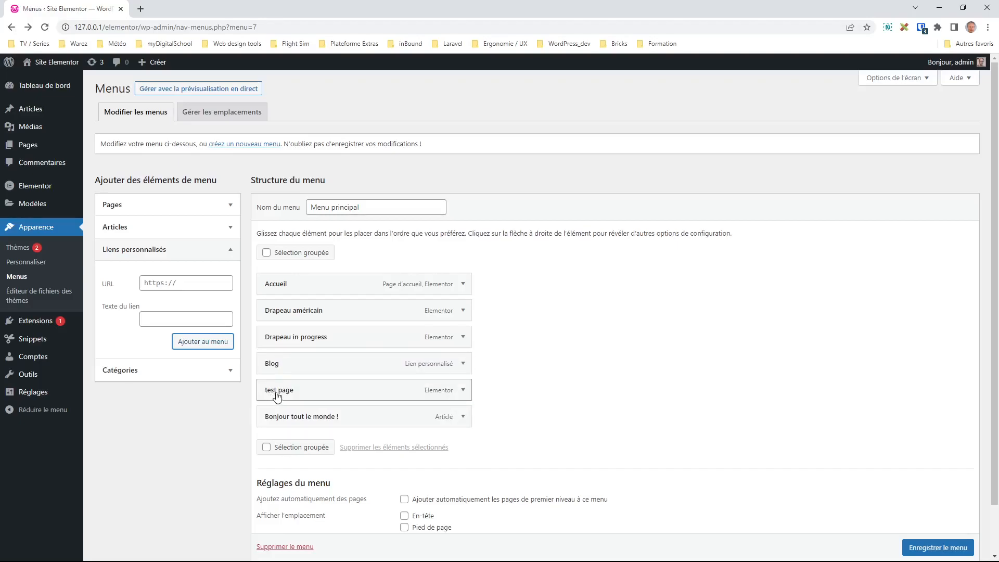
{"action": "left_click_drag", "start_coordinate": [290, 417], "coordinate": [318, 428]}
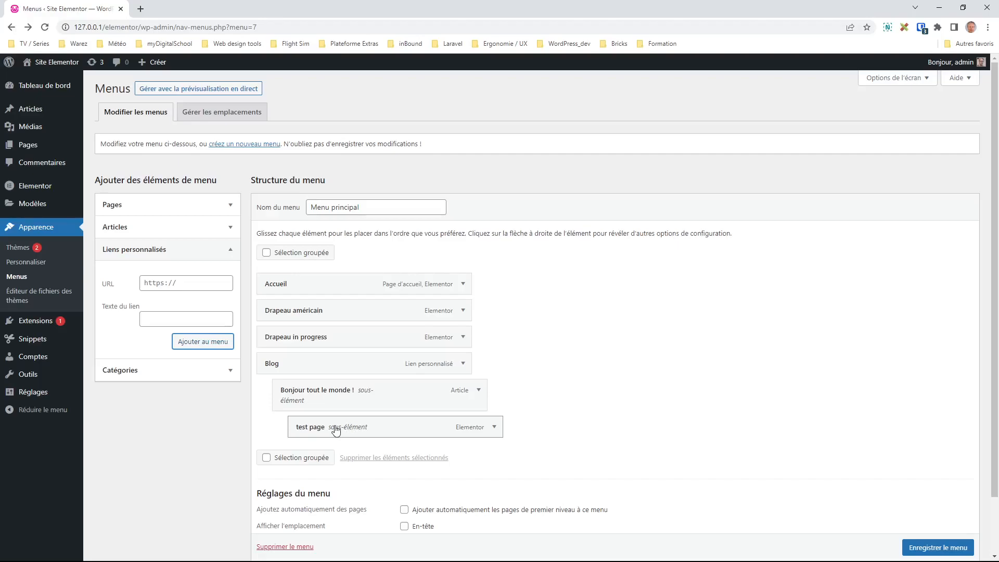
{"action": "left_click_drag", "start_coordinate": [312, 426], "coordinate": [298, 425]}
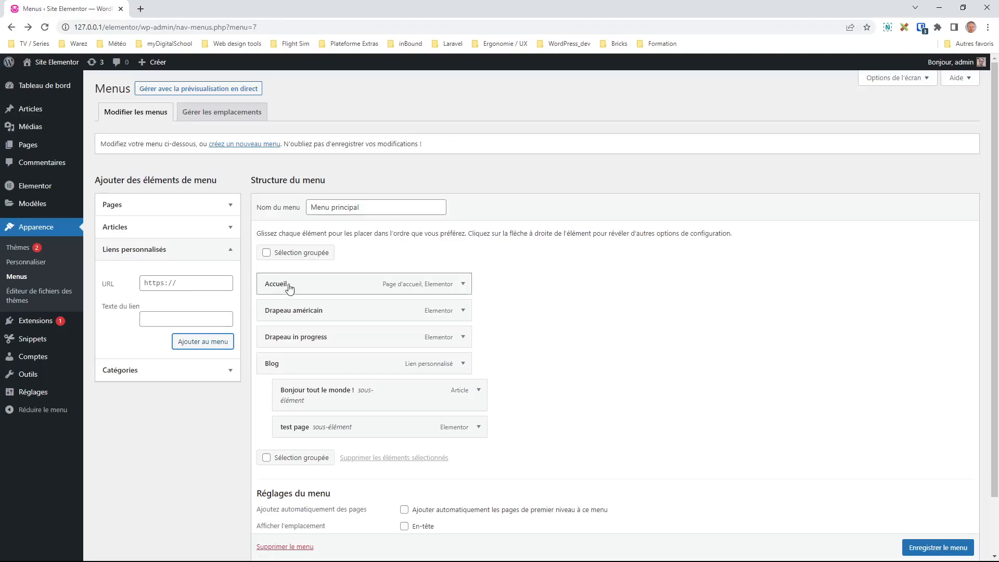
Examine the Blog menu item's settings, including its URL and navigation title, and collapse them.
{"action": "left_click", "coordinate": [463, 364]}
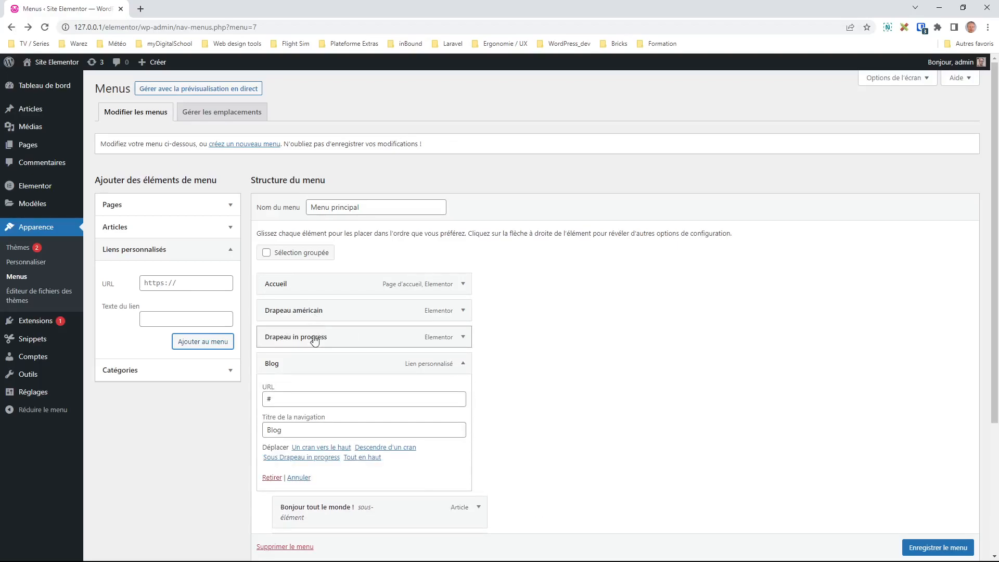
{"action": "left_click", "coordinate": [464, 364]}
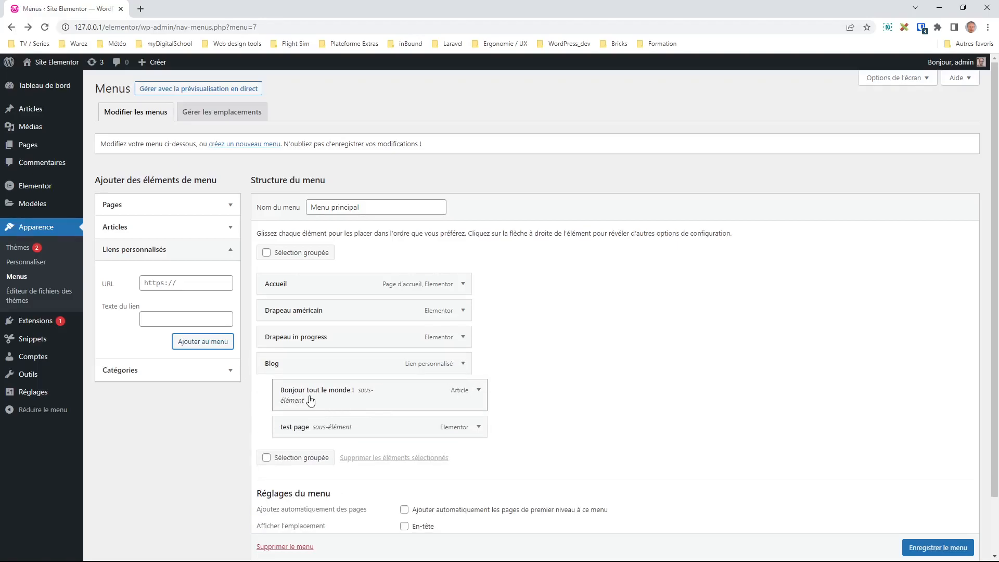
{"action": "left_click", "coordinate": [463, 364]}
{"action": "left_click", "coordinate": [463, 363]}
Save the main menu, check the site's home page for it, and save it once more in the menu editor.
{"action": "left_click", "coordinate": [936, 552]}
{"action": "left_click", "coordinate": [928, 536]}
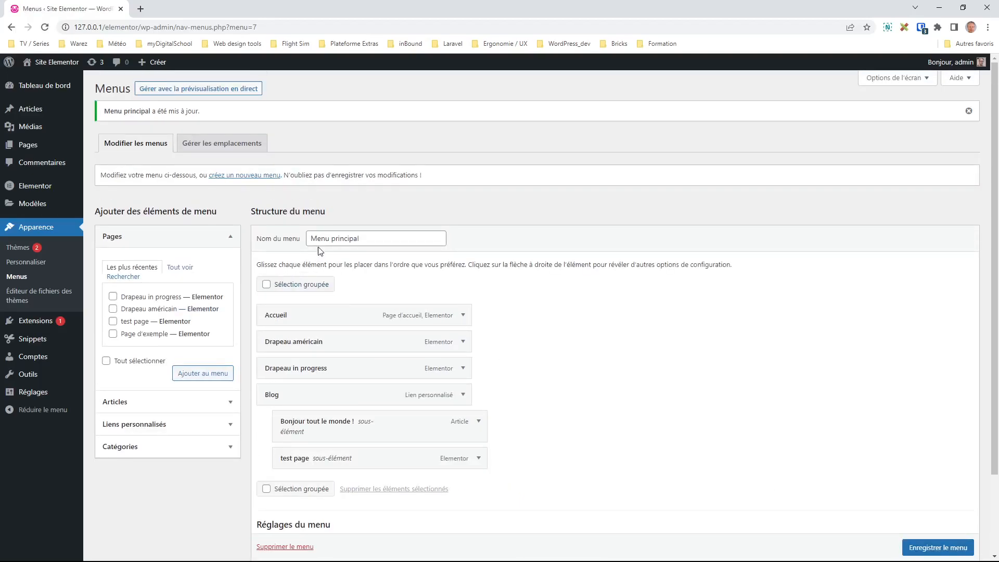
{"action": "left_click", "coordinate": [42, 62]}
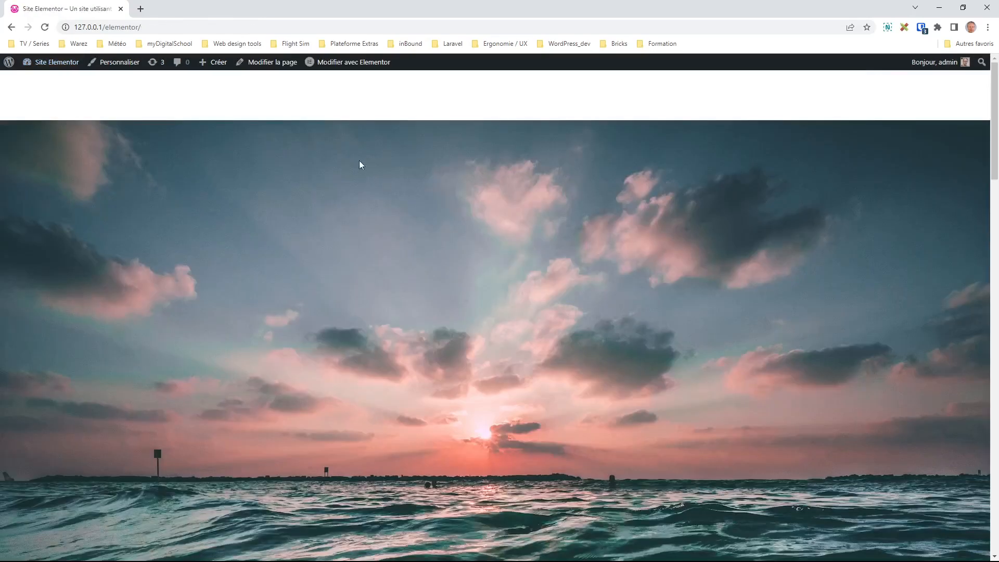
{"action": "left_click", "coordinate": [11, 27]}
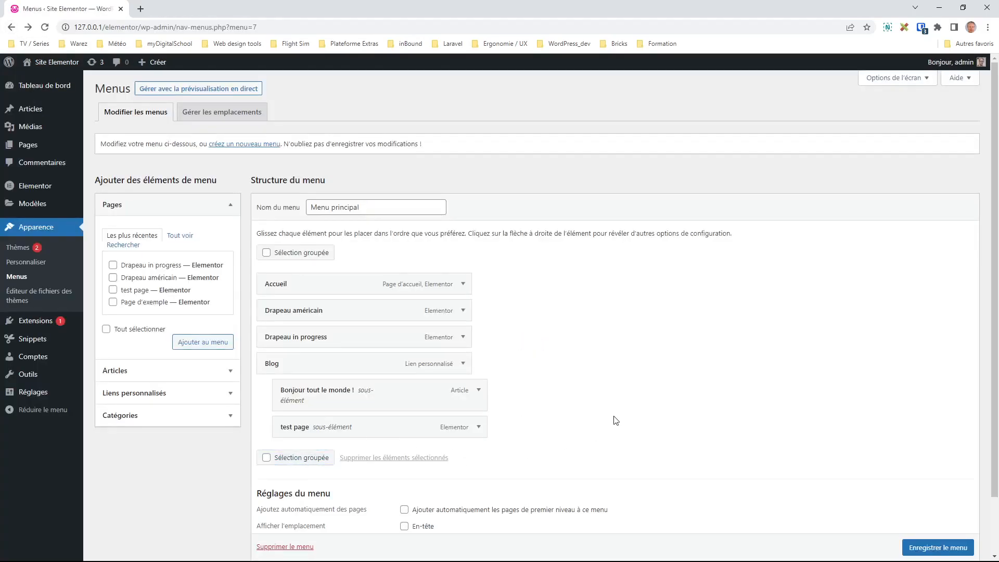
{"action": "scroll", "coordinate": [615, 420], "scroll_direction": "down", "scroll_amount": 2}
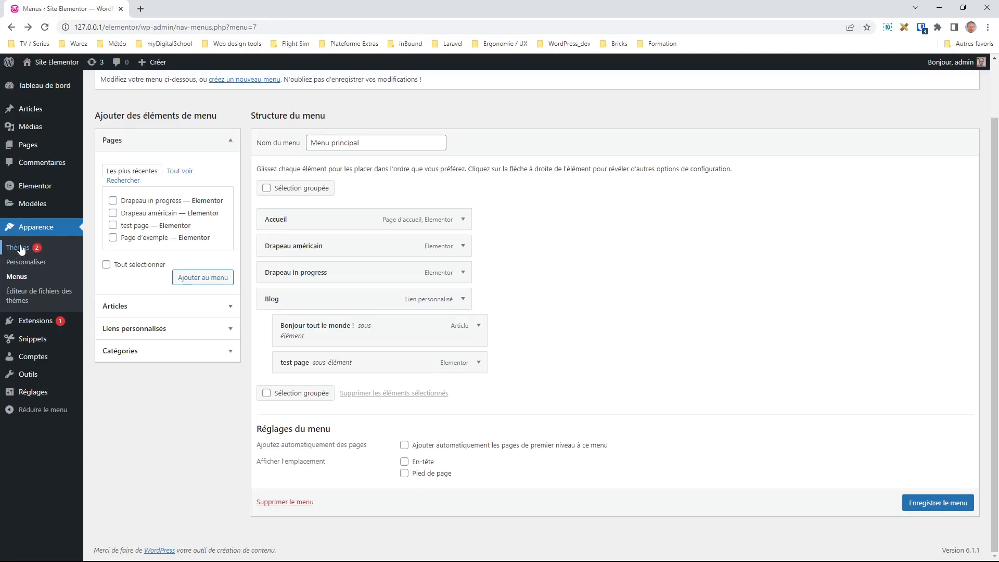
{"action": "left_click", "coordinate": [946, 503]}
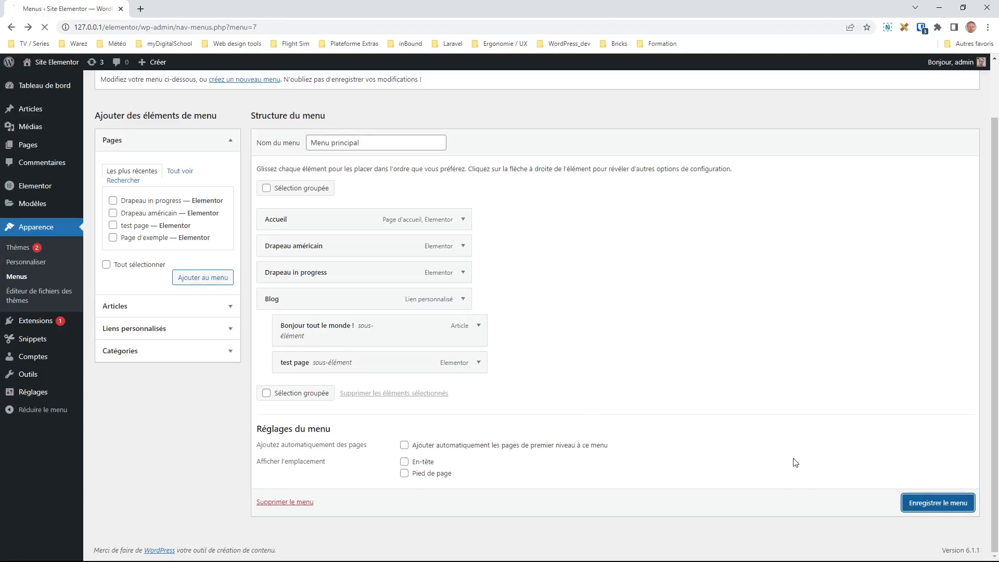
Activate the Twenty Twenty-Two theme, check the site's home page with it, and return to the theme list.
{"action": "left_click", "coordinate": [24, 248]}
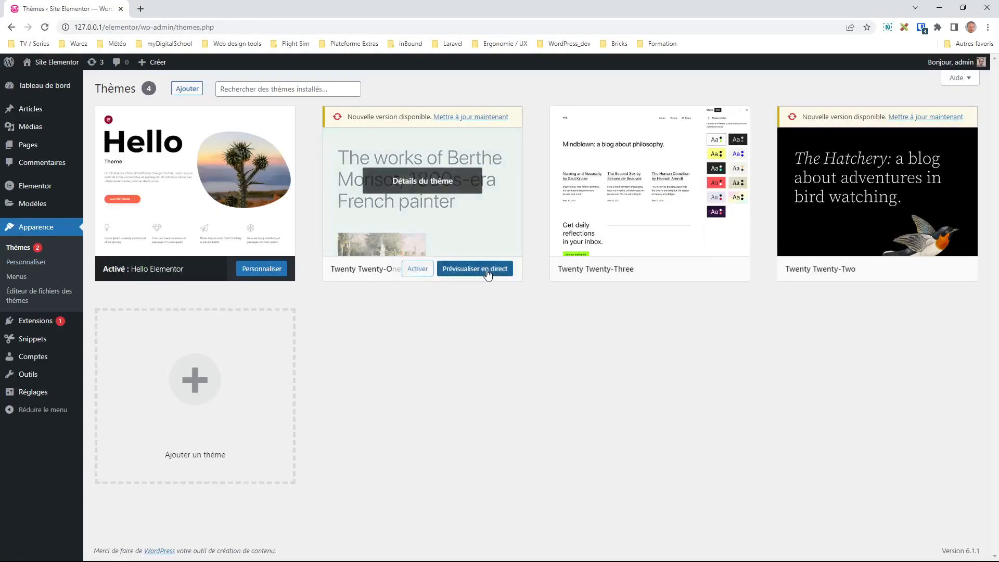
{"action": "left_click", "coordinate": [954, 271]}
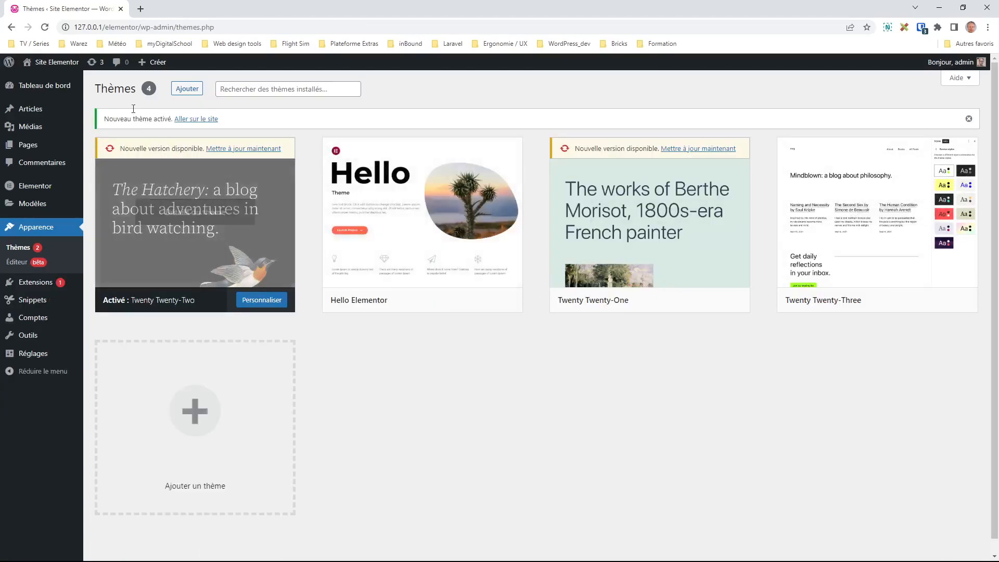
{"action": "left_click", "coordinate": [54, 66]}
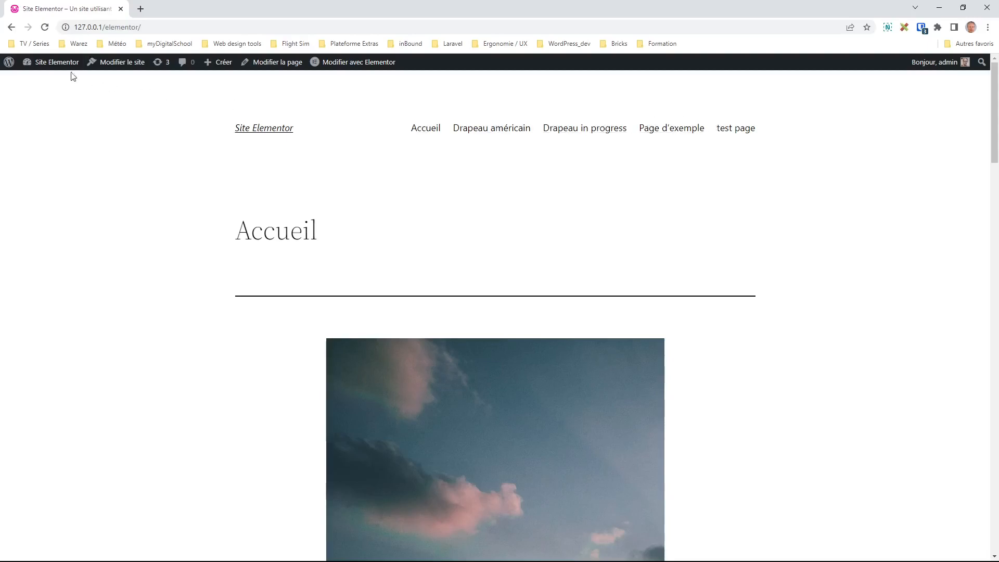
{"action": "mouse_move", "coordinate": [59, 72]}
{"action": "left_click", "coordinate": [54, 91]}
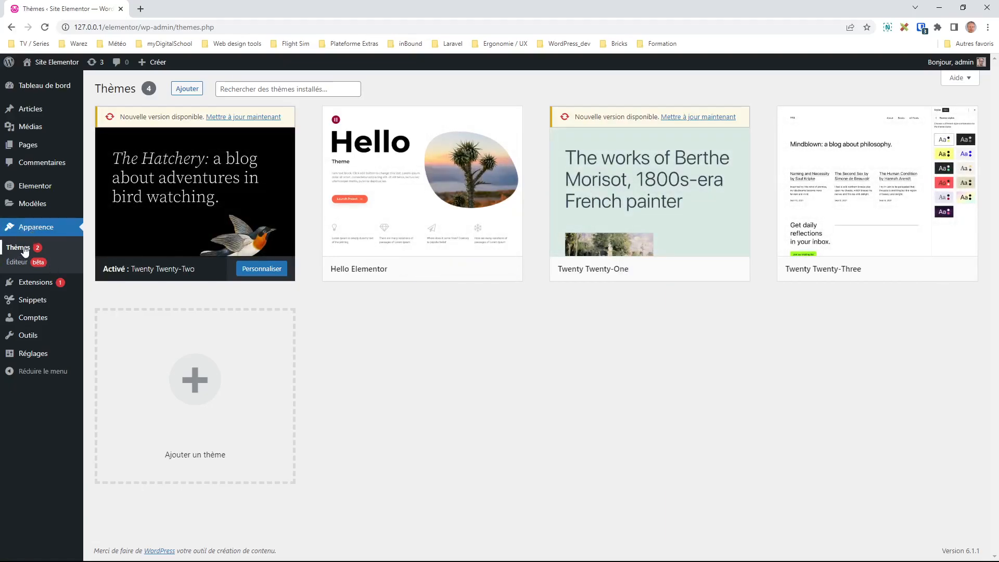
View the site's home page again with the Twenty Twenty-Two theme and go back to the dashboard.
{"action": "left_click", "coordinate": [56, 63]}
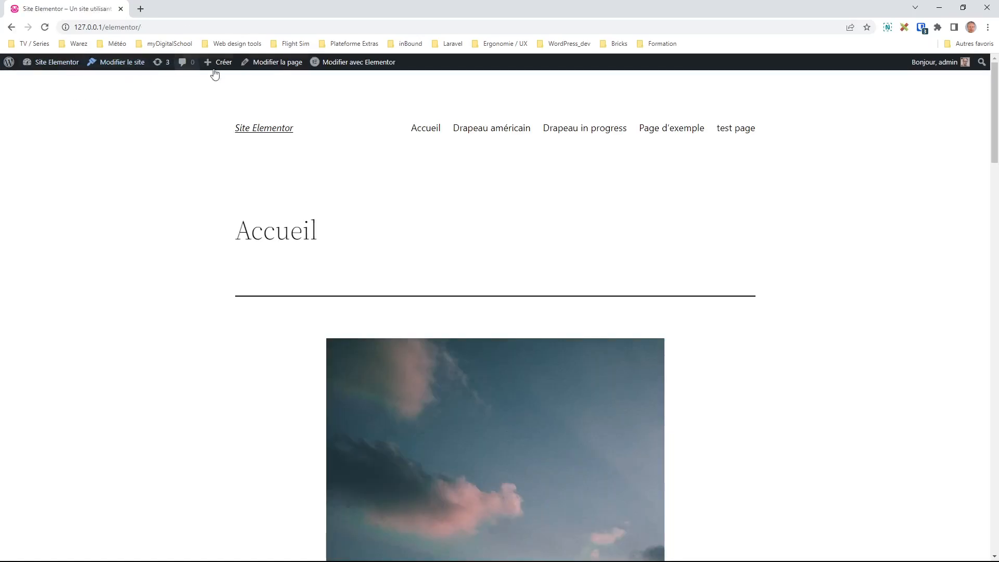
{"action": "left_click", "coordinate": [112, 64]}
{"action": "mouse_move", "coordinate": [31, 63]}
{"action": "left_click", "coordinate": [46, 83]}
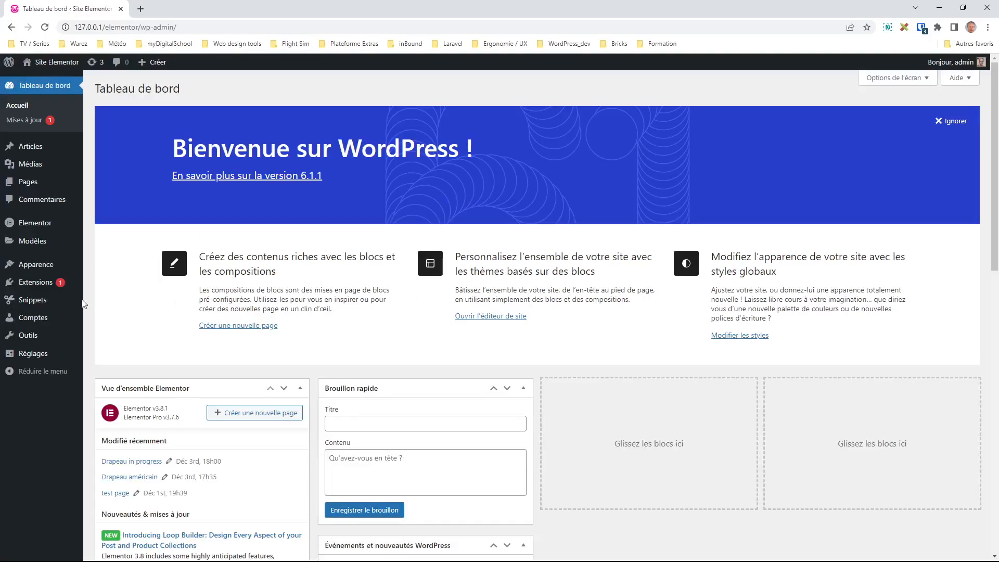
Activate the Twenty Twenty-One theme and open the menu editor.
{"action": "left_click", "coordinate": [105, 265]}
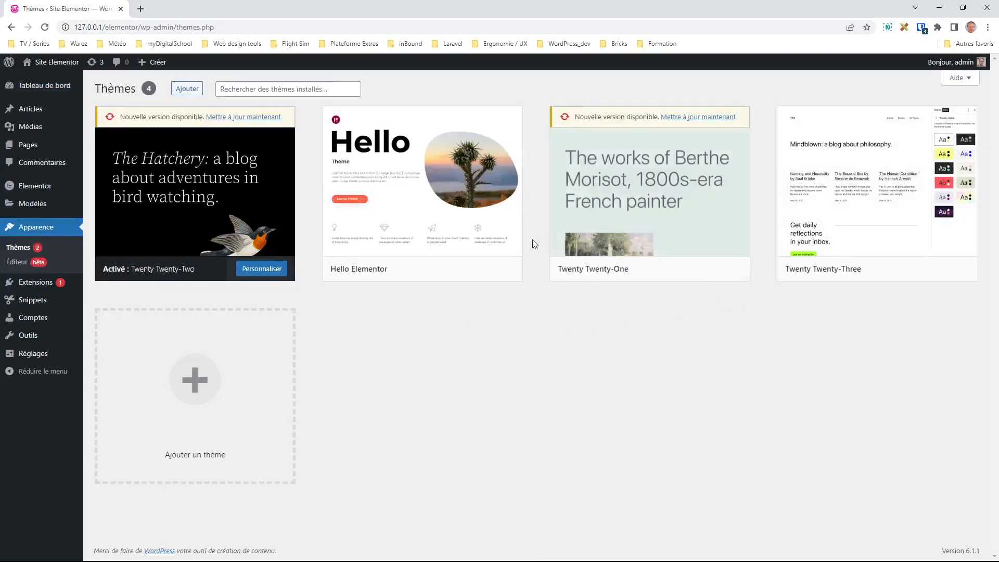
{"action": "left_click", "coordinate": [642, 271]}
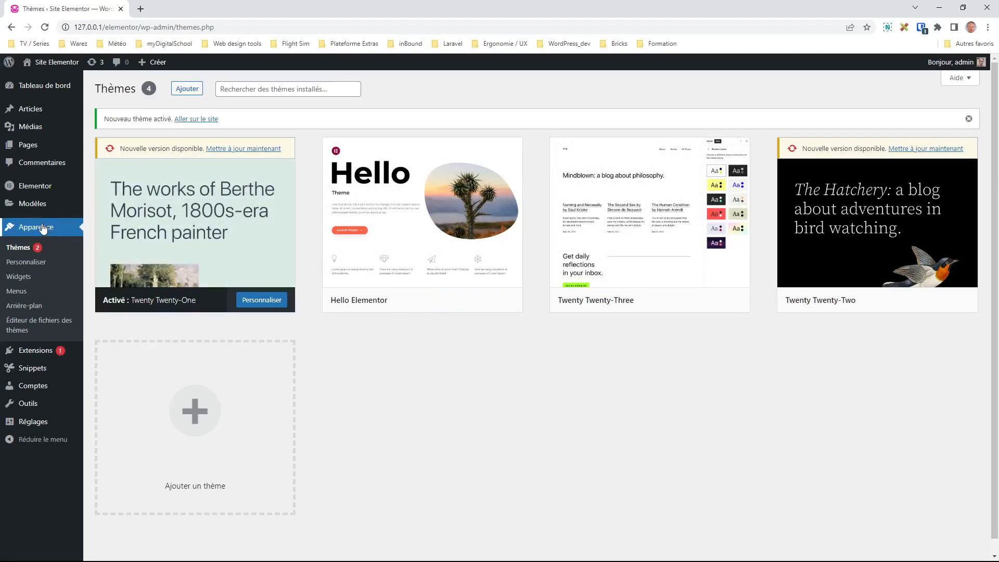
{"action": "left_click", "coordinate": [17, 293]}
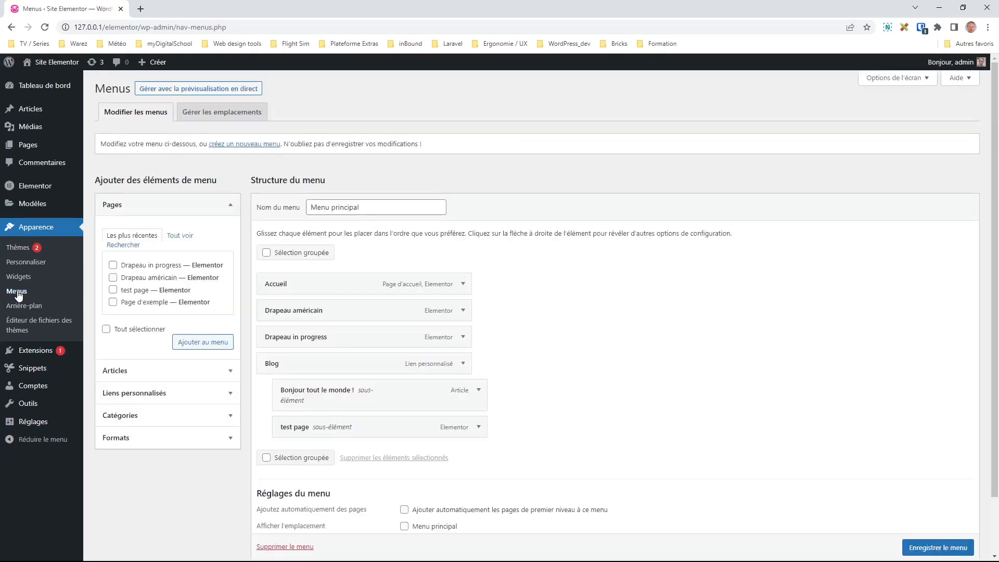
Look for the navigation menu on the site's home page with the Twenty Twenty-One theme and return to the menu editor.
{"action": "left_click", "coordinate": [63, 62]}
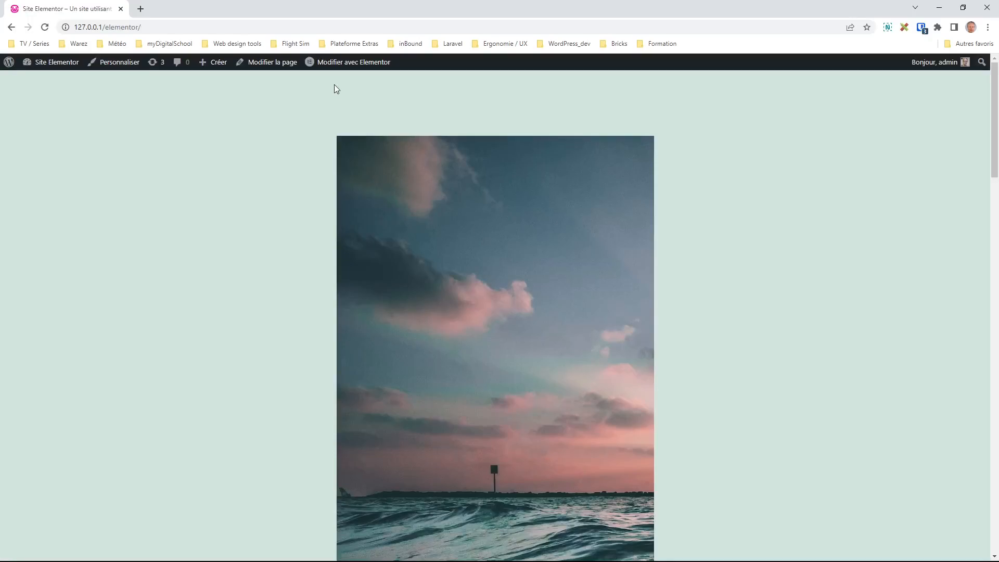
{"action": "scroll", "coordinate": [773, 200], "scroll_direction": "down", "scroll_amount": 10}
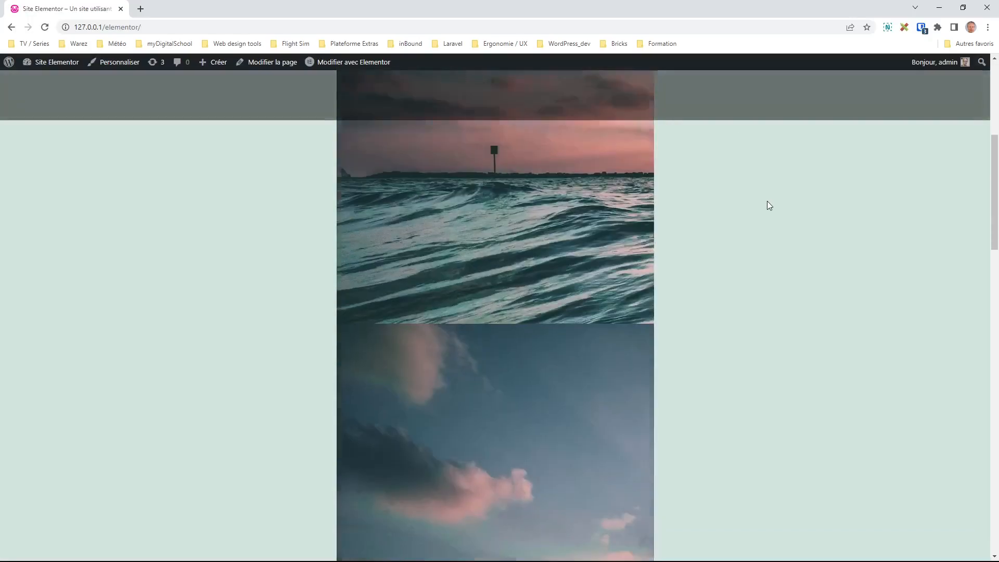
{"action": "scroll", "coordinate": [765, 208], "scroll_direction": "up", "scroll_amount": 5}
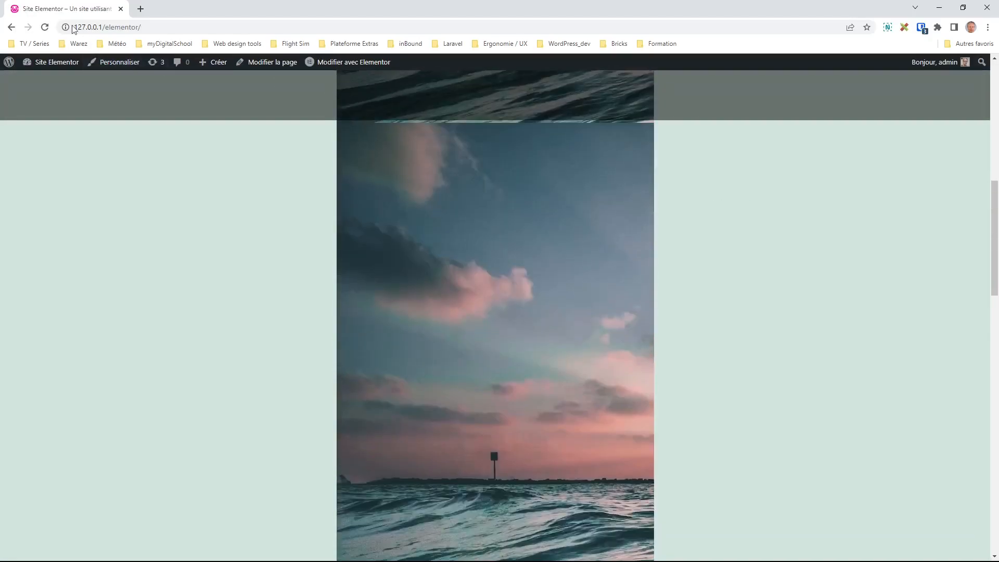
{"action": "left_click", "coordinate": [10, 27]}
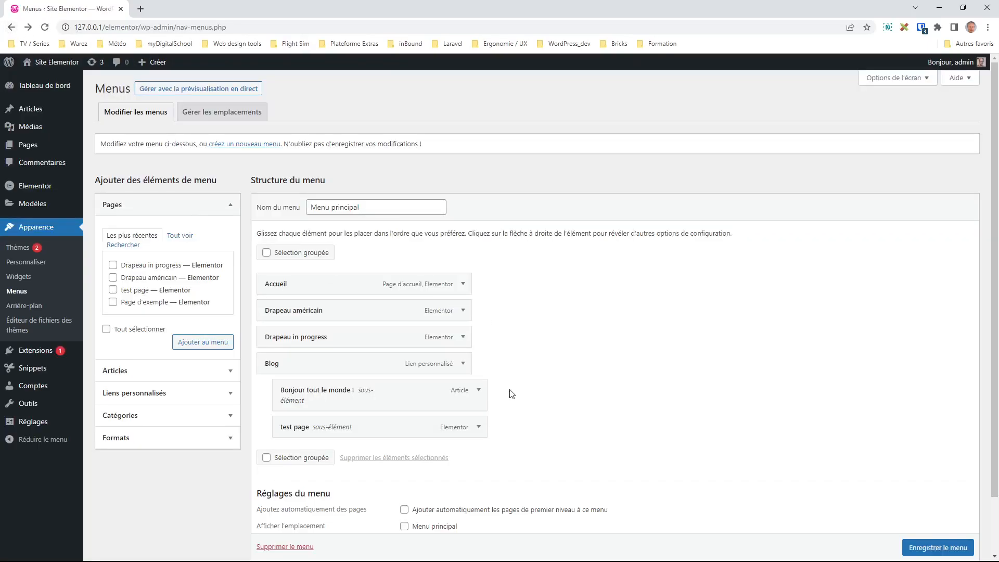
Assign the menu to the Menu principal display location, save it, and review its location settings.
{"action": "scroll", "coordinate": [624, 446], "scroll_direction": "down", "scroll_amount": 2}
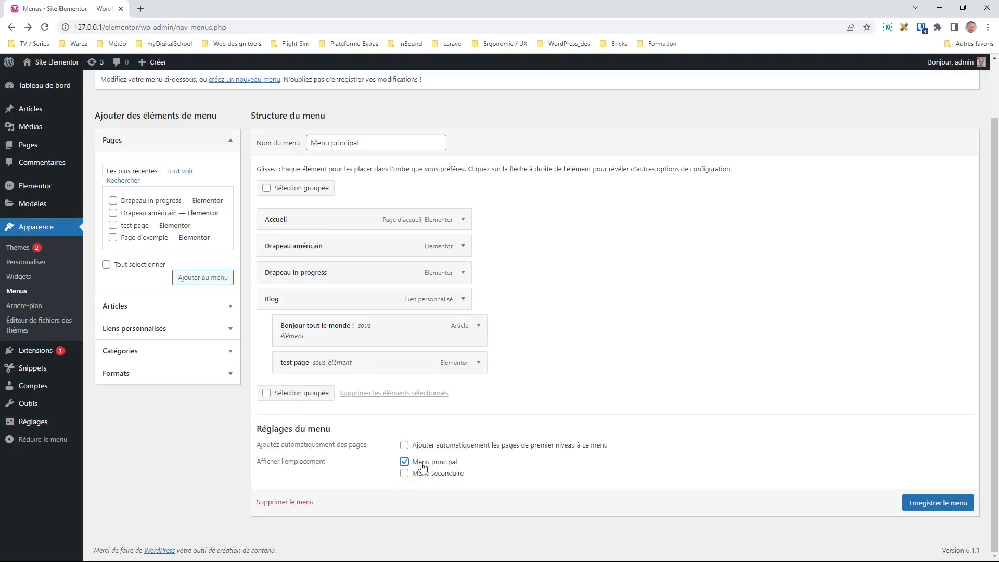
{"action": "left_click", "coordinate": [931, 503]}
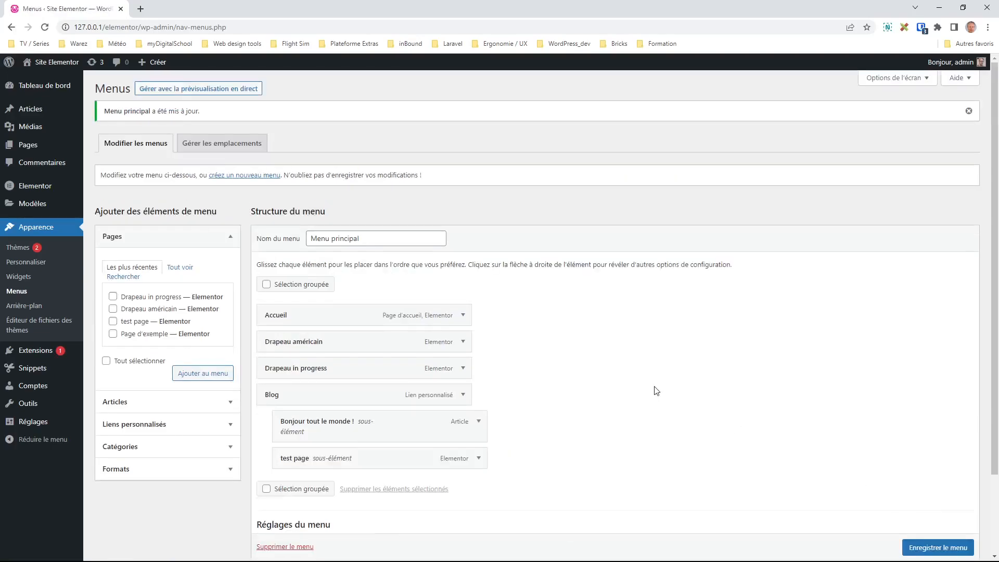
{"action": "scroll", "coordinate": [639, 440], "scroll_direction": "down", "scroll_amount": 2}
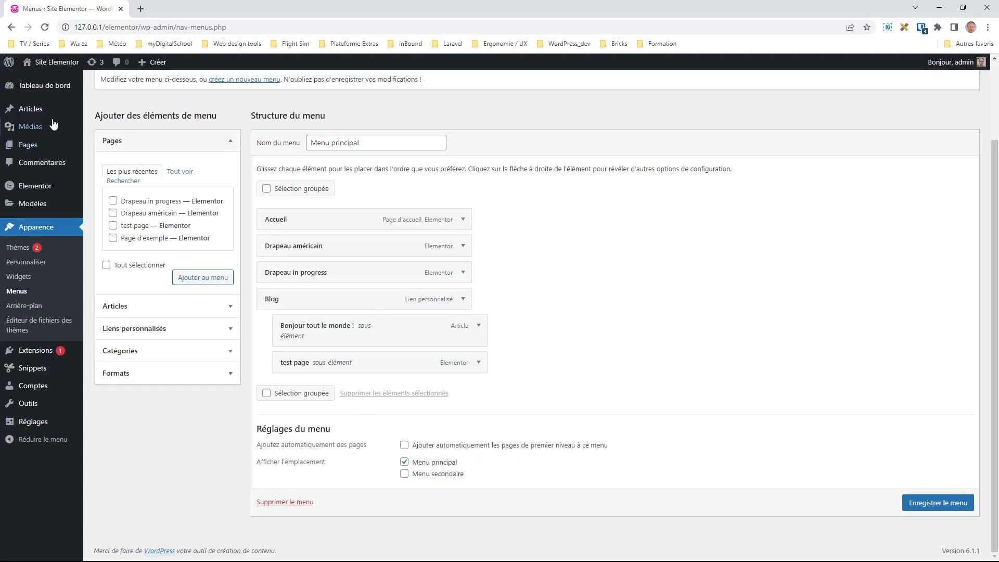
Check the site's home page for the assigned menu and return to the display location settings in the menu editor.
{"action": "left_click", "coordinate": [57, 62]}
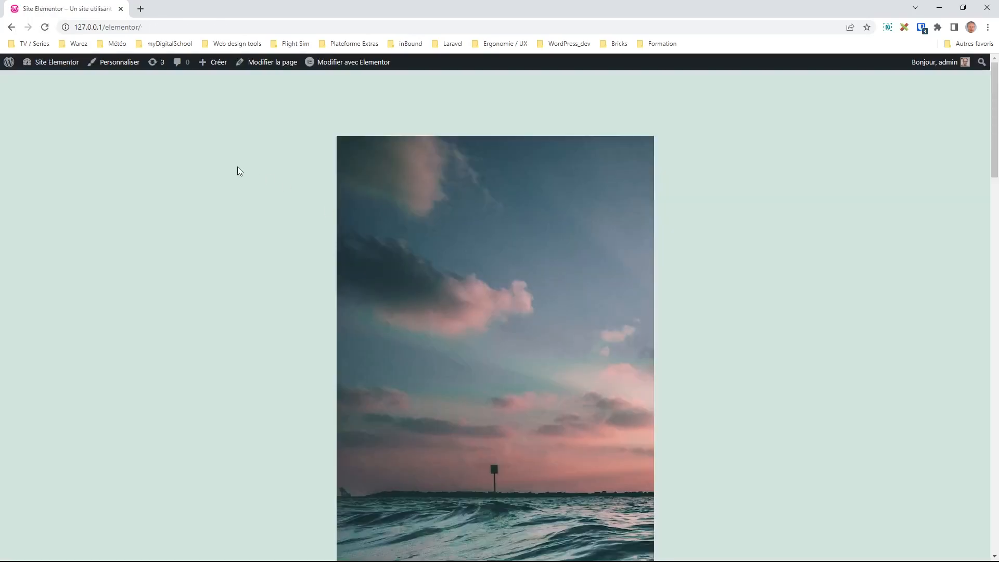
{"action": "scroll", "coordinate": [237, 167], "scroll_direction": "down", "scroll_amount": 4}
{"action": "key", "text": "alt+Left"}
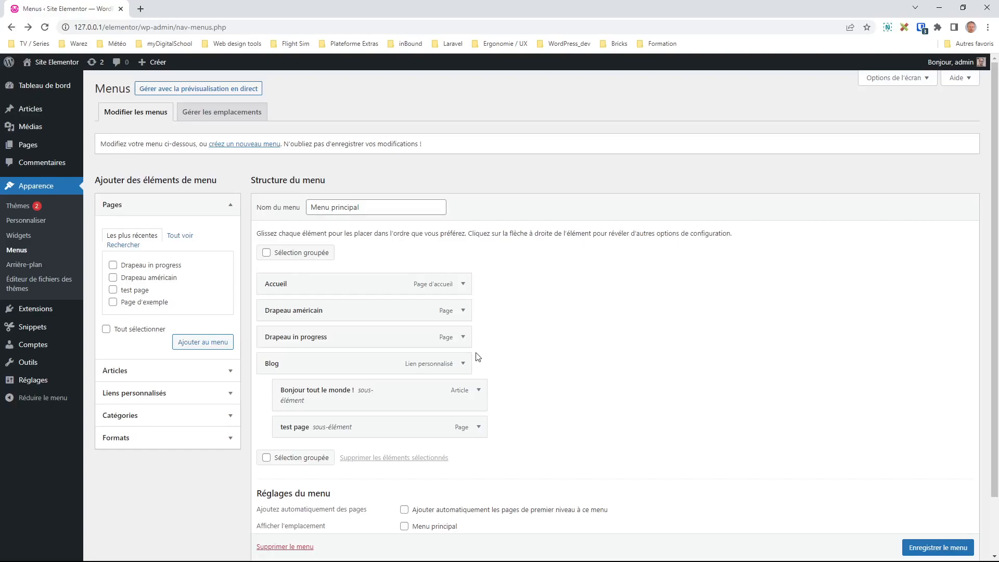
{"action": "scroll", "coordinate": [616, 370], "scroll_direction": "down", "scroll_amount": 2}
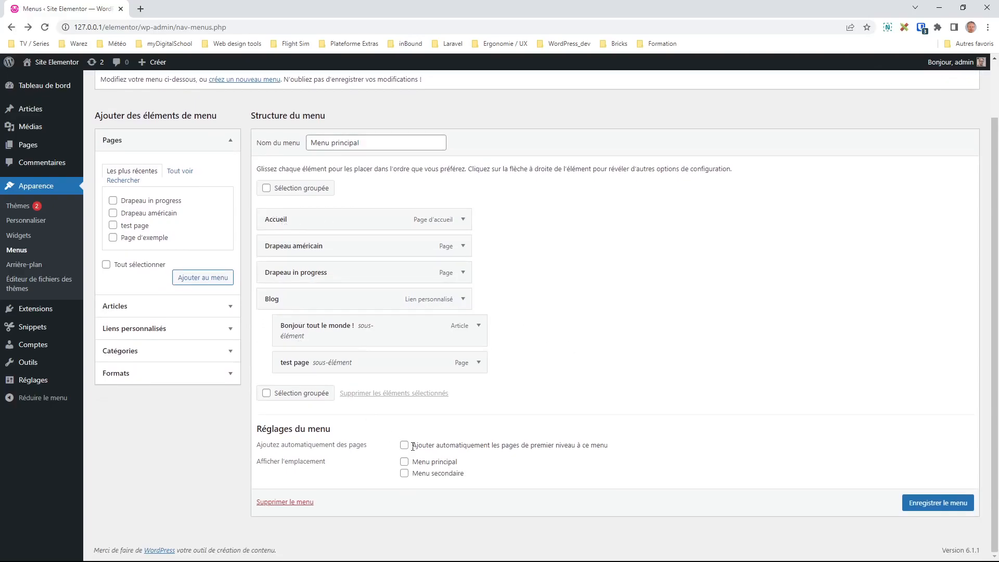
Save the menu without any display location, check the site's home page, and return to the menu editor.
{"action": "left_click", "coordinate": [952, 503]}
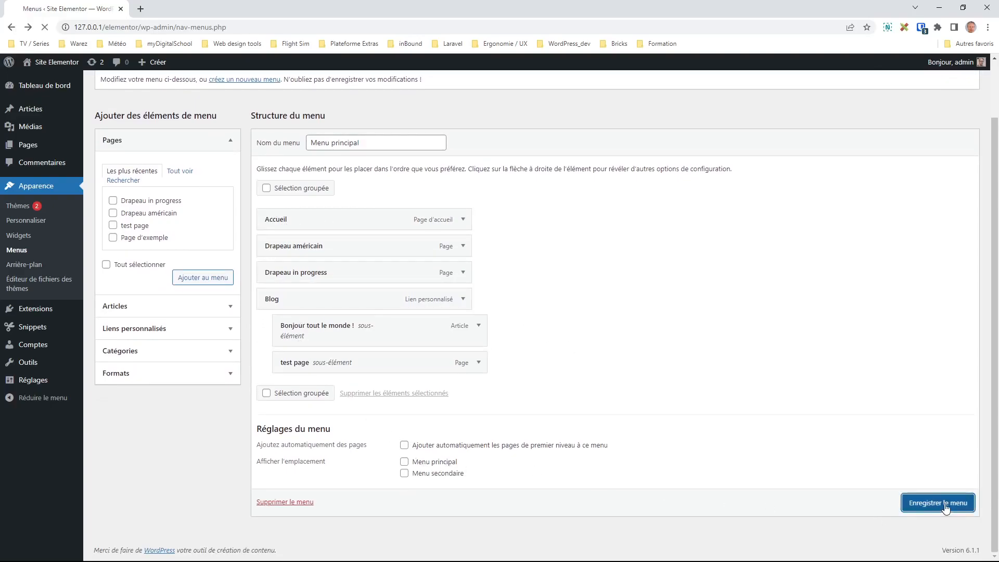
{"action": "mouse_move", "coordinate": [58, 62]}
{"action": "left_click", "coordinate": [47, 78]}
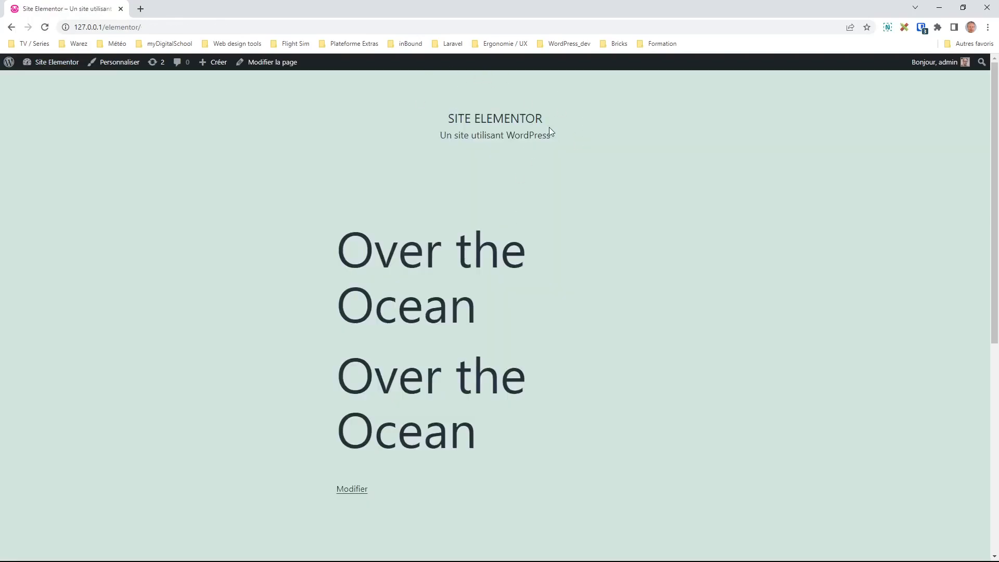
{"action": "left_click", "coordinate": [11, 27]}
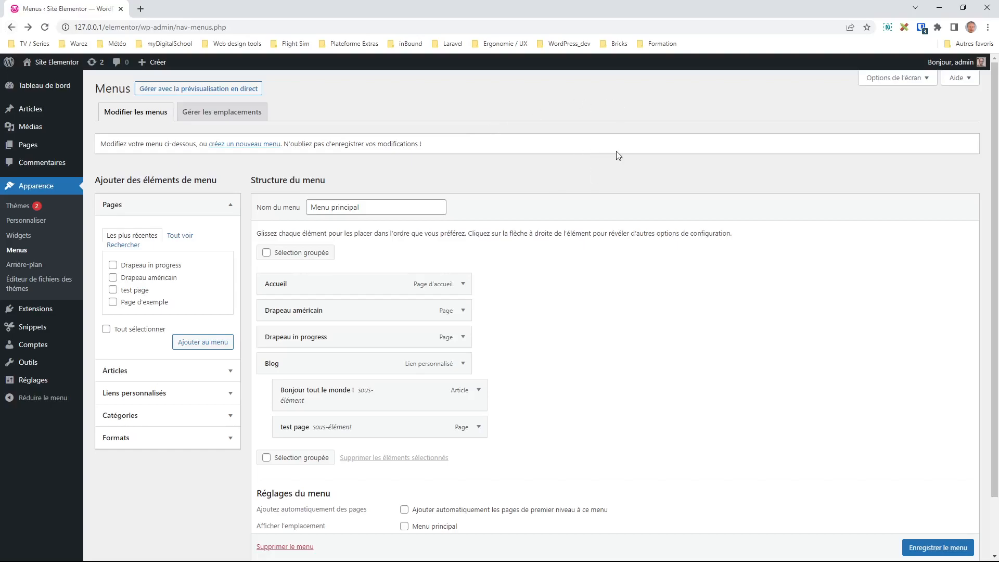
Assign the menu to the Menu principal location, leave automatic adding of top-level pages off, and save the menu.
{"action": "left_click", "coordinate": [404, 525]}
{"action": "scroll", "coordinate": [561, 431], "scroll_direction": "down", "scroll_amount": 2}
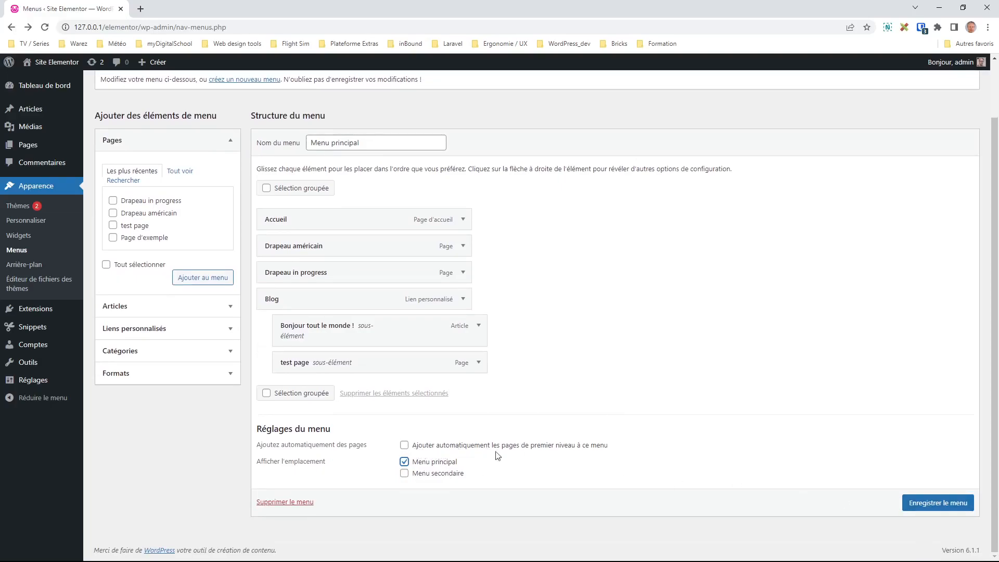
{"action": "left_click", "coordinate": [411, 446]}
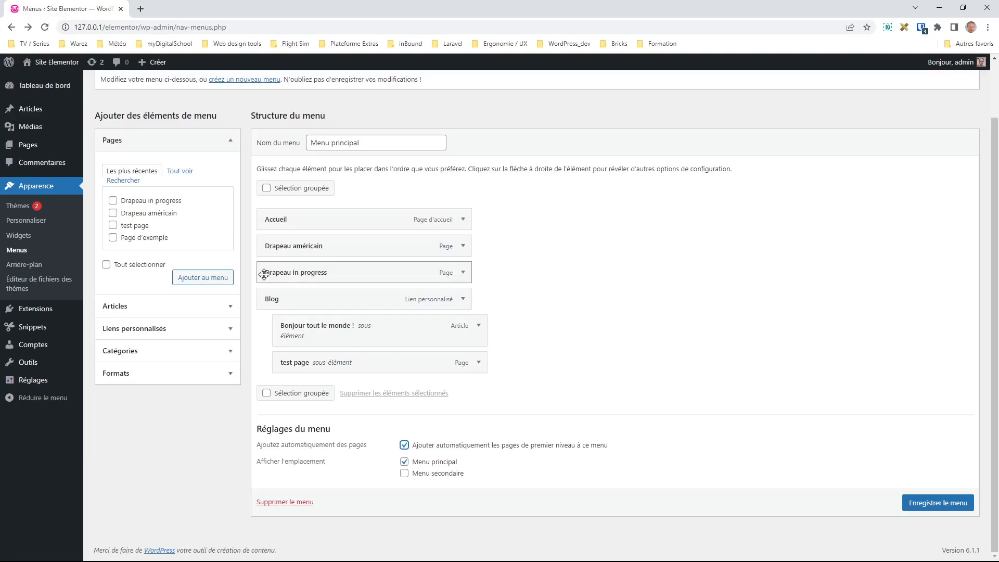
{"action": "left_click", "coordinate": [435, 449]}
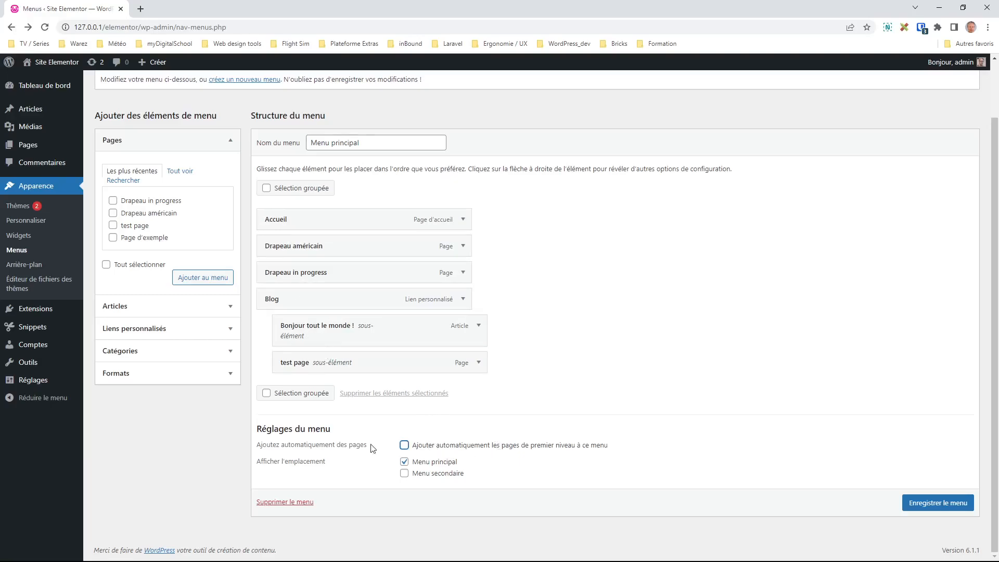
{"action": "left_click", "coordinate": [915, 504]}
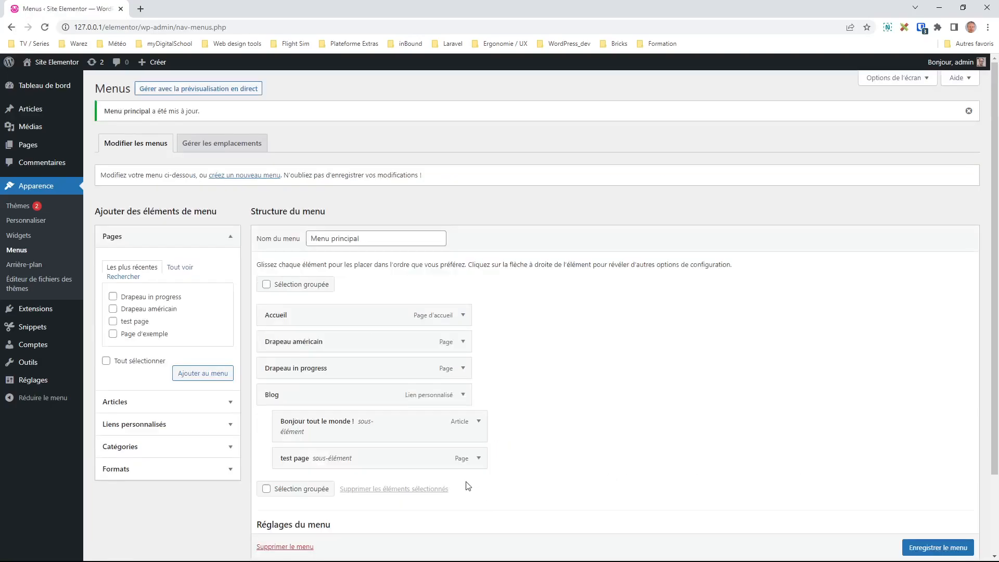
Review the saved location settings and check the menu in the header of the site's home page.
{"action": "scroll", "coordinate": [643, 470], "scroll_direction": "down", "scroll_amount": 2}
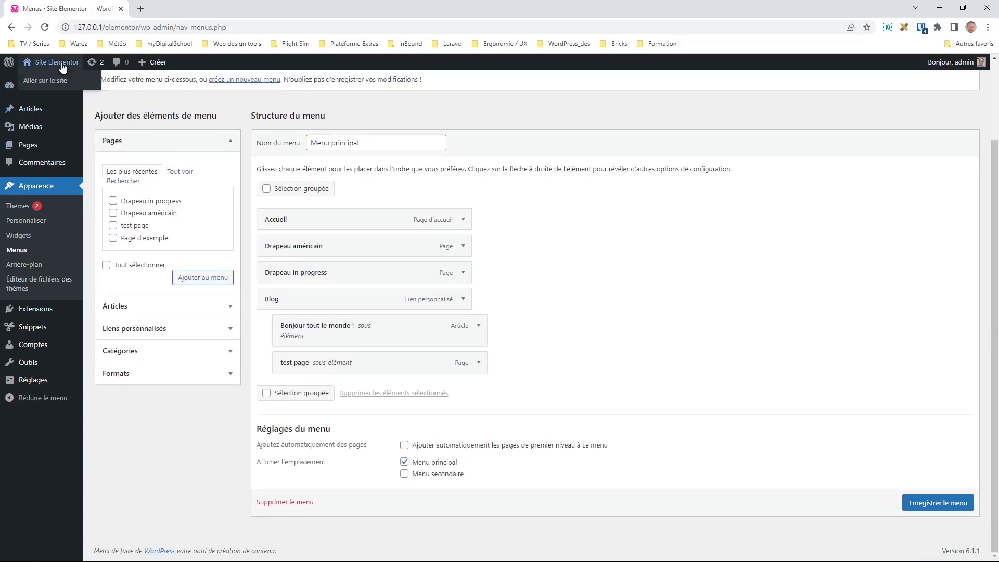
{"action": "left_click", "coordinate": [58, 77]}
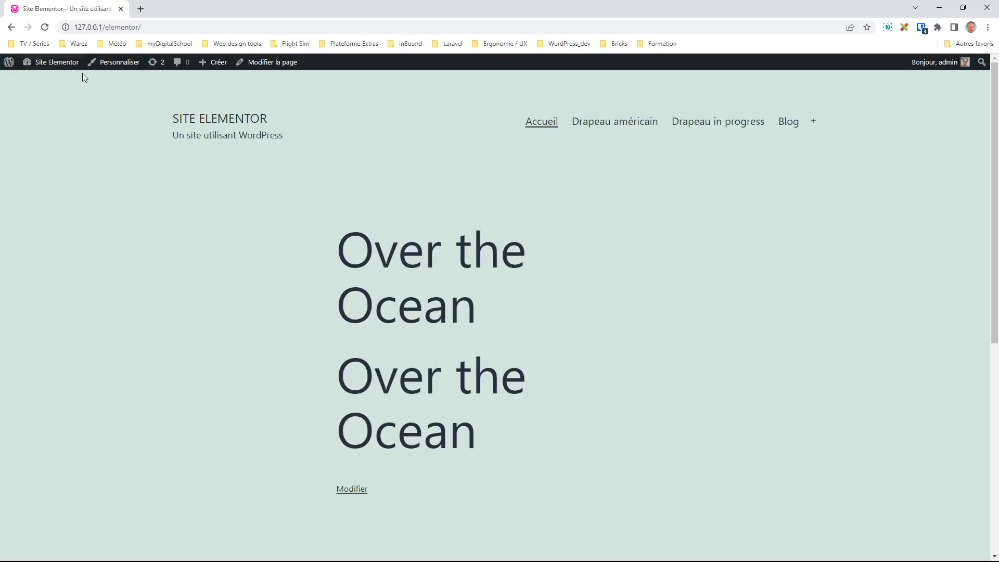
Reactivate the Elementor and Elementor Pro plugins, and check the site's home page from the menu editor.
{"action": "mouse_move", "coordinate": [52, 63]}
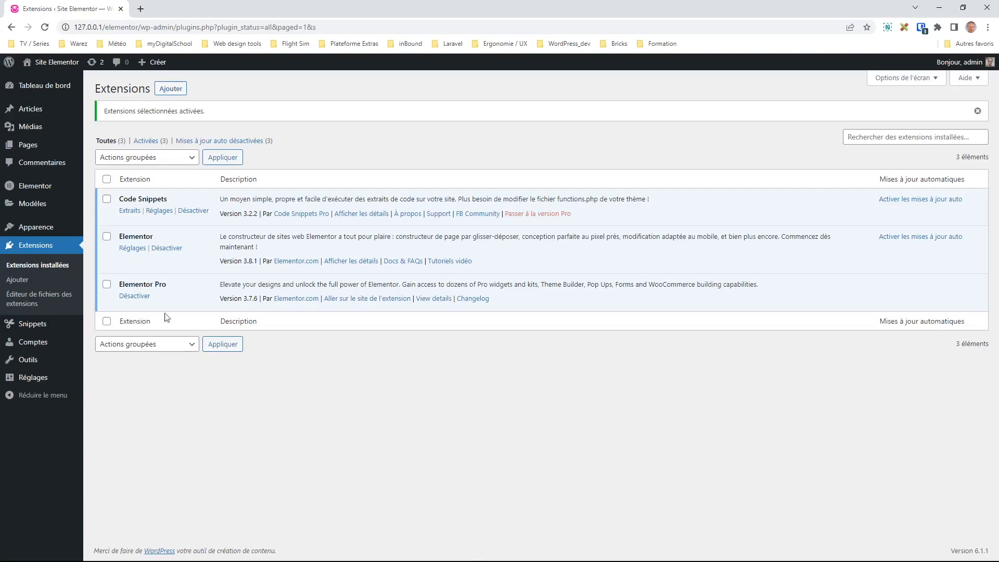
{"action": "mouse_move", "coordinate": [43, 228]}
{"action": "left_click", "coordinate": [111, 274]}
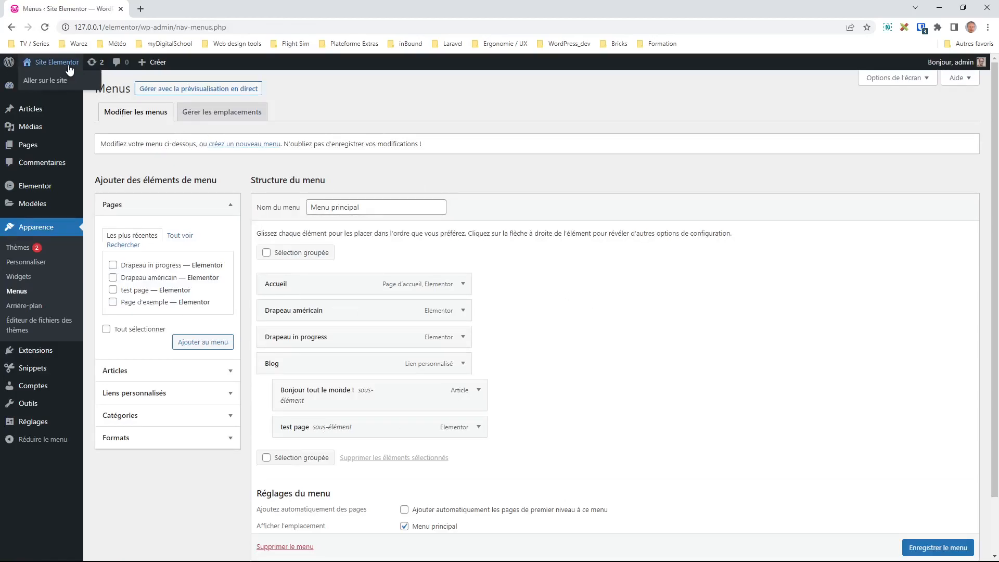
{"action": "left_click", "coordinate": [52, 78]}
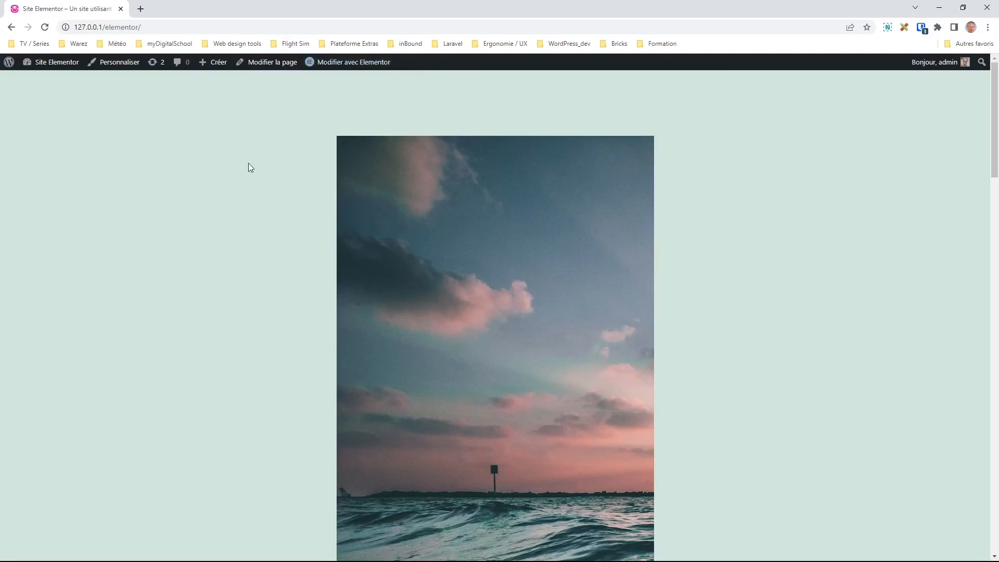
{"action": "left_click", "coordinate": [11, 27]}
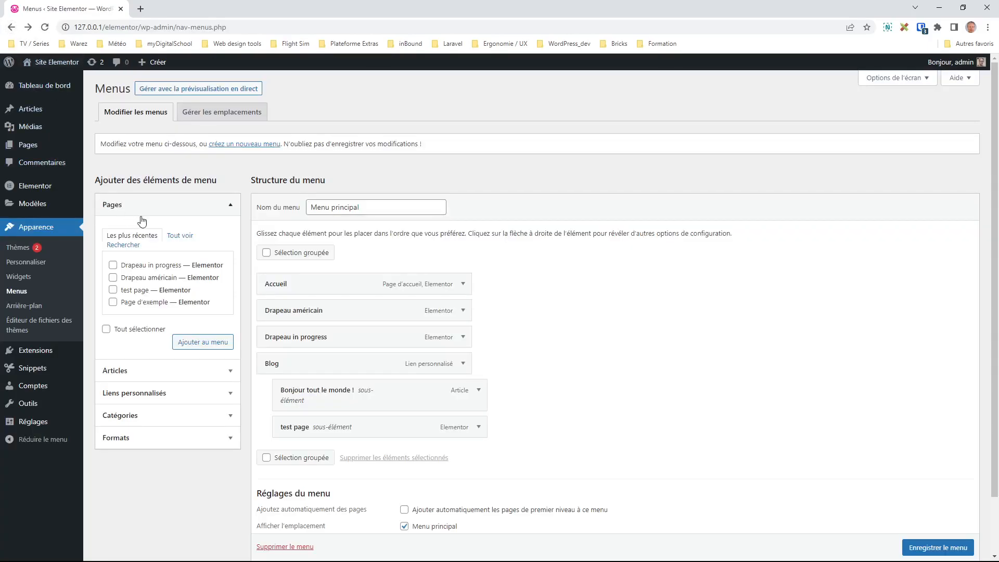
Open the Elementor Header #19 template from the theme builder for editing.
{"action": "left_click", "coordinate": [115, 240]}
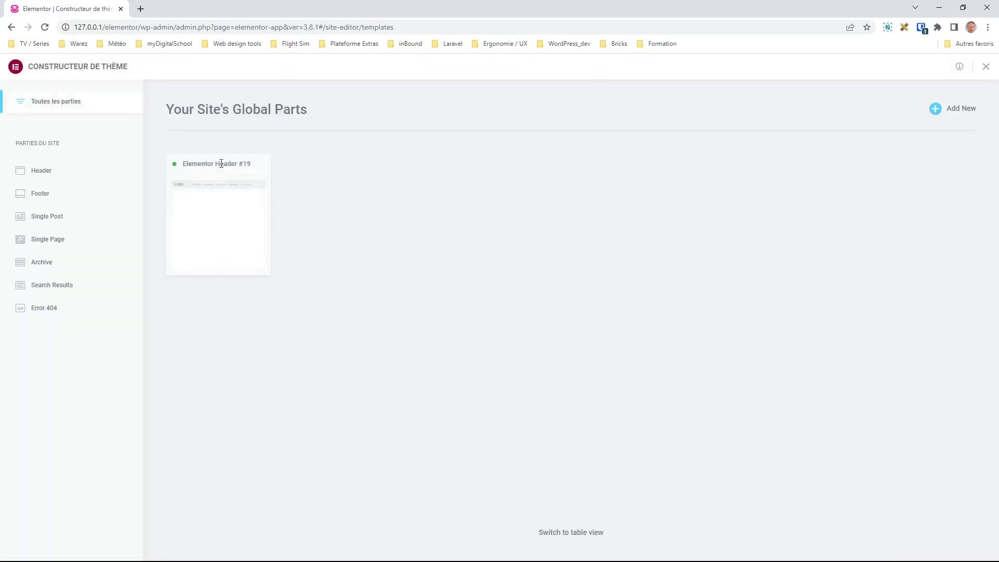
{"action": "left_click", "coordinate": [223, 222]}
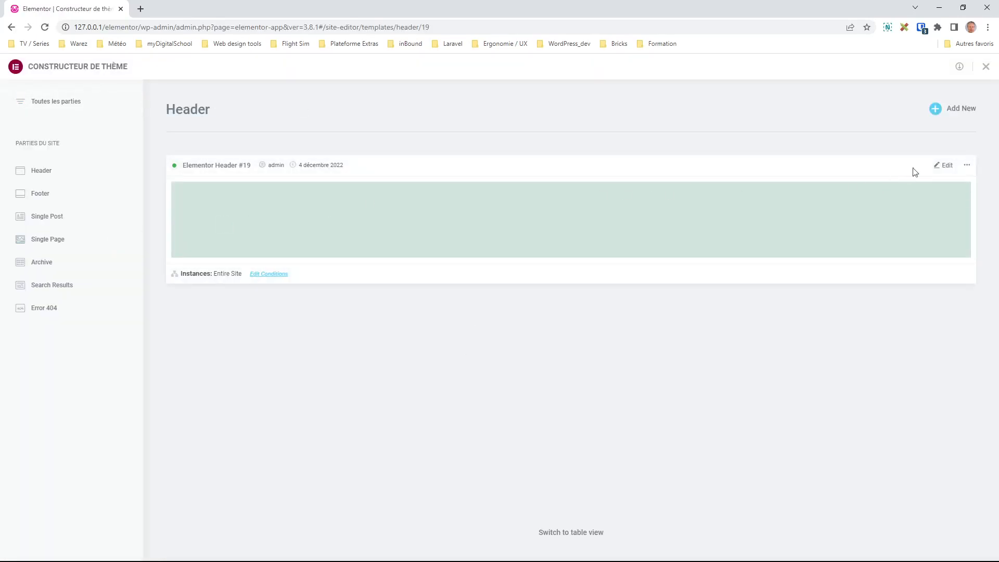
{"action": "left_click", "coordinate": [945, 166]}
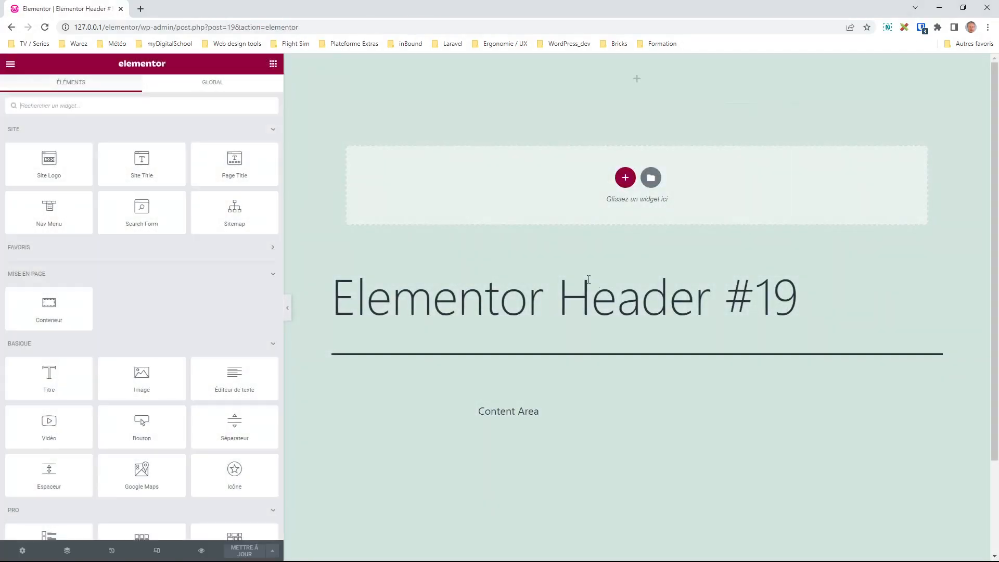
Reopen the header template under another theme and save its display condition as Include, Entire Site.
{"action": "left_click", "coordinate": [12, 27]}
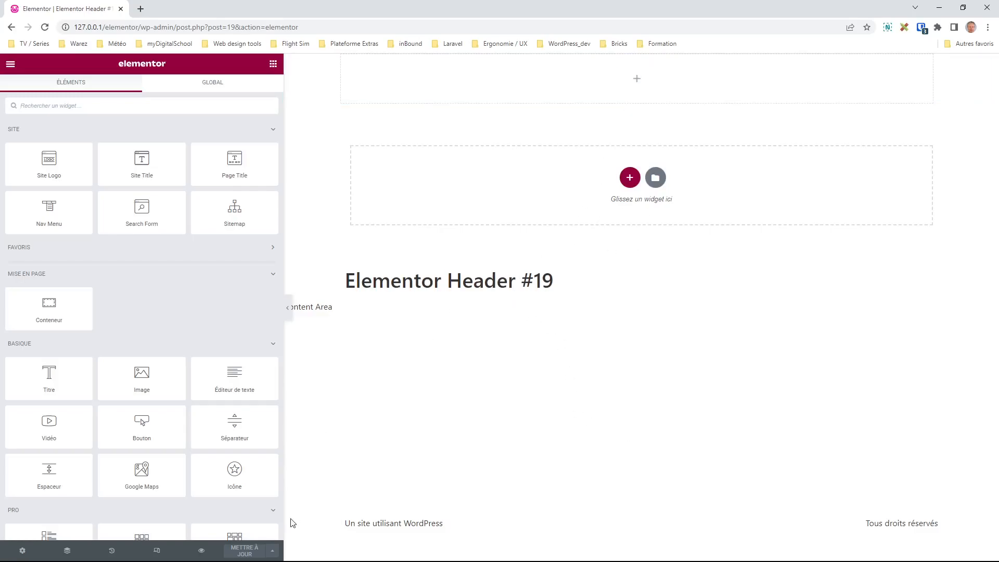
{"action": "left_click", "coordinate": [272, 550]}
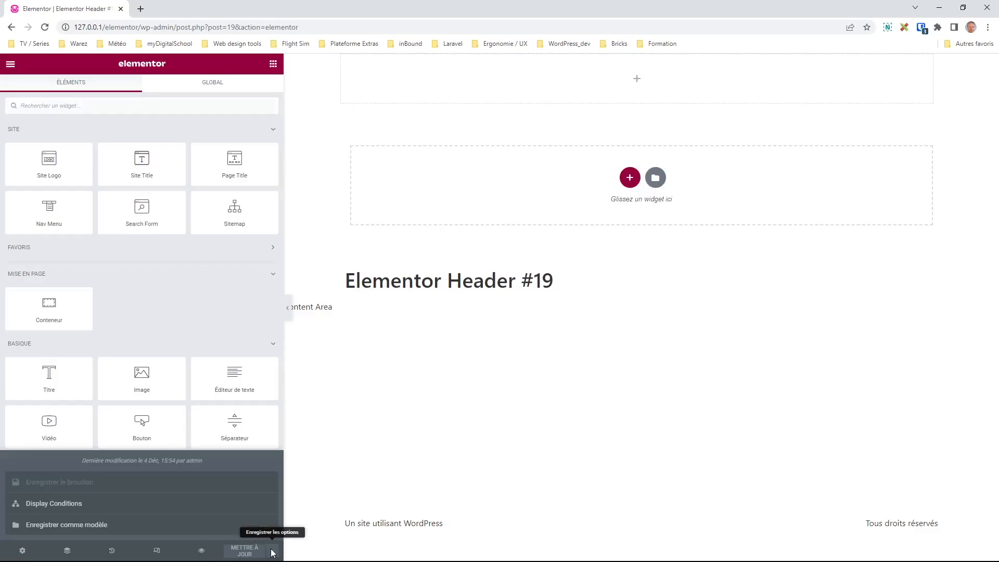
{"action": "left_click", "coordinate": [54, 503]}
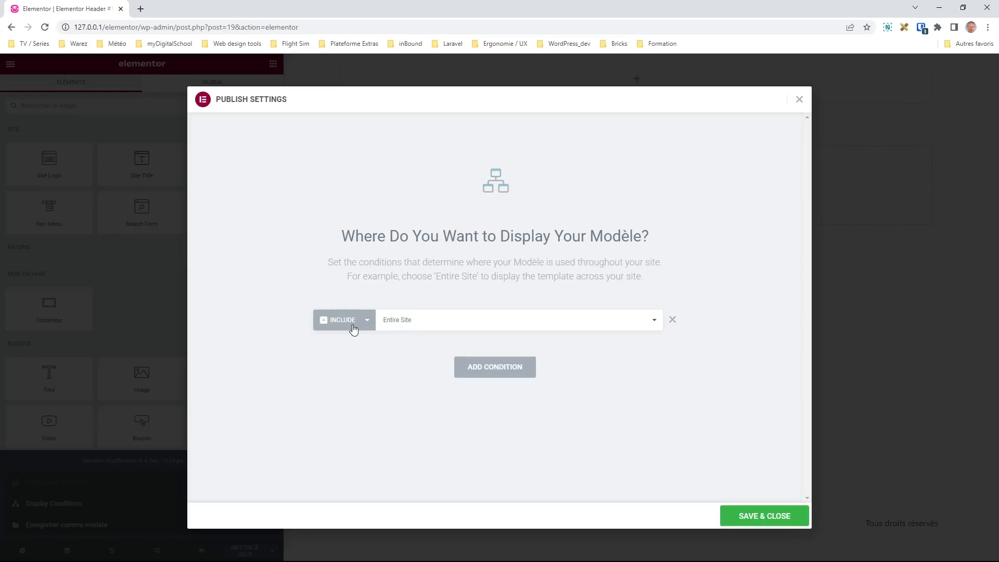
{"action": "left_click", "coordinate": [756, 516]}
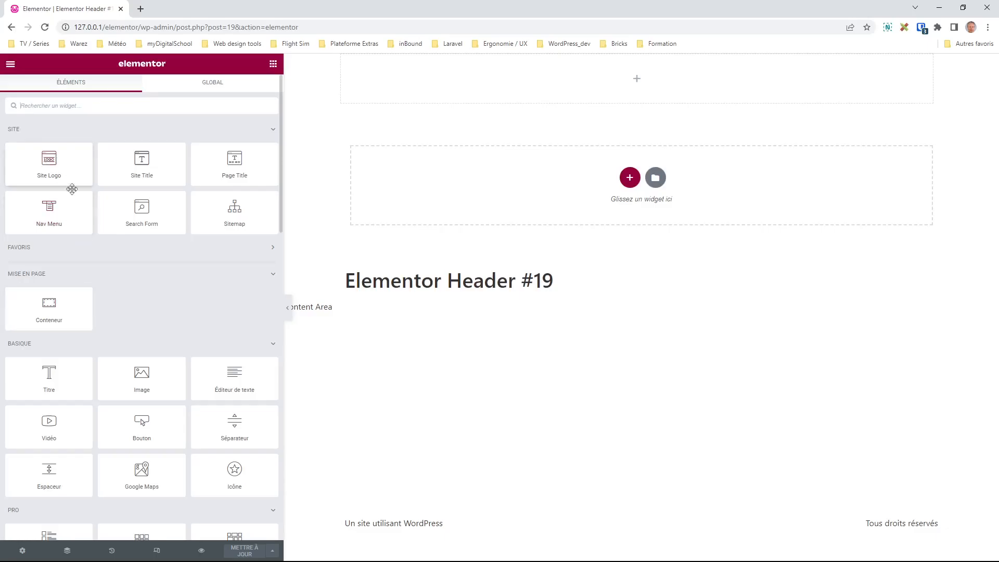
Add a Nav Menu widget showing Menu principal to the header container and review its layout options.
{"action": "left_click_drag", "start_coordinate": [54, 224], "coordinate": [647, 87]}
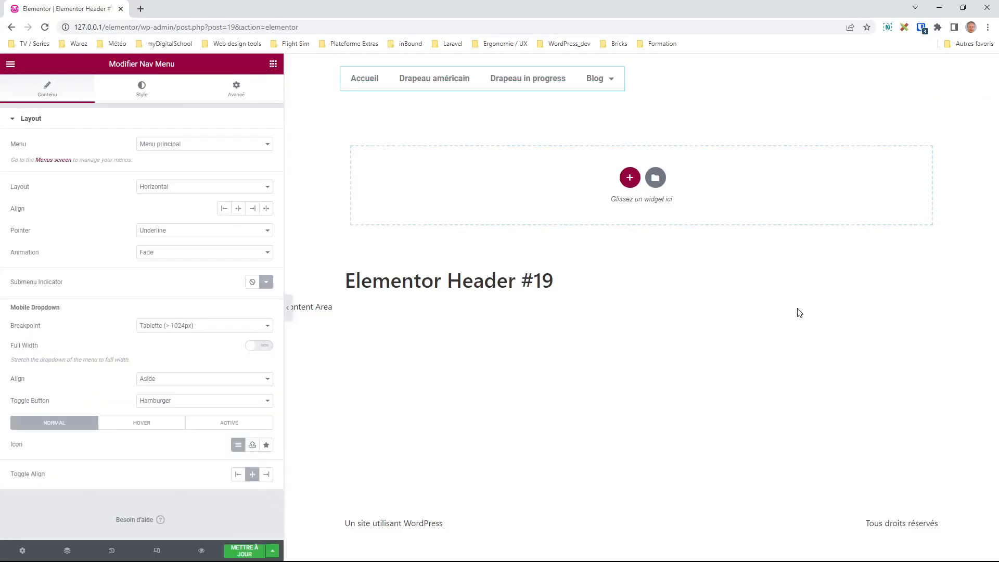
{"action": "mouse_move", "coordinate": [593, 87]}
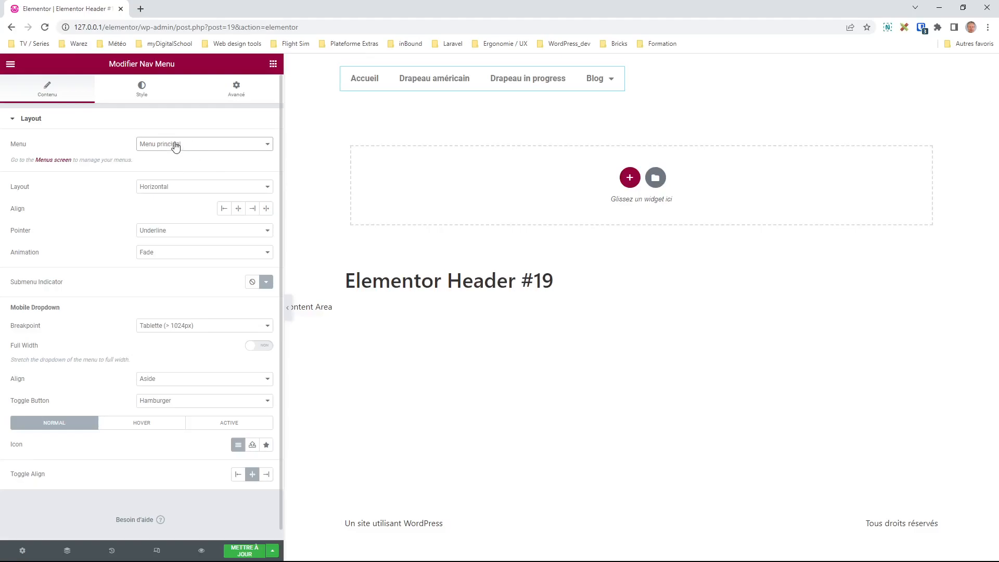
{"action": "left_click", "coordinate": [32, 119]}
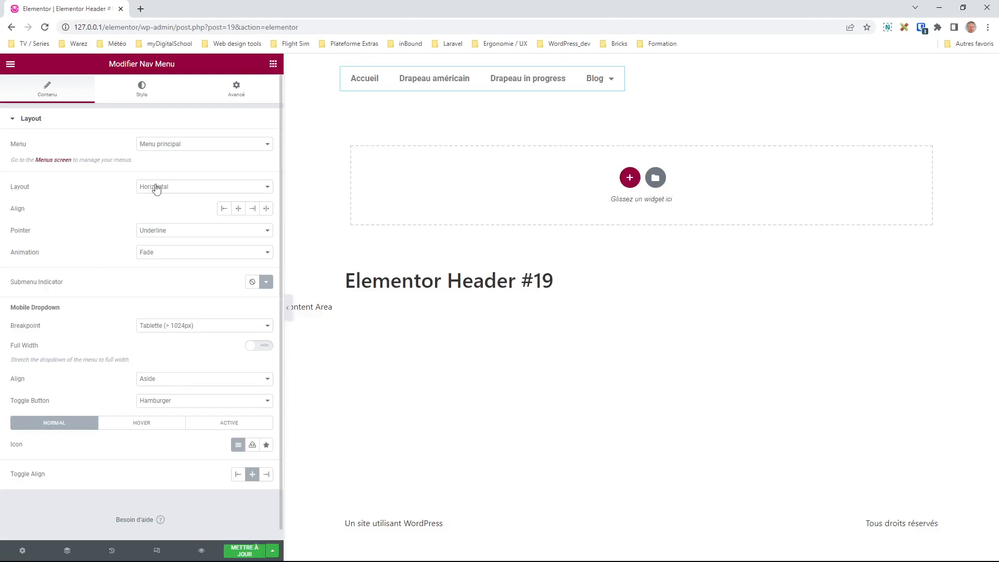
Try the Vertical and Dropdown layouts on the Nav Menu widget and return it to Horizontal.
{"action": "left_click", "coordinate": [168, 208]}
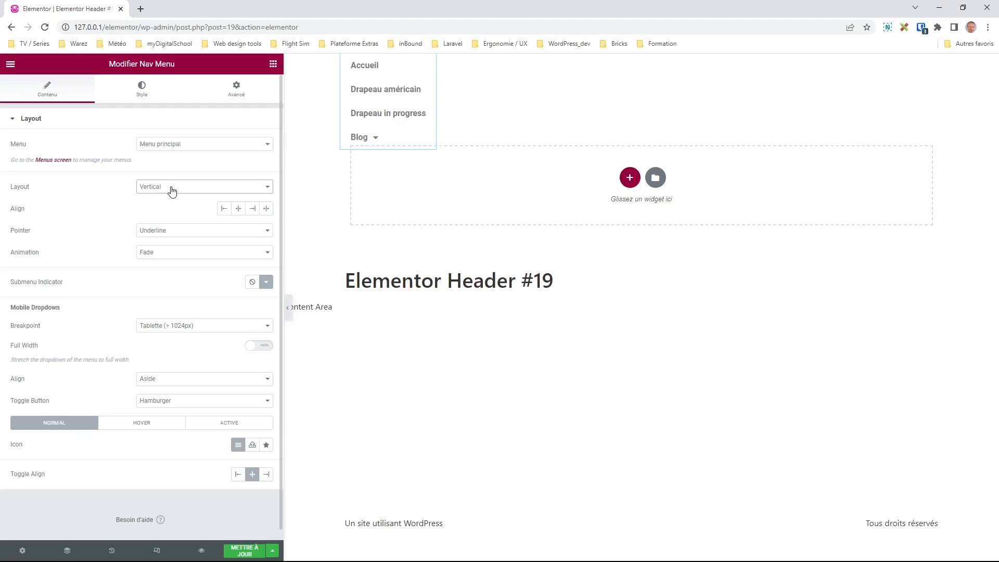
{"action": "key", "text": "Down"}
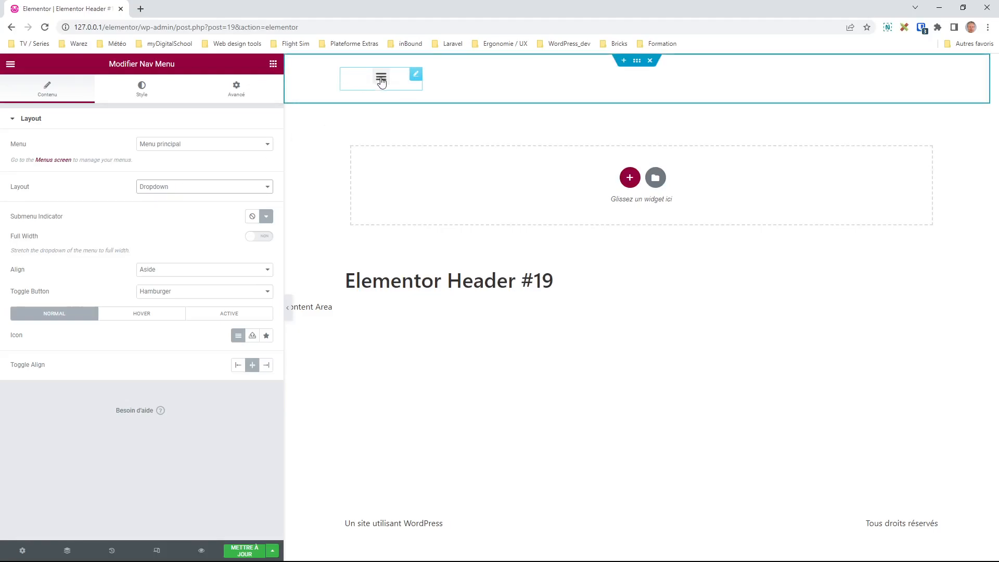
{"action": "left_click", "coordinate": [173, 203]}
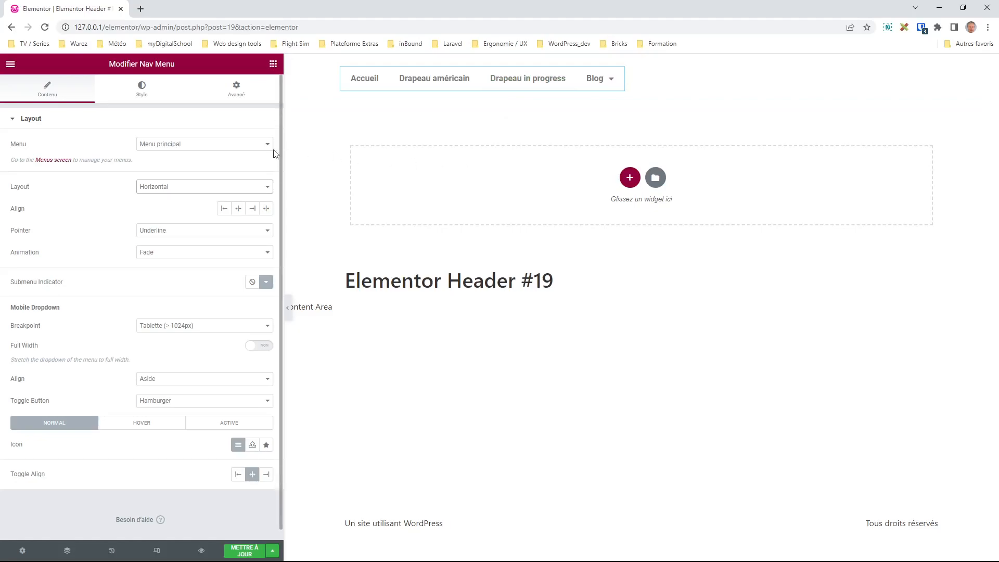
Set the Nav Menu's alignment to center and justify the header container's content to the center.
{"action": "left_click_drag", "start_coordinate": [27, 211], "coordinate": [30, 191]}
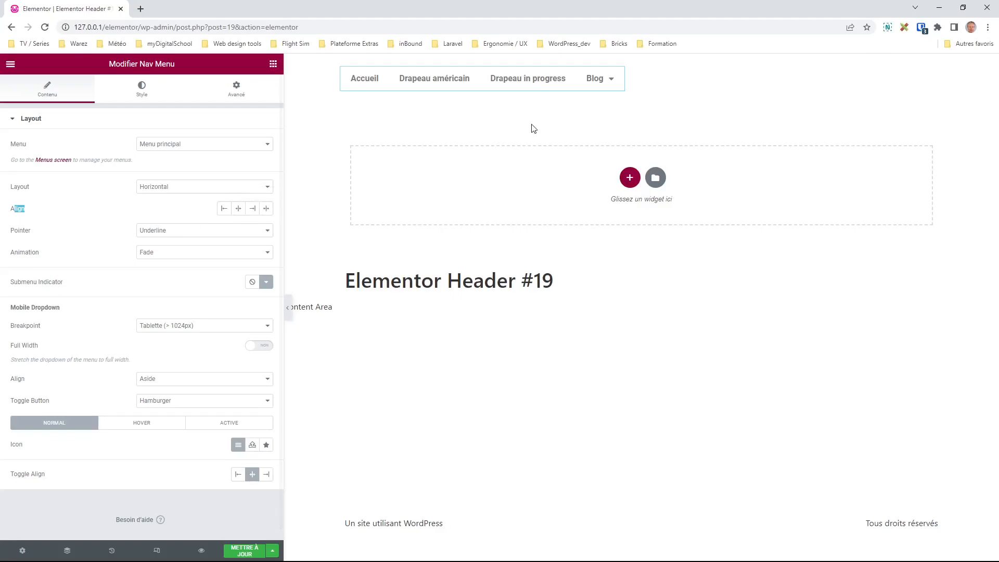
{"action": "left_click", "coordinate": [238, 209]}
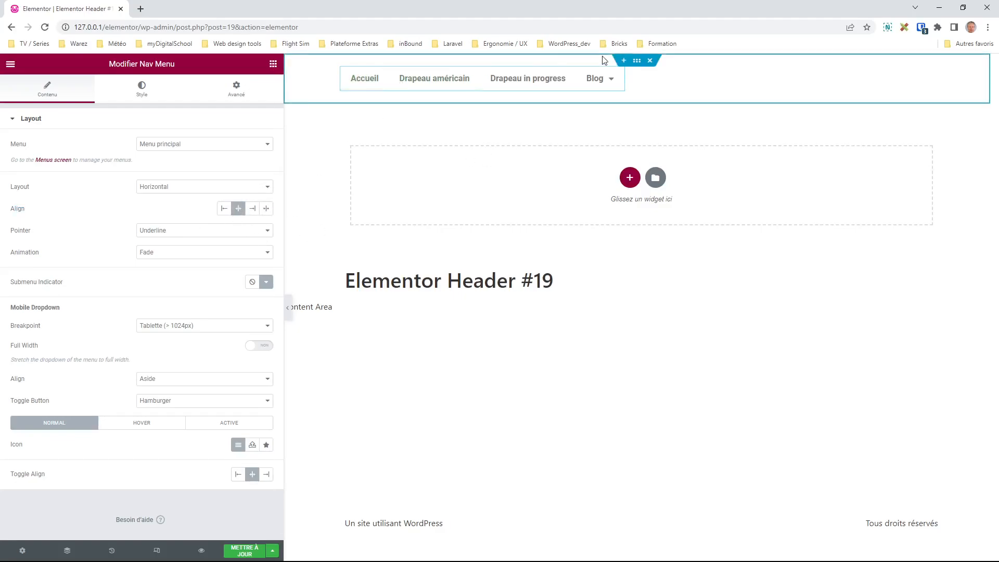
{"action": "left_click", "coordinate": [637, 61]}
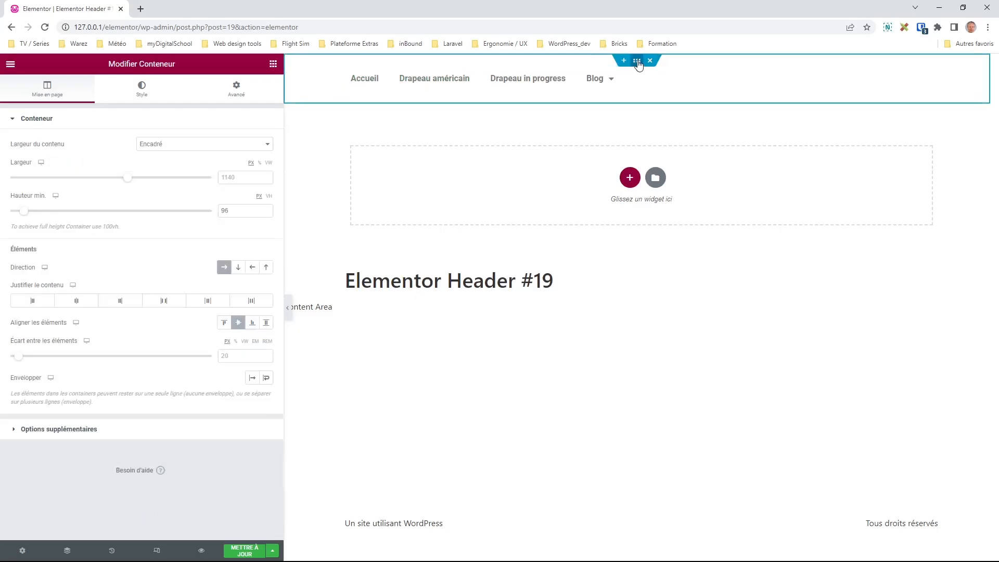
{"action": "left_click", "coordinate": [76, 300]}
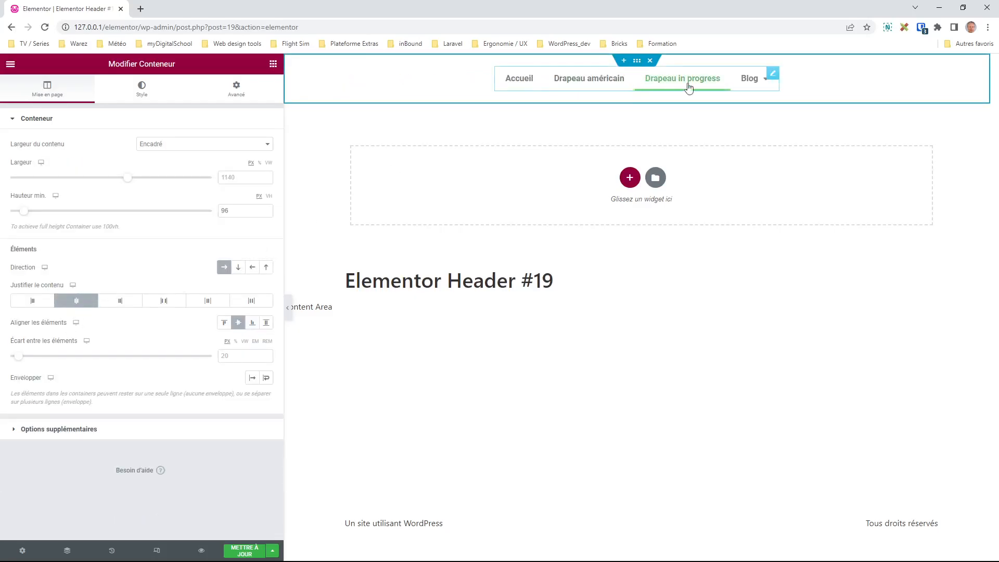
Try left alignment on the Nav Menu widget and set its alignment to Right.
{"action": "left_click", "coordinate": [772, 73]}
{"action": "left_click", "coordinate": [223, 208]}
{"action": "left_click", "coordinate": [251, 209]}
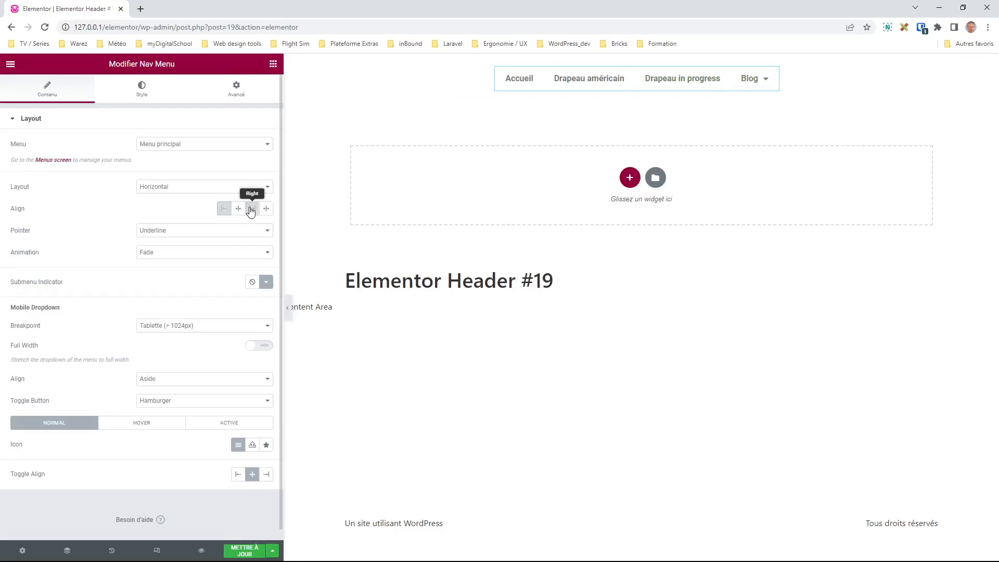
Set the Nav Menu widget's size to grow across the header container and return to its content settings.
{"action": "left_click", "coordinate": [636, 60]}
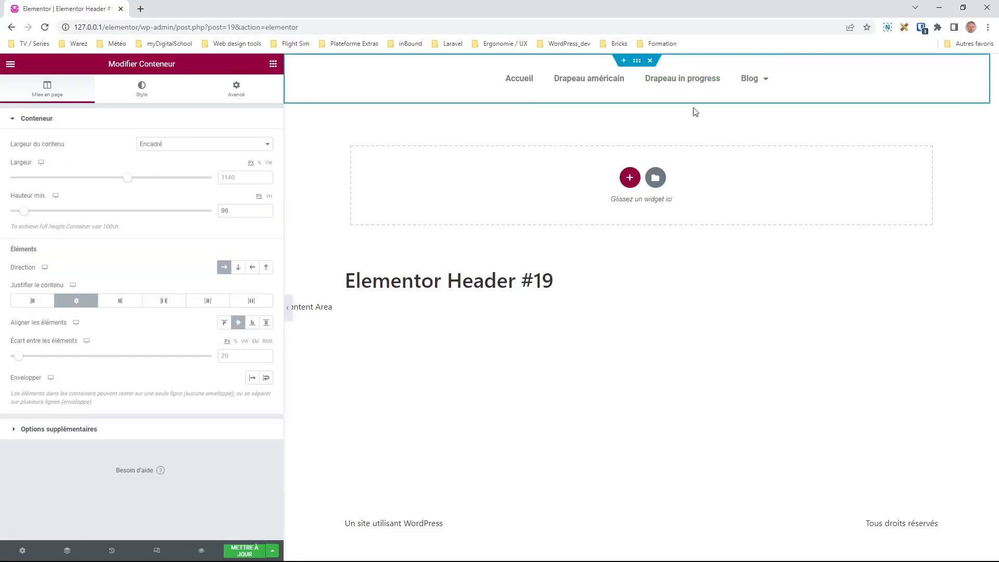
{"action": "left_click", "coordinate": [772, 74]}
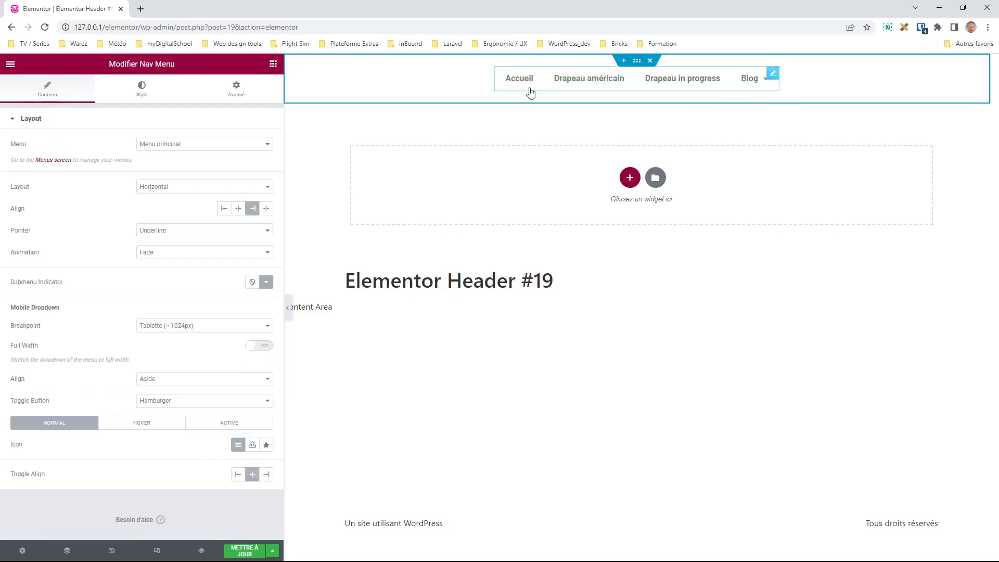
{"action": "left_click", "coordinate": [237, 90]}
{"action": "left_click", "coordinate": [238, 328]}
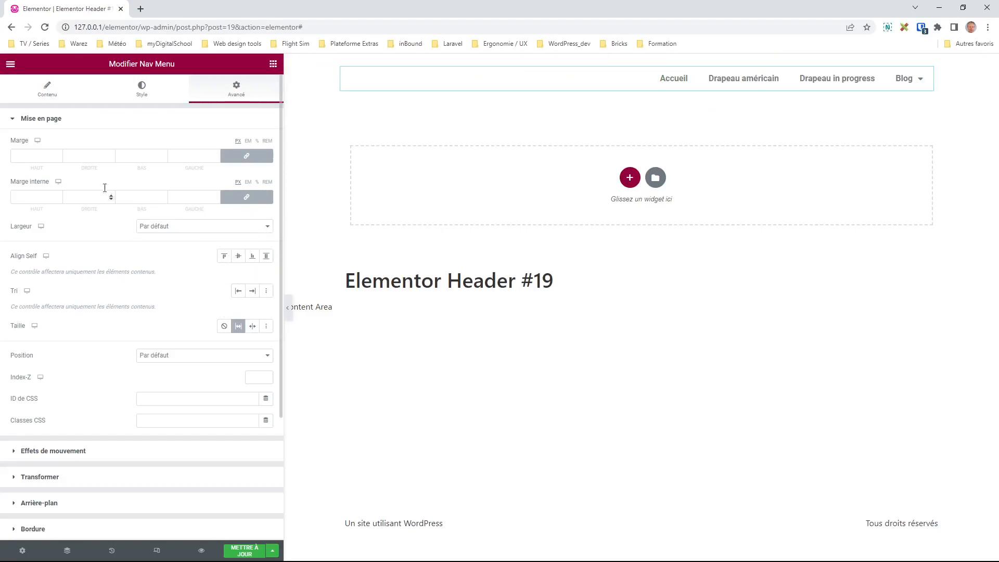
{"action": "left_click", "coordinate": [47, 89]}
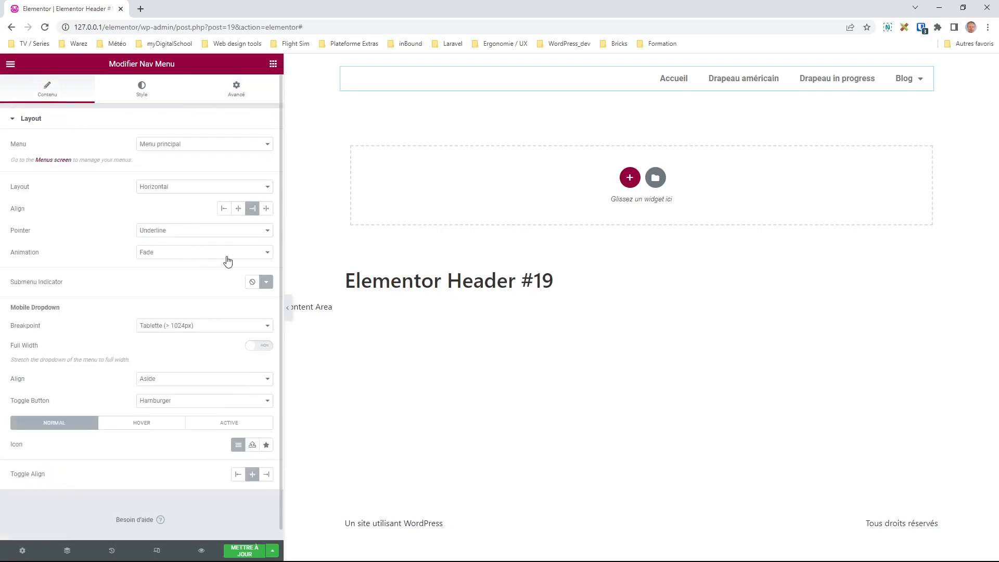
Try the center, left and right alignments on the Nav Menu widget and set its alignment to Stretch.
{"action": "left_click", "coordinate": [238, 210]}
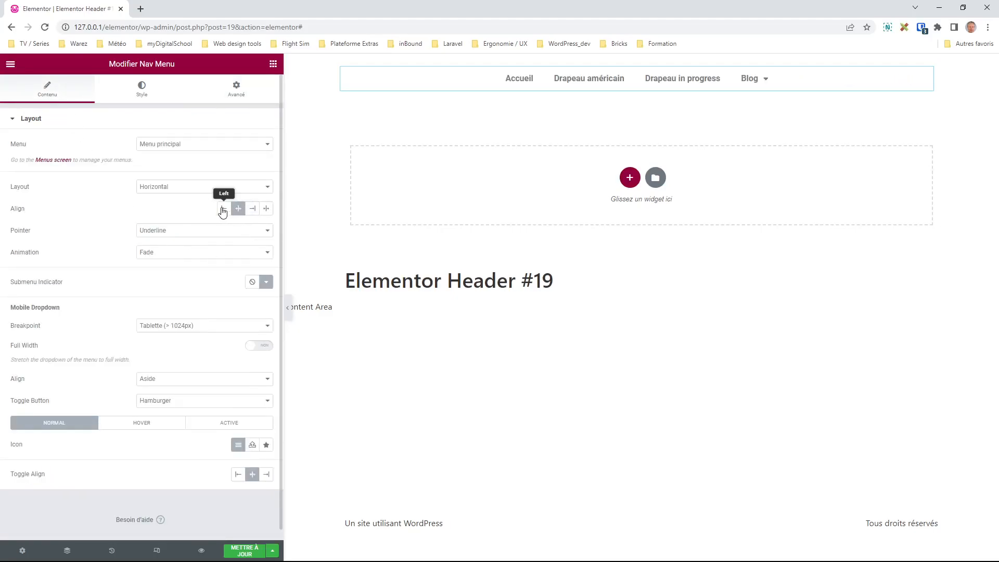
{"action": "left_click", "coordinate": [223, 210]}
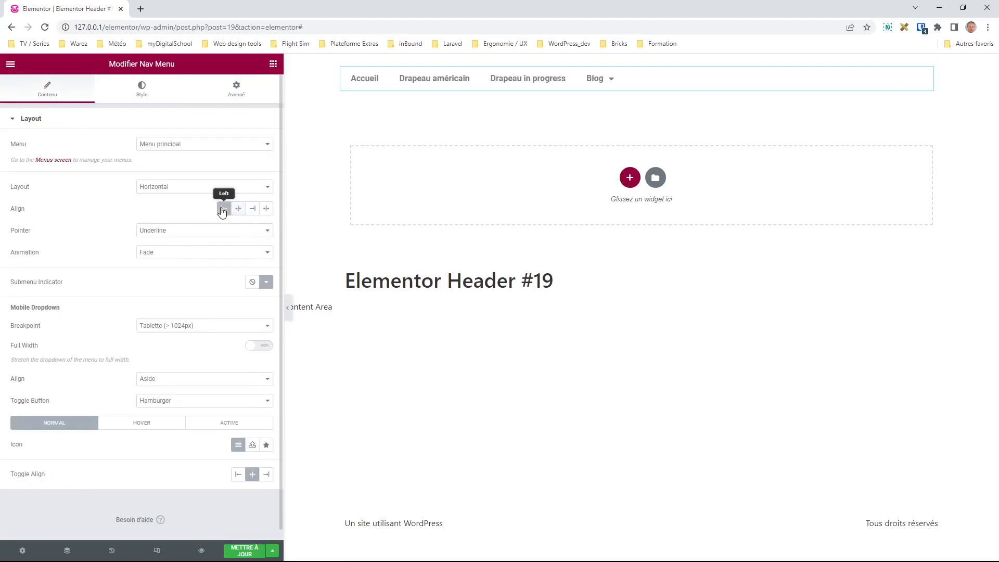
{"action": "left_click", "coordinate": [253, 209]}
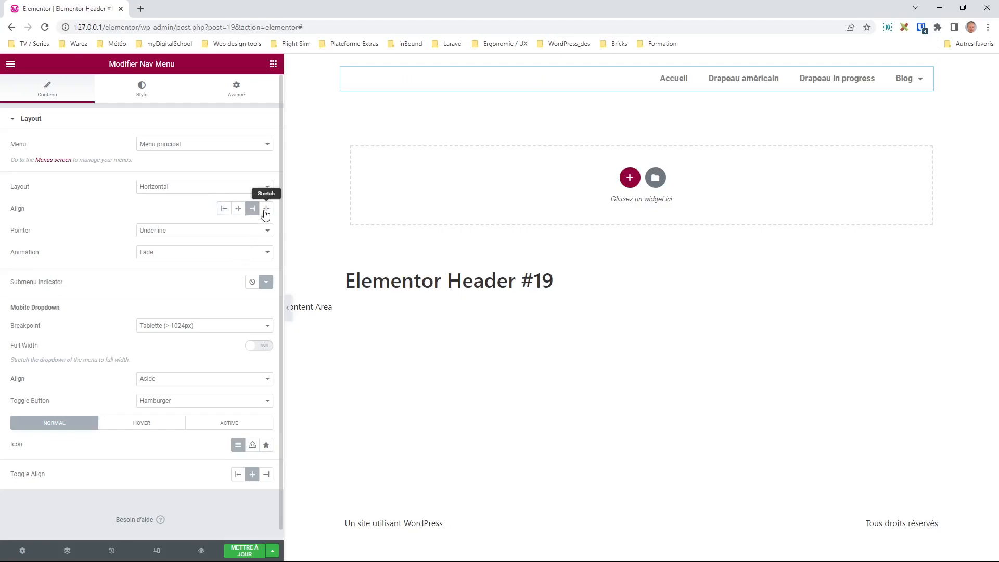
{"action": "left_click", "coordinate": [266, 211]}
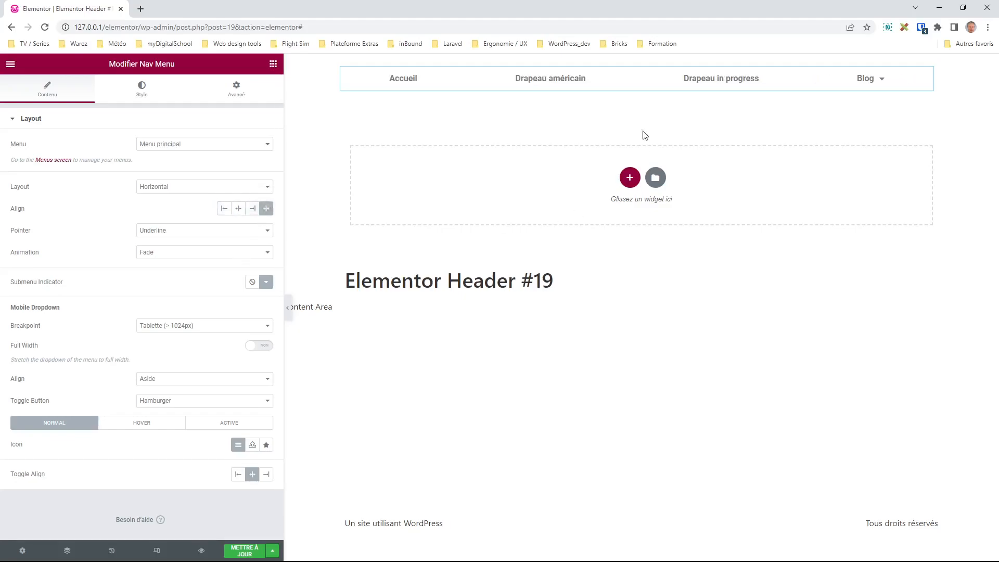
Try a content width of 1068 px on the header container and clear the value to restore the default.
{"action": "left_click", "coordinate": [637, 62]}
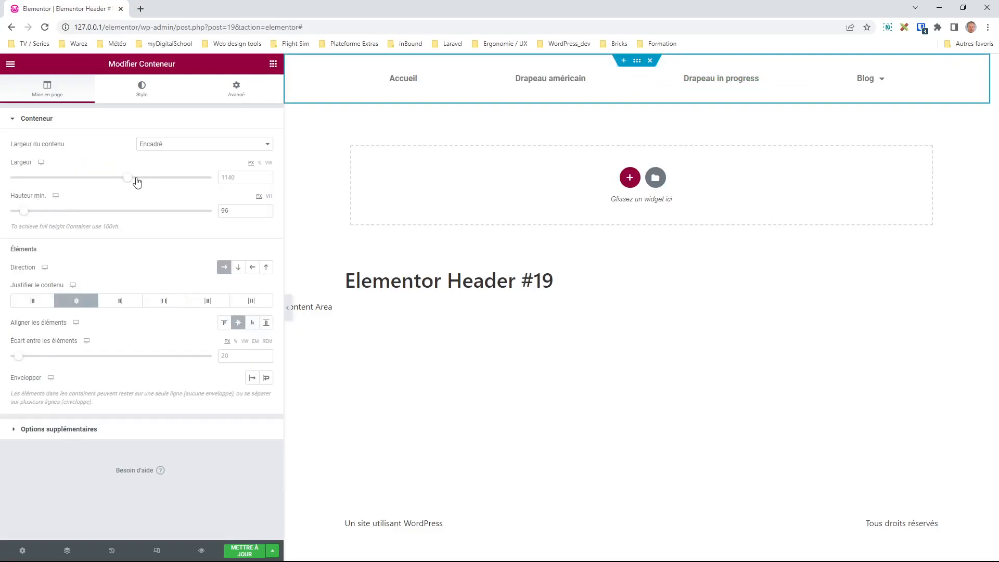
{"action": "mouse_move", "coordinate": [128, 180]}
{"action": "left_mouse_down"}
{"action": "mouse_move", "coordinate": [64, 180]}
{"action": "mouse_move", "coordinate": [181, 184]}
{"action": "mouse_move", "coordinate": [78, 183]}
{"action": "mouse_move", "coordinate": [136, 182]}
{"action": "mouse_move", "coordinate": [104, 183]}
{"action": "mouse_move", "coordinate": [115, 187]}
{"action": "left_mouse_up"}
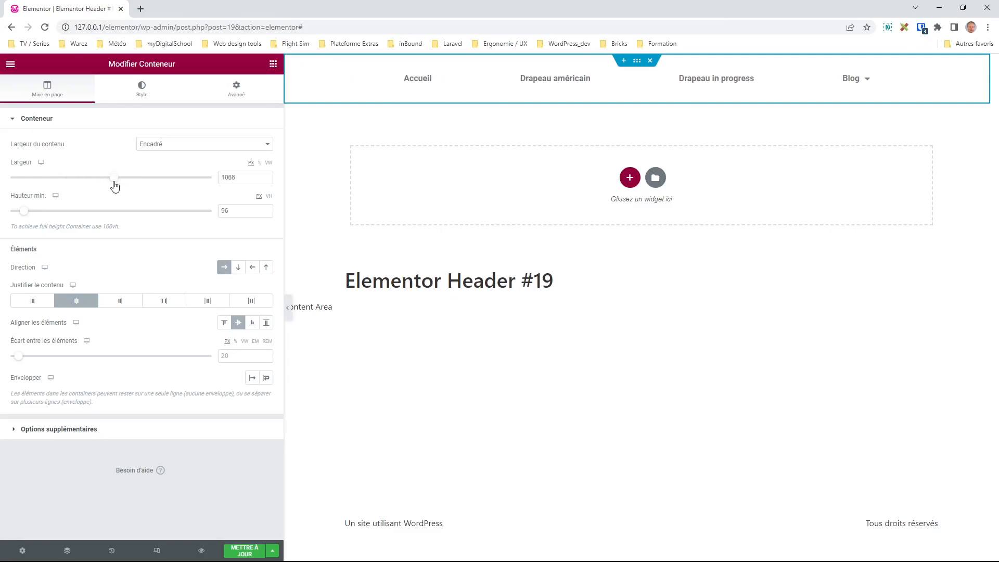
{"action": "double_click", "coordinate": [232, 177]}
{"action": "key", "text": "BackSpace"}
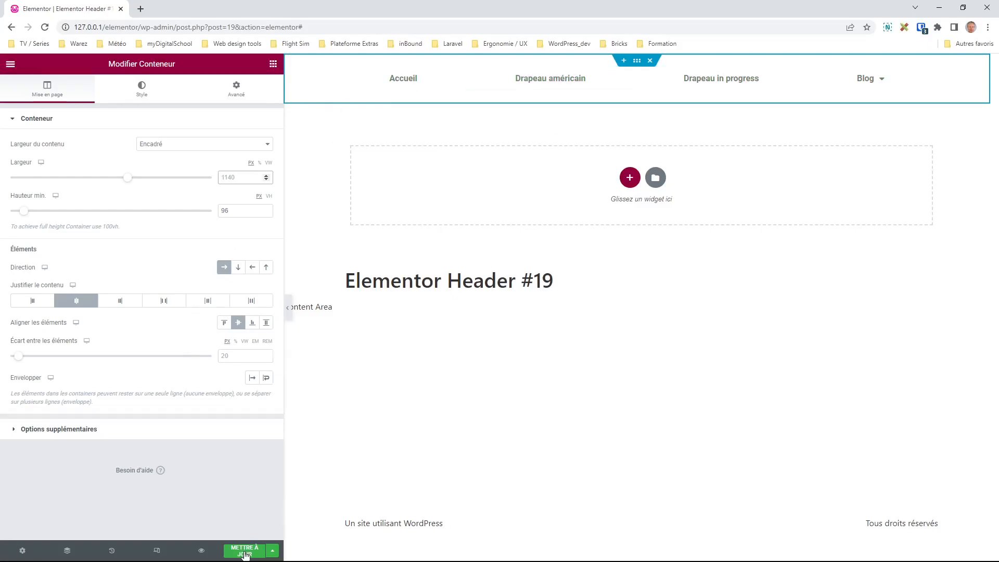
Examine the header container's background style settings for the normal and hover states.
{"action": "left_click", "coordinate": [146, 91]}
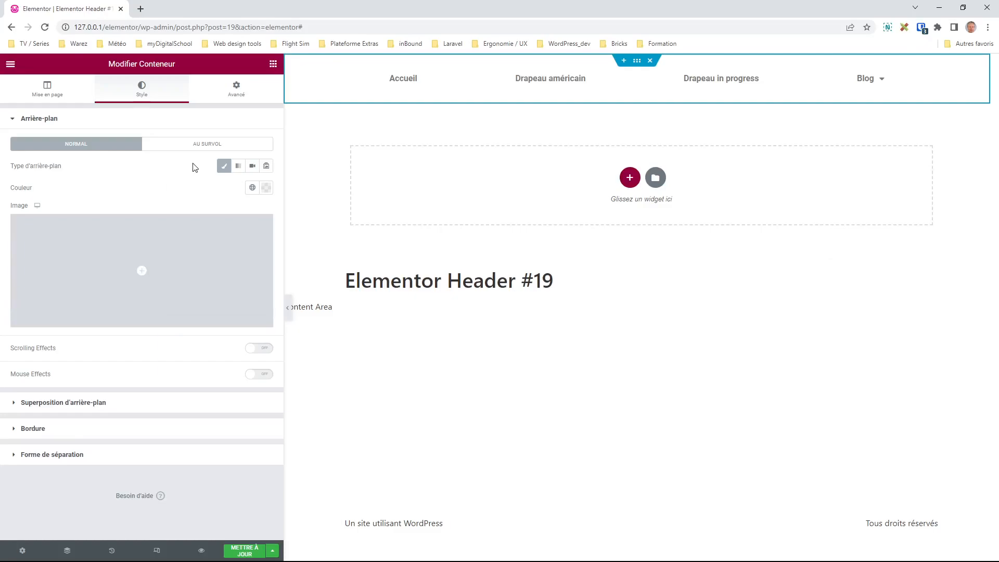
{"action": "left_click", "coordinate": [209, 149]}
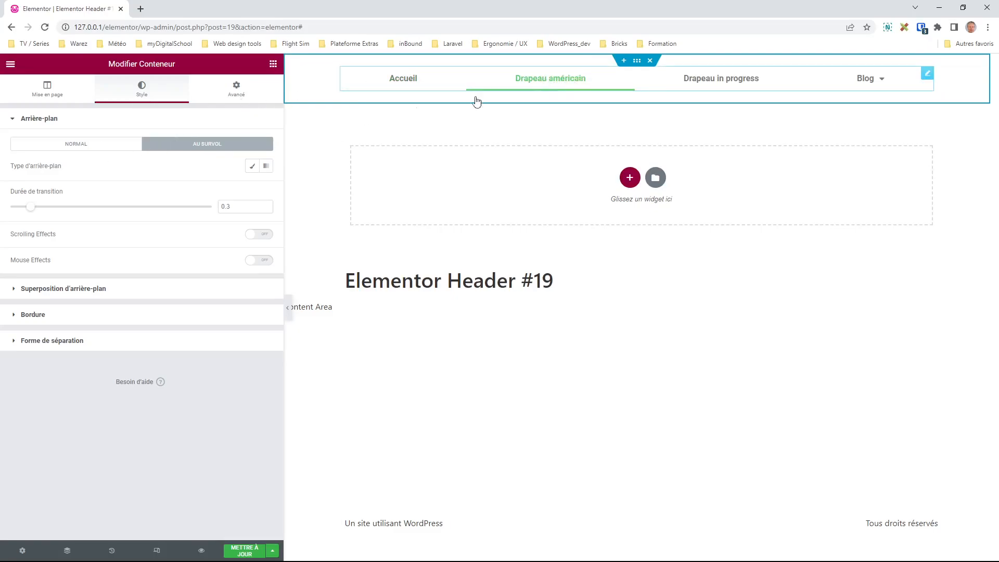
{"action": "left_click", "coordinate": [81, 148]}
Set the Nav Menu widget's pointer to Background and preview the hover effect on the menu items.
{"action": "left_click", "coordinate": [586, 78]}
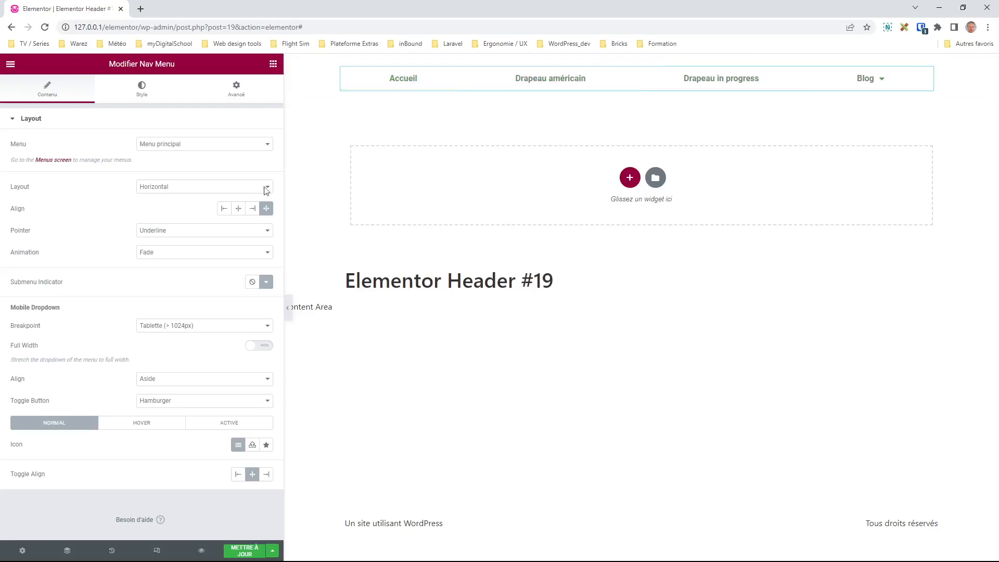
{"action": "left_click", "coordinate": [137, 94]}
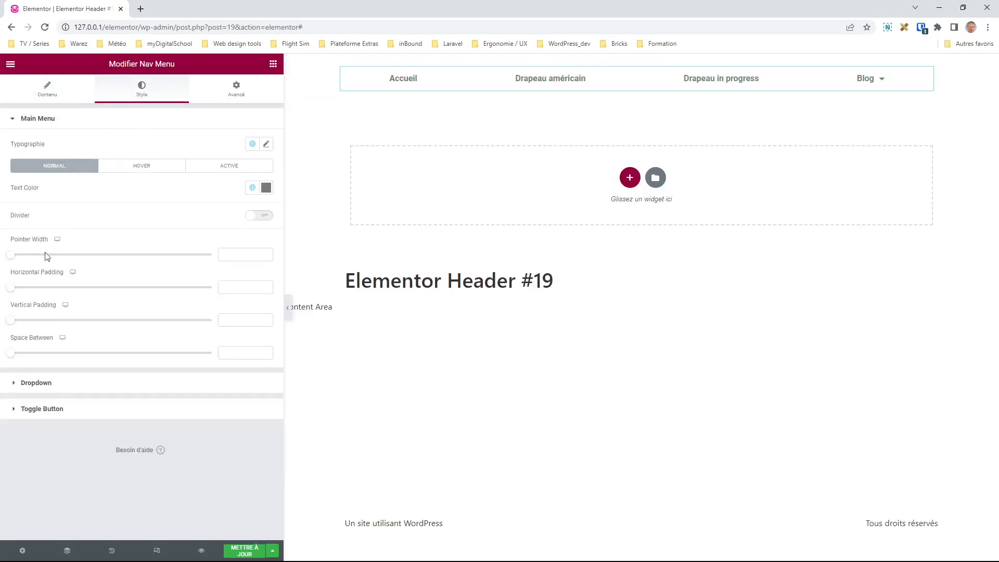
{"action": "left_click", "coordinate": [47, 92]}
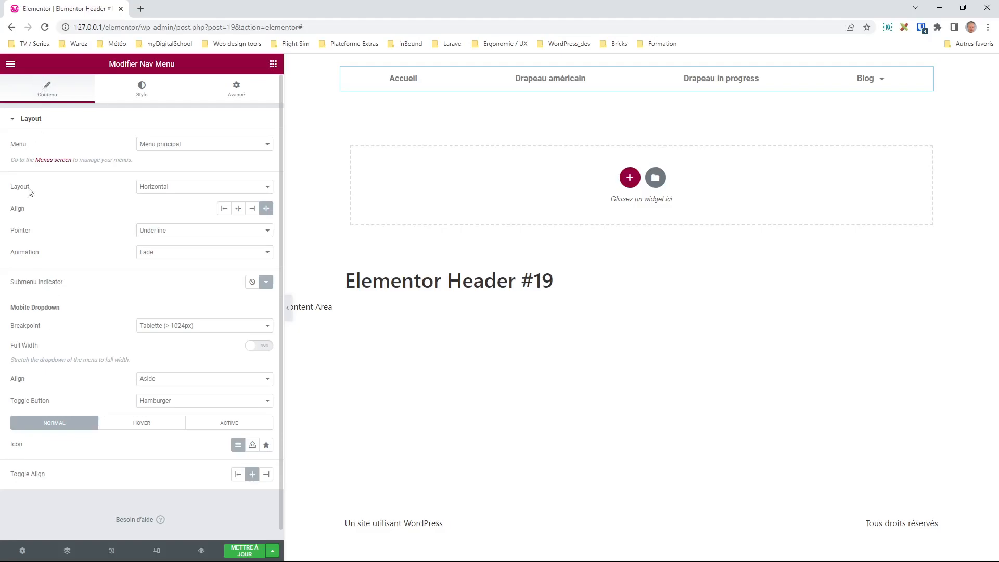
{"action": "left_click", "coordinate": [179, 244]}
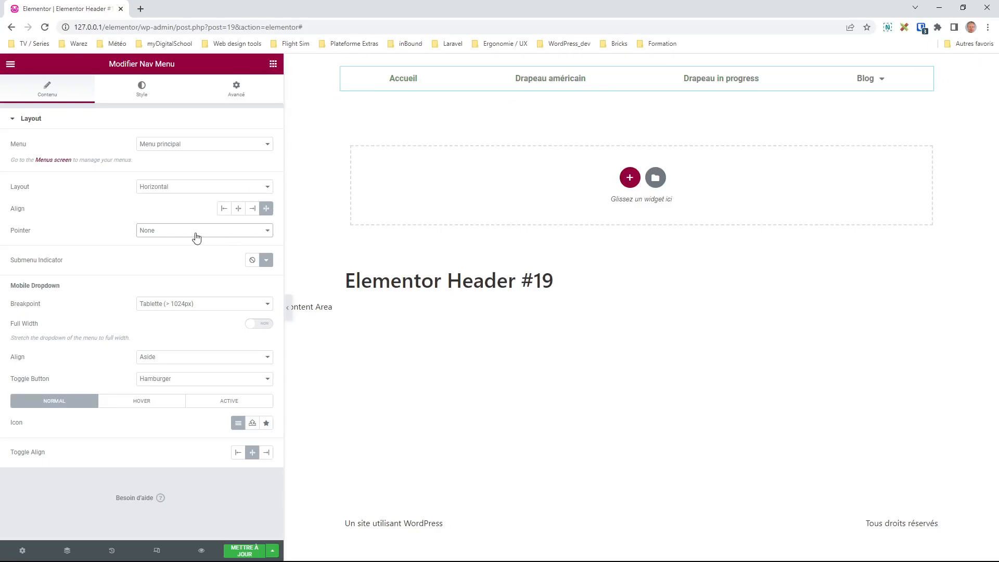
{"action": "key", "text": "b"}
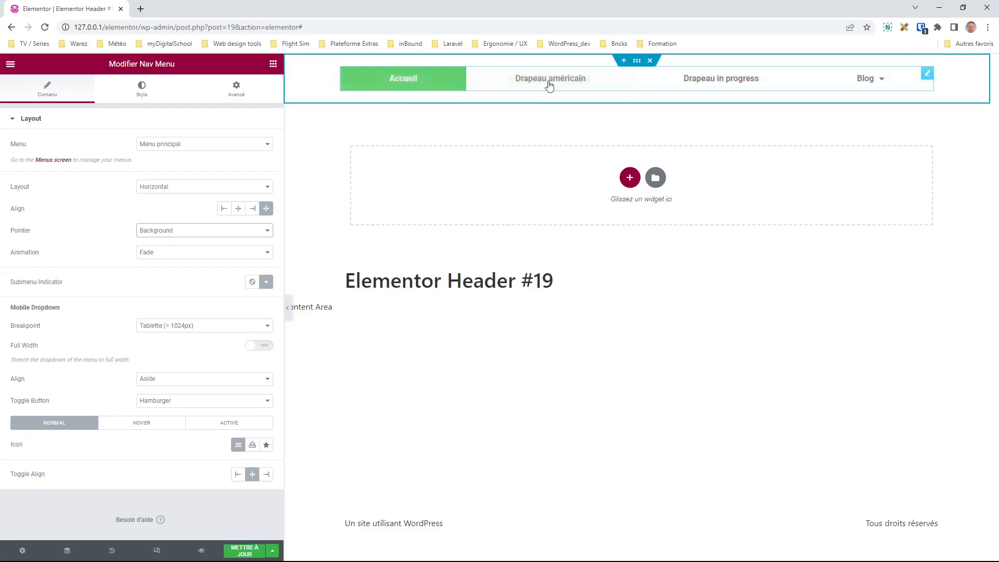
{"action": "mouse_move", "coordinate": [850, 90]}
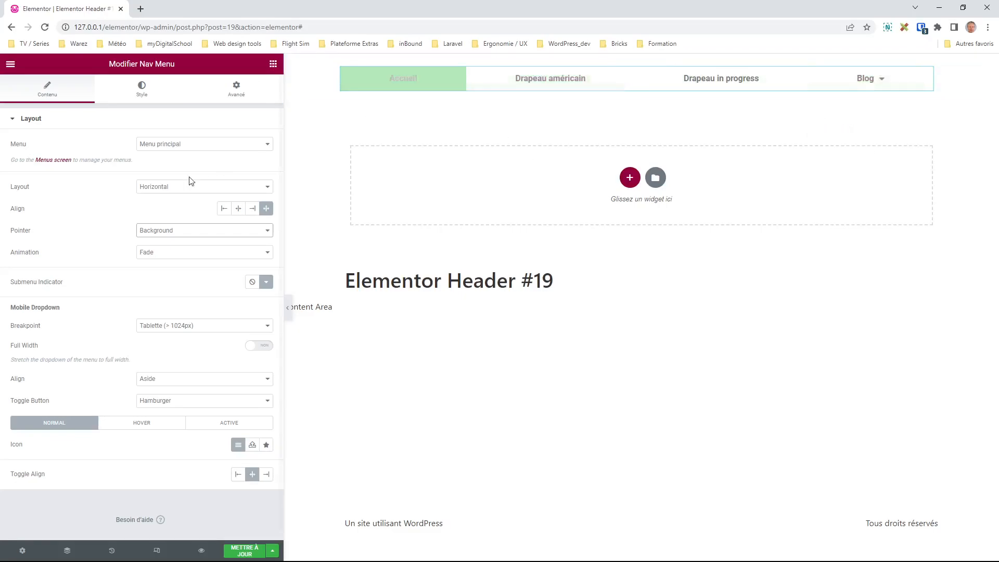
Set the main menu's typography to 400 (Normal) weight, Majuscule transformation and 0.7 px letter spacing.
{"action": "left_click", "coordinate": [141, 89]}
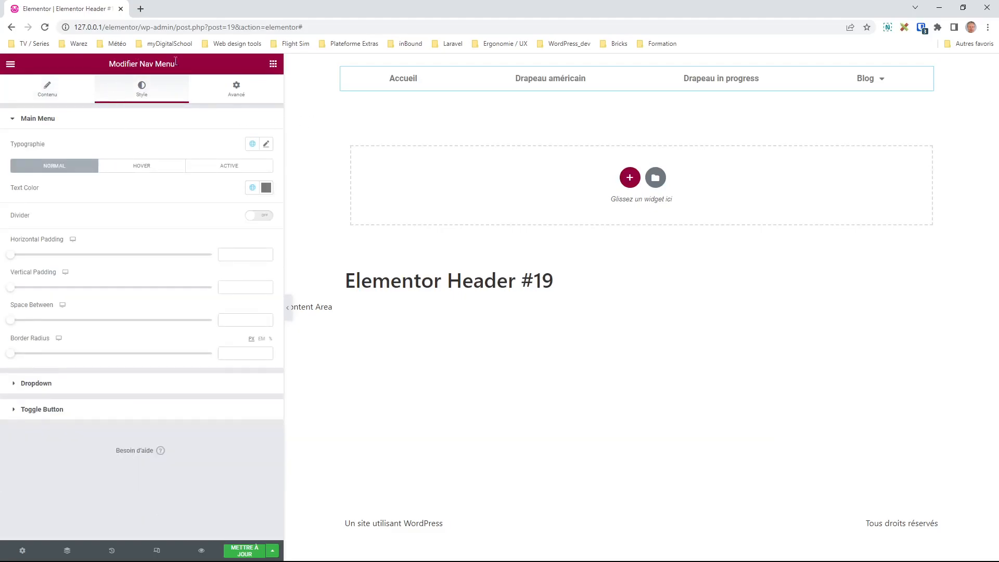
{"action": "left_click", "coordinate": [252, 144]}
{"action": "left_click", "coordinate": [154, 194]}
{"action": "left_click", "coordinate": [267, 145]}
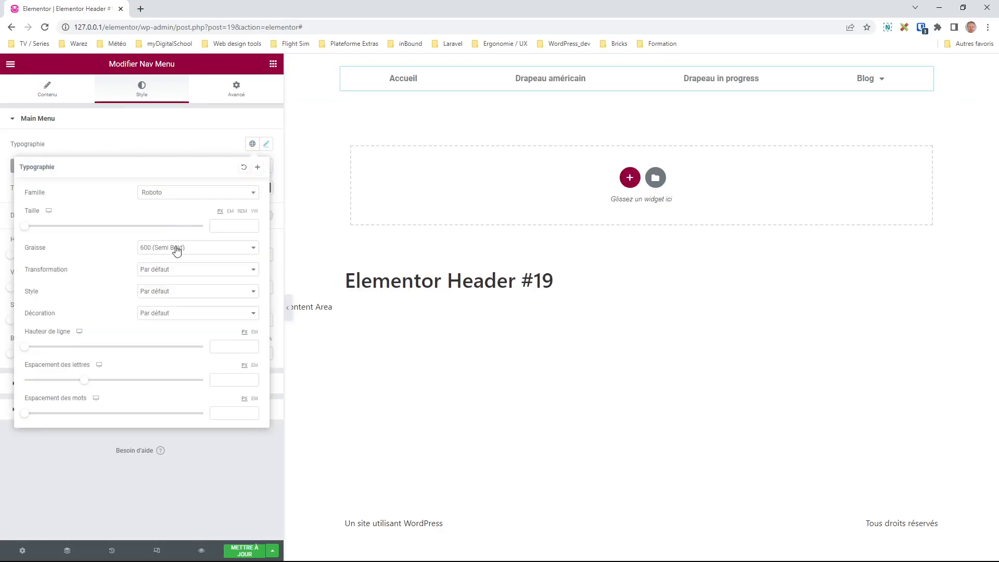
{"action": "left_click", "coordinate": [171, 294]}
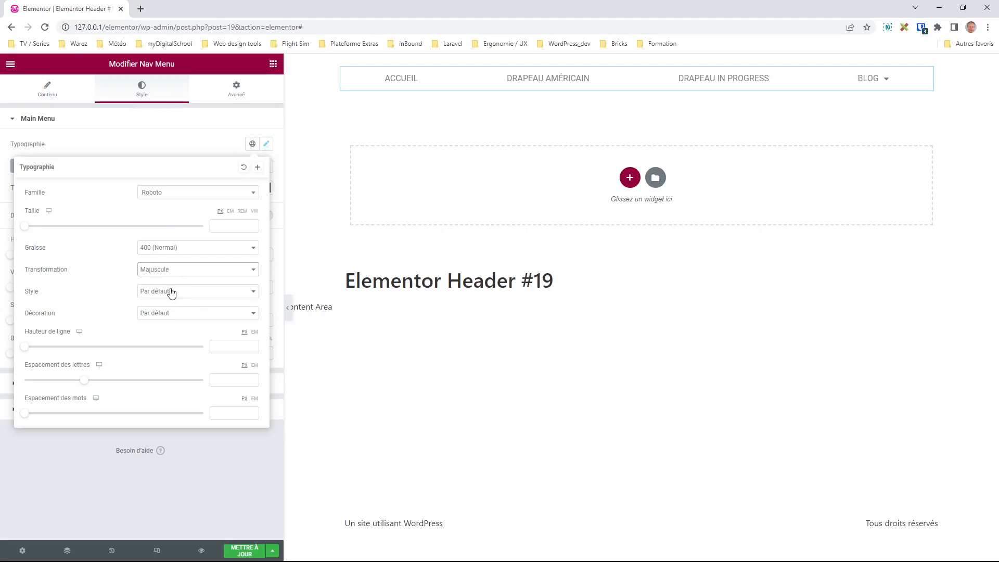
{"action": "left_click_drag", "start_coordinate": [84, 385], "coordinate": [93, 383]}
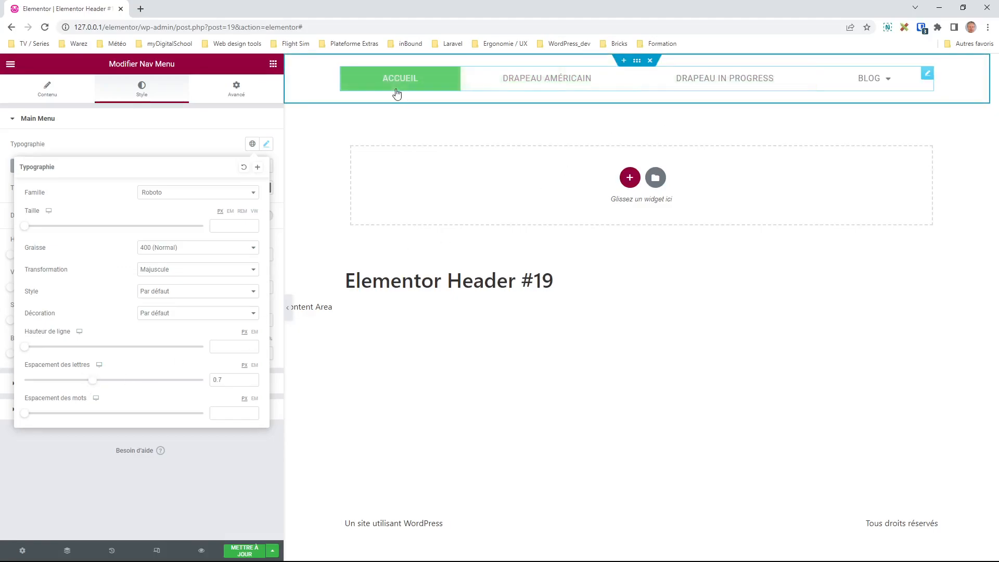
{"action": "left_click", "coordinate": [238, 476]}
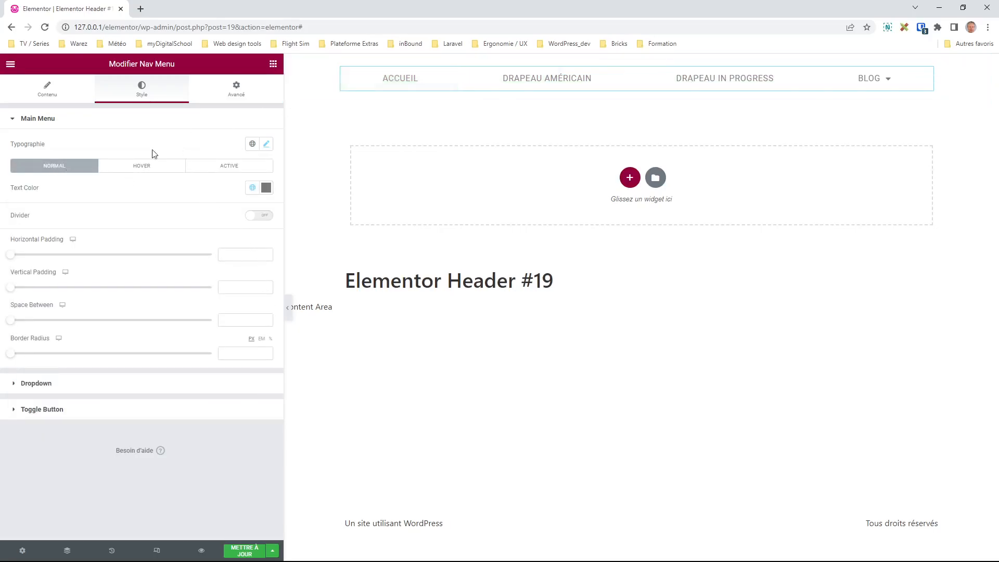
Examine the main menu's text and pointer color settings for the normal, hover and active states.
{"action": "left_click", "coordinate": [139, 166]}
{"action": "left_click", "coordinate": [73, 167]}
{"action": "left_click", "coordinate": [152, 167]}
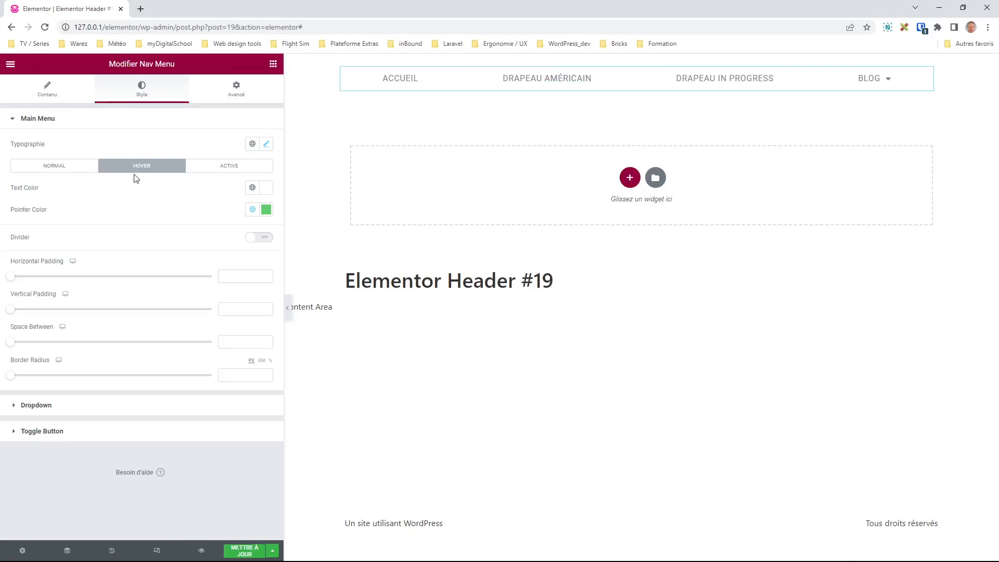
{"action": "left_click", "coordinate": [216, 170]}
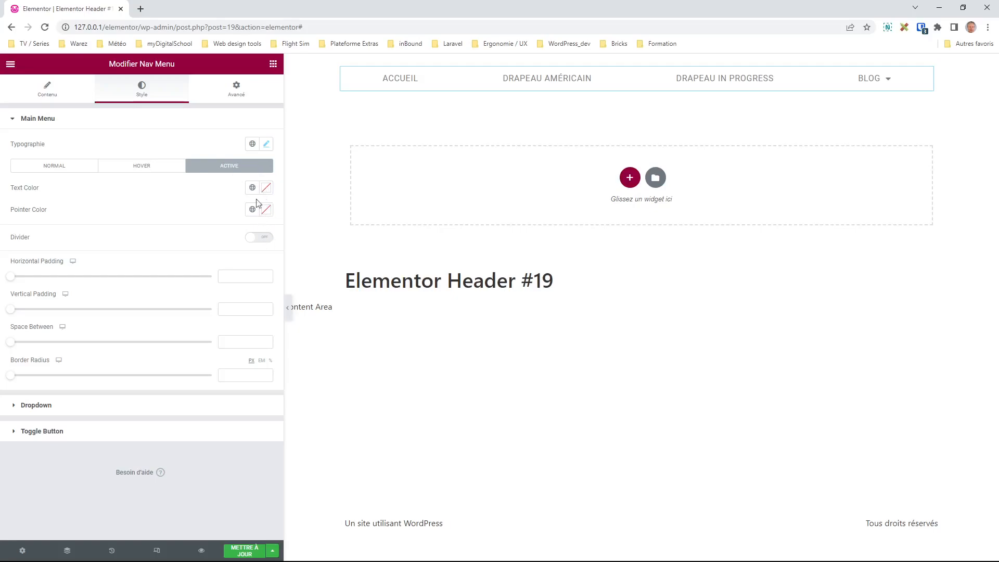
{"action": "left_click", "coordinate": [62, 170]}
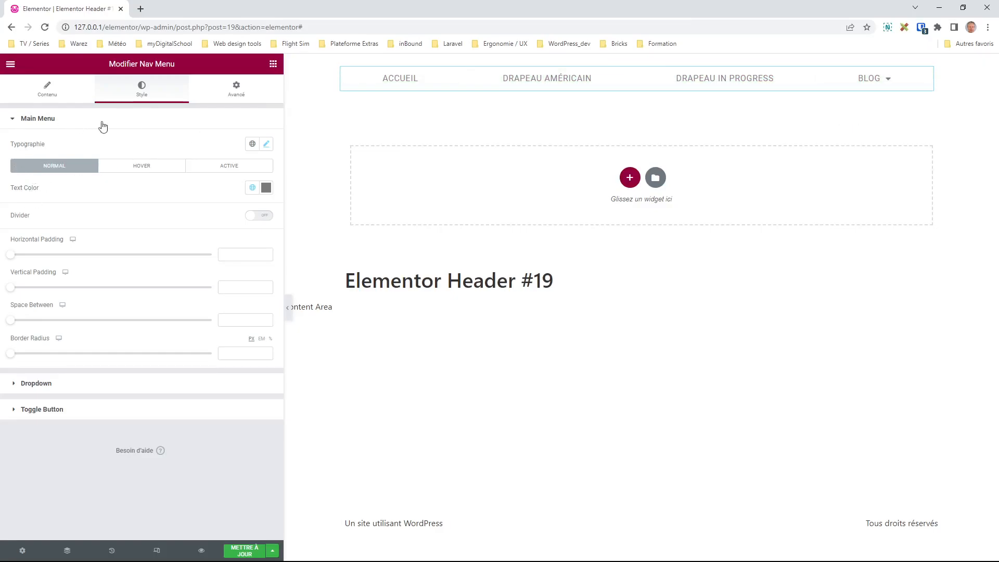
Examine the Nav Menu's dropdown style settings and the note on what they affect on desktop and mobile.
{"action": "left_click", "coordinate": [12, 385]}
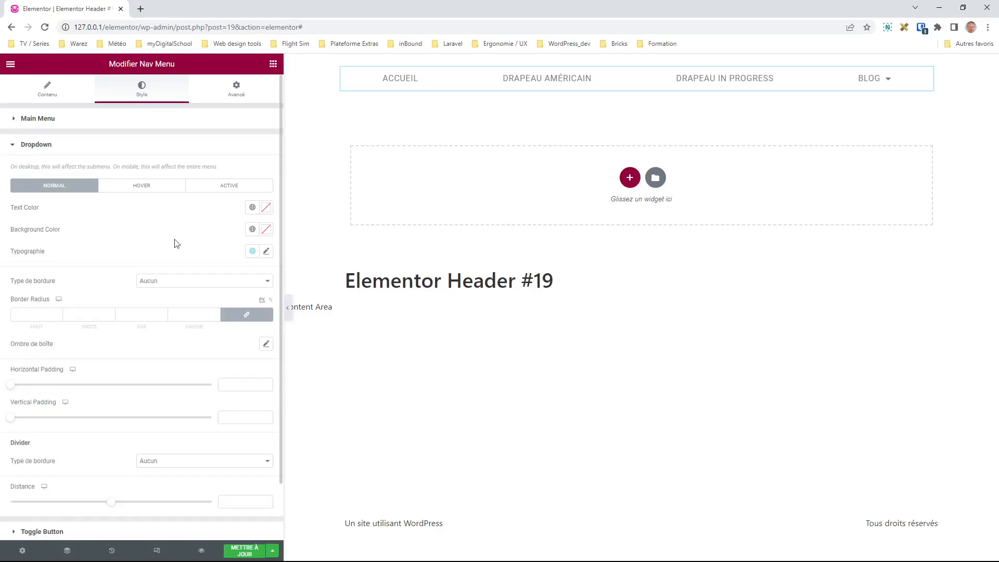
{"action": "mouse_move", "coordinate": [887, 88]}
{"action": "left_click_drag", "start_coordinate": [19, 166], "coordinate": [167, 167]}
{"action": "left_click", "coordinate": [13, 178]}
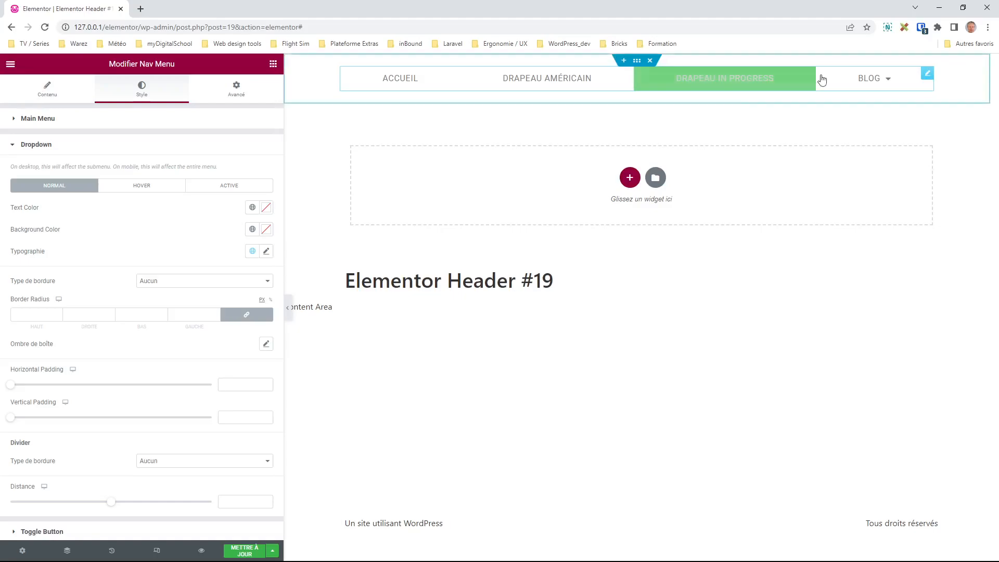
Change the Nav Menu widget's layout to Dropdown and expand the hamburger menu in the preview.
{"action": "left_click", "coordinate": [40, 92]}
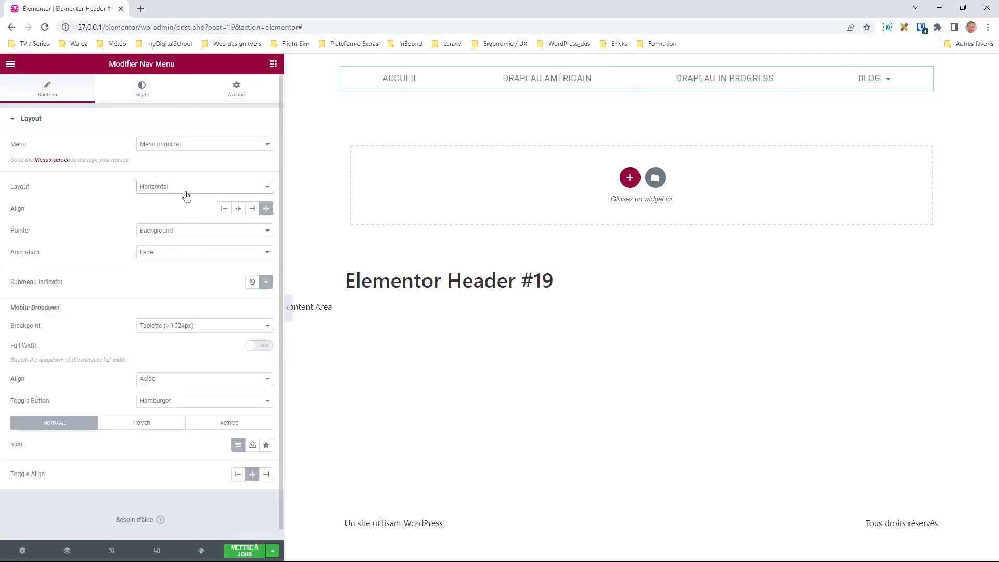
{"action": "left_click", "coordinate": [179, 221]}
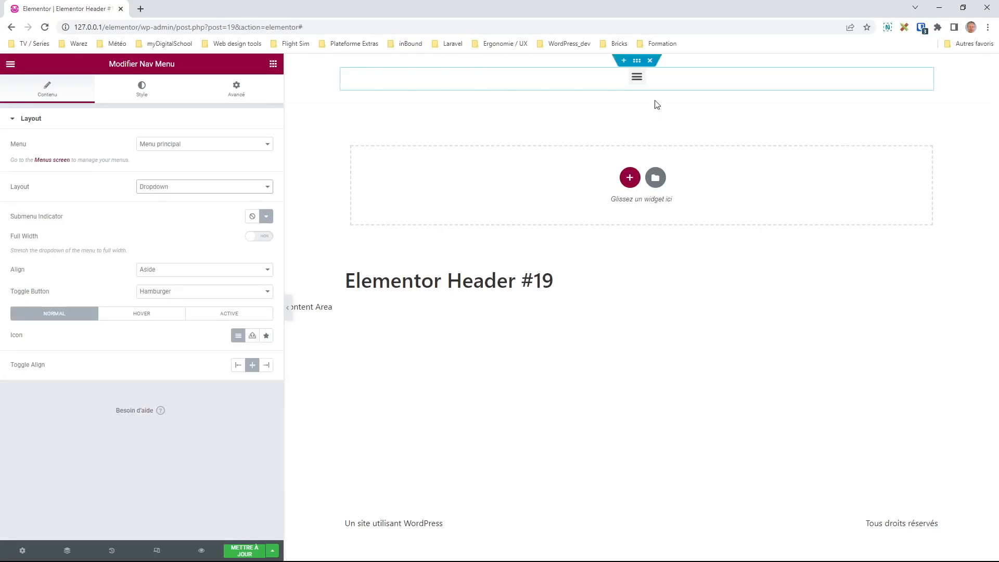
{"action": "left_click", "coordinate": [636, 80]}
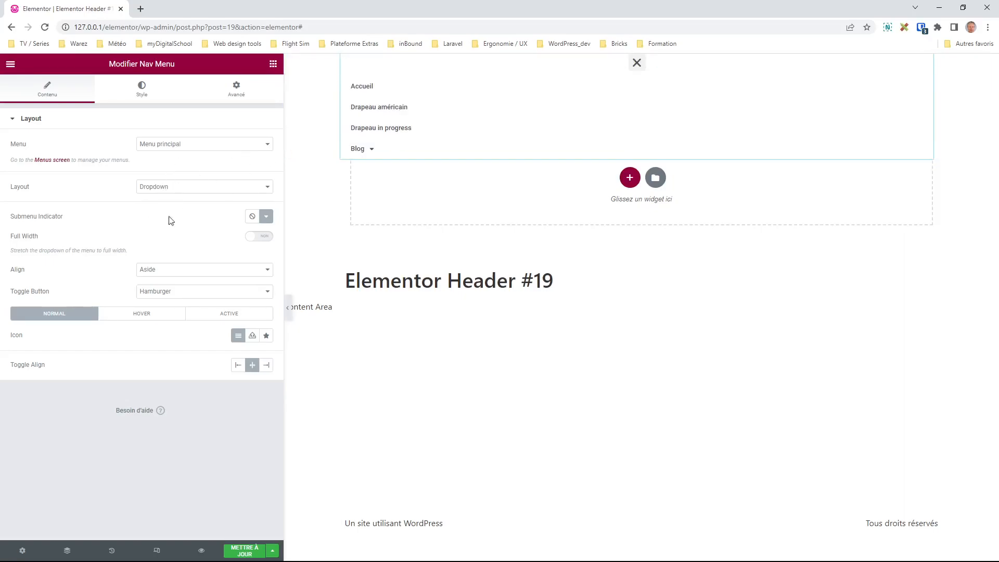
Set the dropdown menu's normal text color to the global color Principal.
{"action": "left_click", "coordinate": [142, 87]}
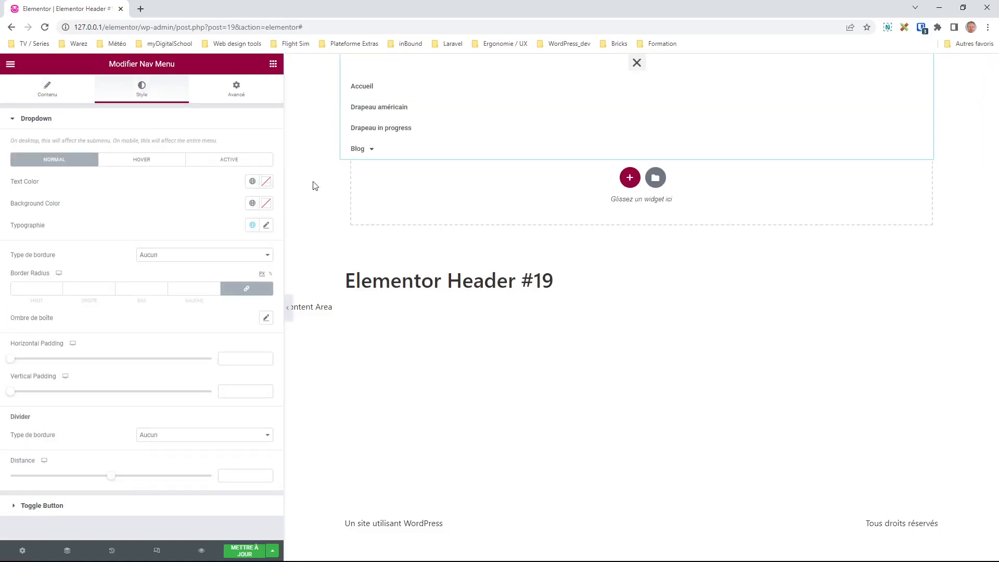
{"action": "left_click", "coordinate": [252, 182]}
{"action": "left_click", "coordinate": [151, 230]}
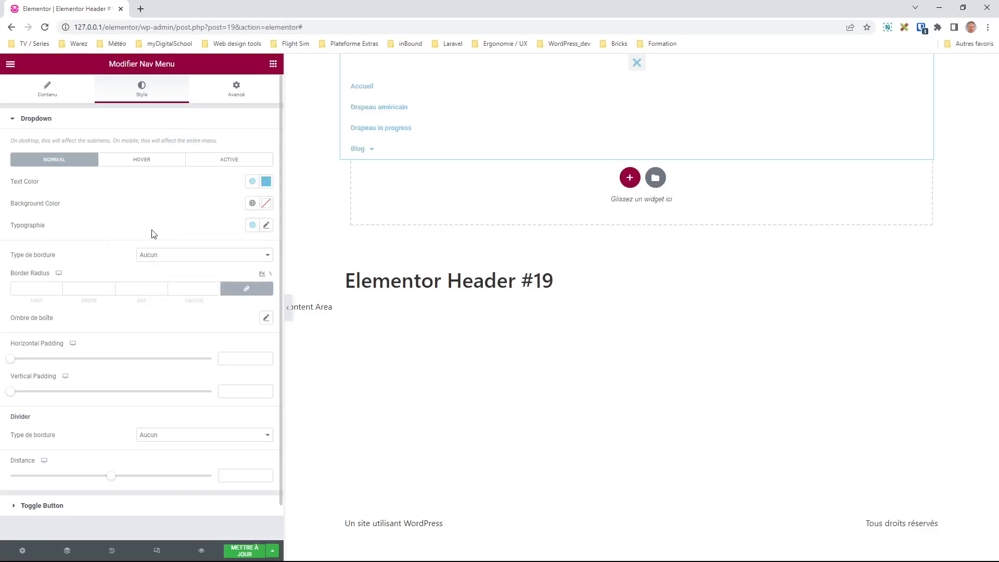
Set the dropdown menu's typography to 1.4 em size and 400 (Normal) weight, and reopen the menu in the preview.
{"action": "left_click", "coordinate": [265, 224]}
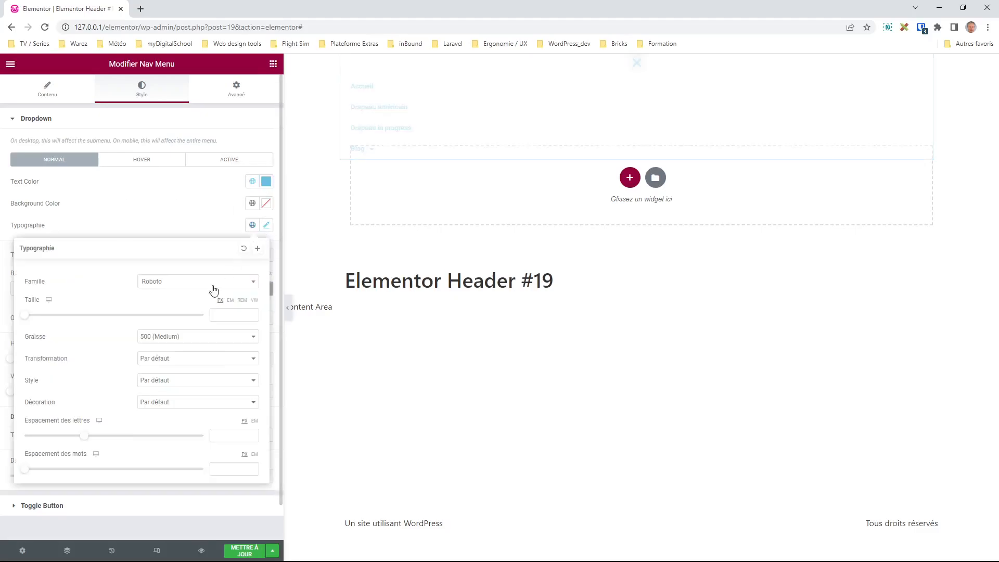
{"action": "left_click", "coordinate": [221, 315]}
{"action": "left_click", "coordinate": [167, 342]}
{"action": "left_click", "coordinate": [230, 300]}
{"action": "left_click", "coordinate": [236, 314]}
{"action": "type", "text": "1.4"}
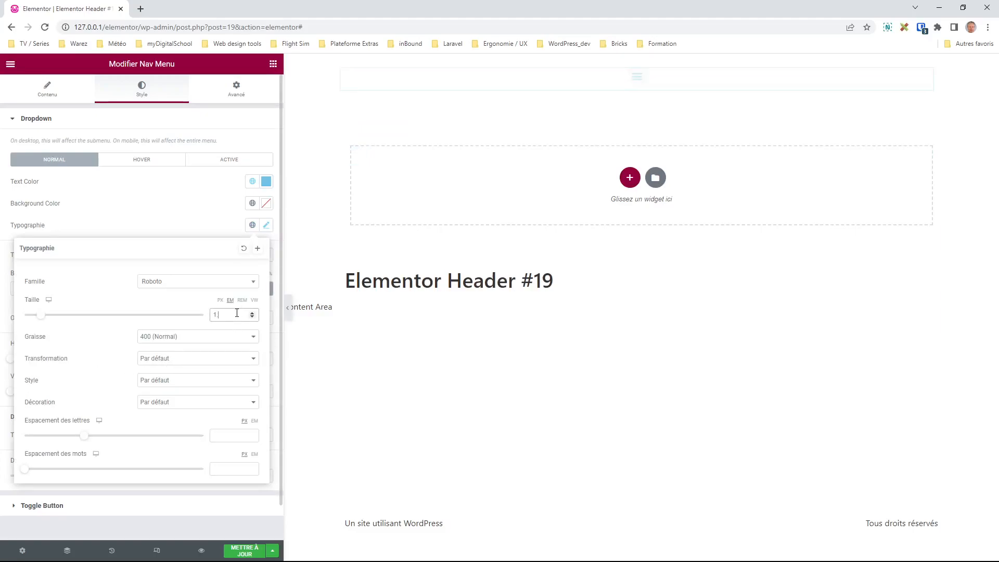
{"action": "left_click", "coordinate": [634, 87]}
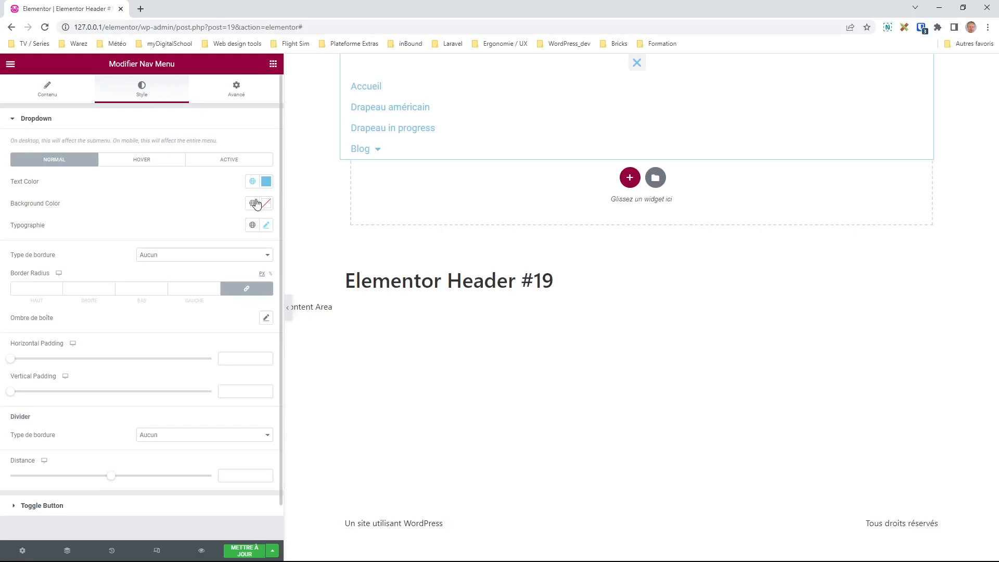
Set the dropdown menu's hover background color to the global color Accentué and reopen the menu in the preview.
{"action": "left_click", "coordinate": [145, 165]}
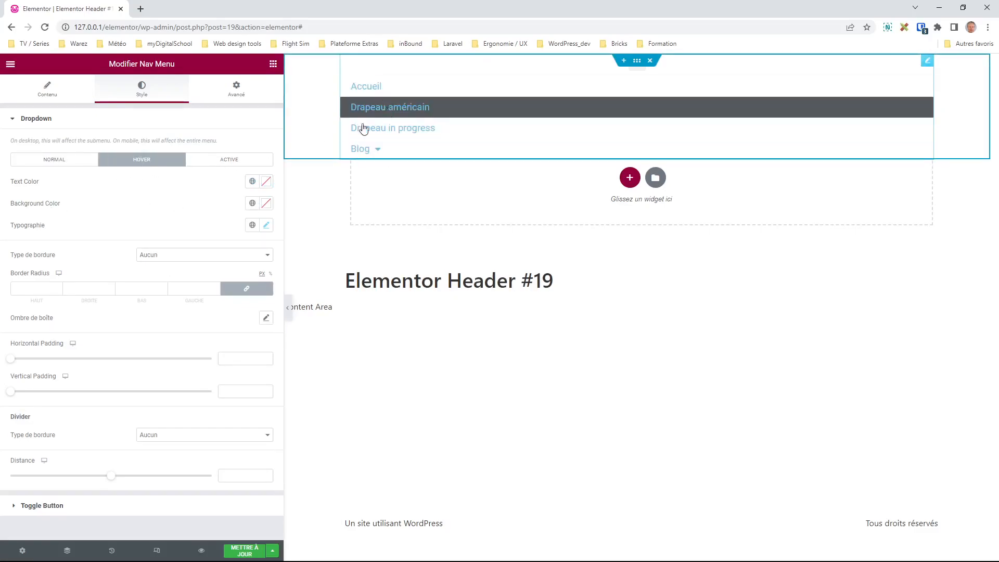
{"action": "left_click", "coordinate": [252, 203]}
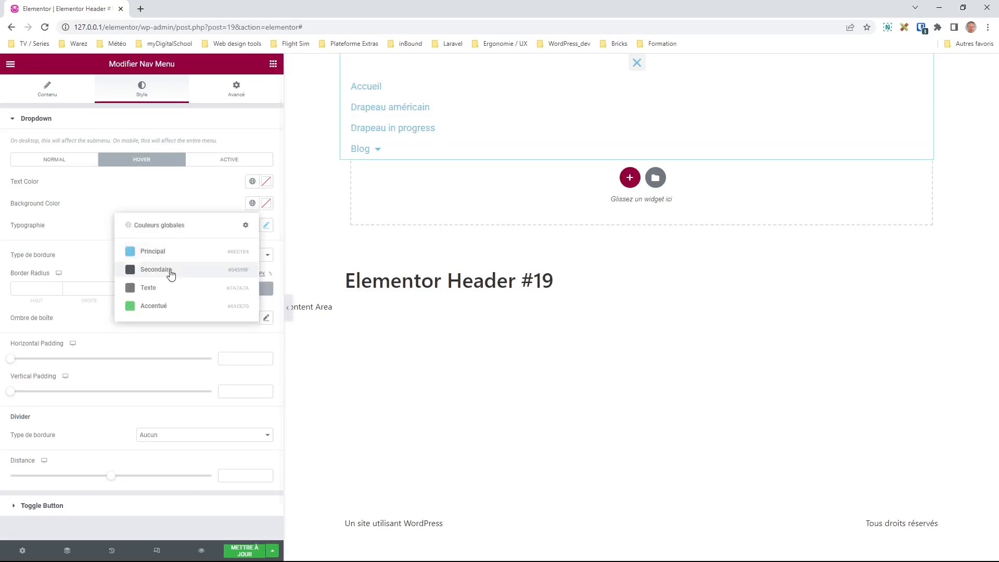
{"action": "left_click", "coordinate": [160, 292]}
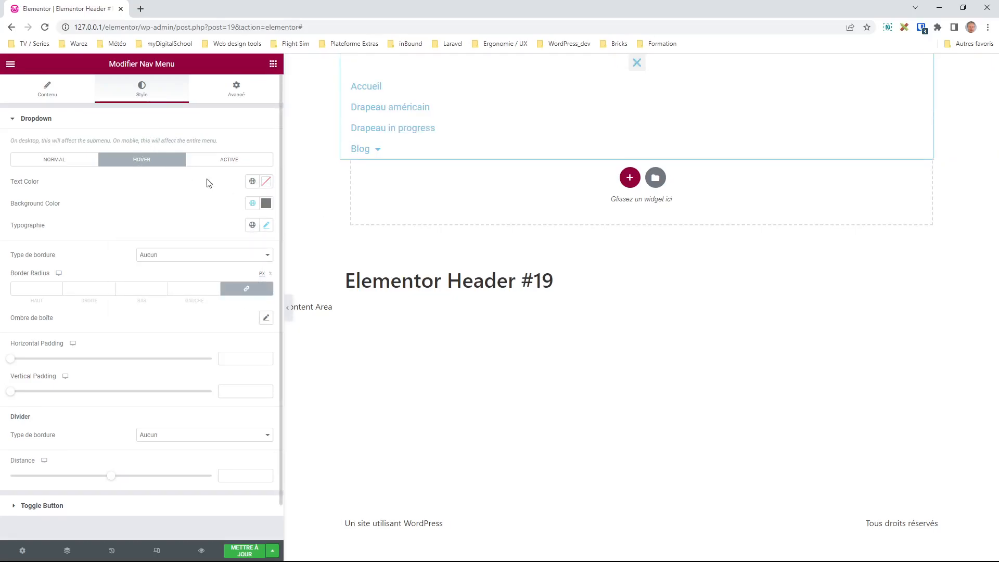
{"action": "left_click", "coordinate": [251, 203]}
{"action": "left_click", "coordinate": [142, 310]}
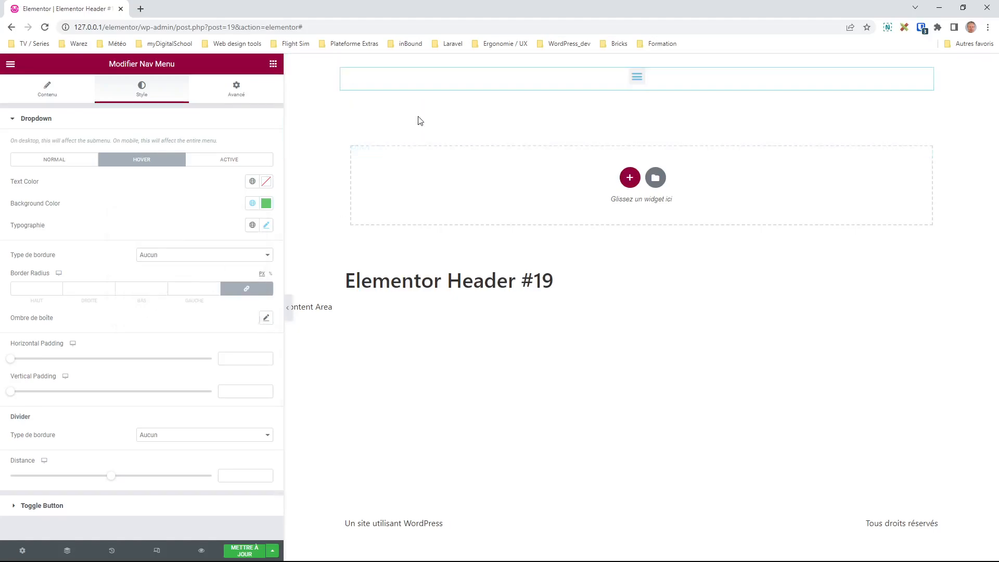
{"action": "left_click", "coordinate": [637, 77]}
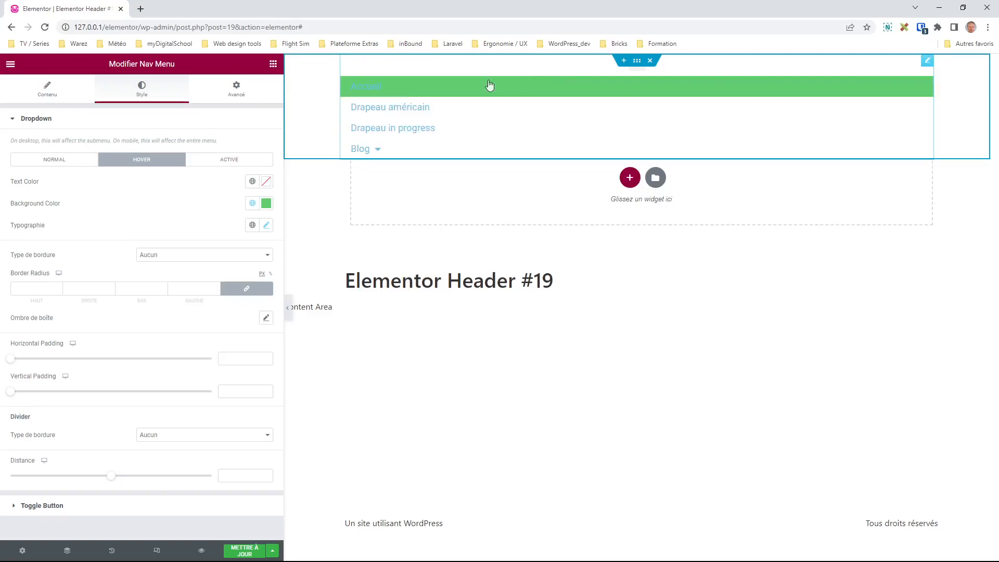
Set the dropdown menu's normal text color to the global color Secondaire and reopen the menu in the preview.
{"action": "left_click", "coordinate": [72, 161]}
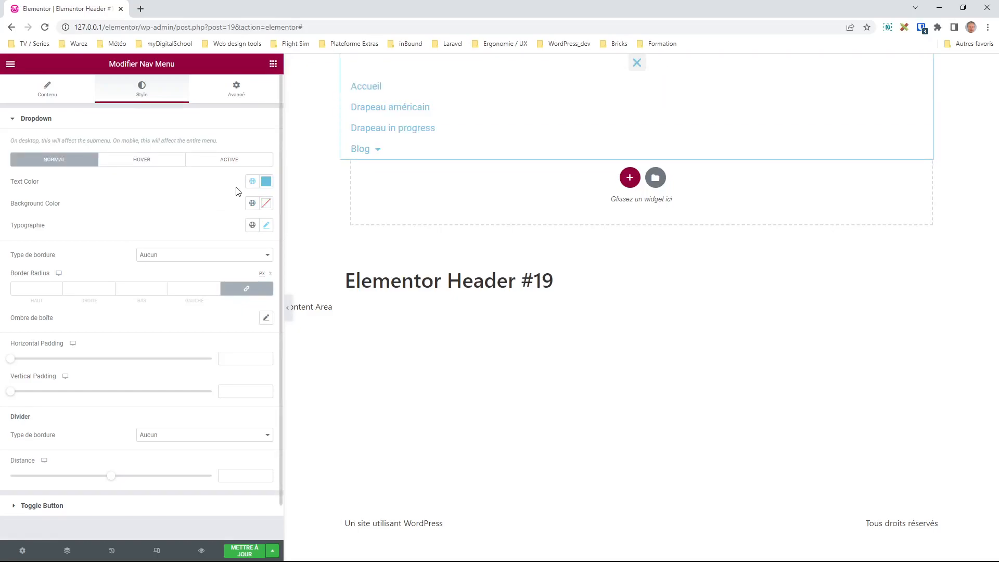
{"action": "left_click", "coordinate": [252, 181]}
{"action": "left_click", "coordinate": [161, 249]}
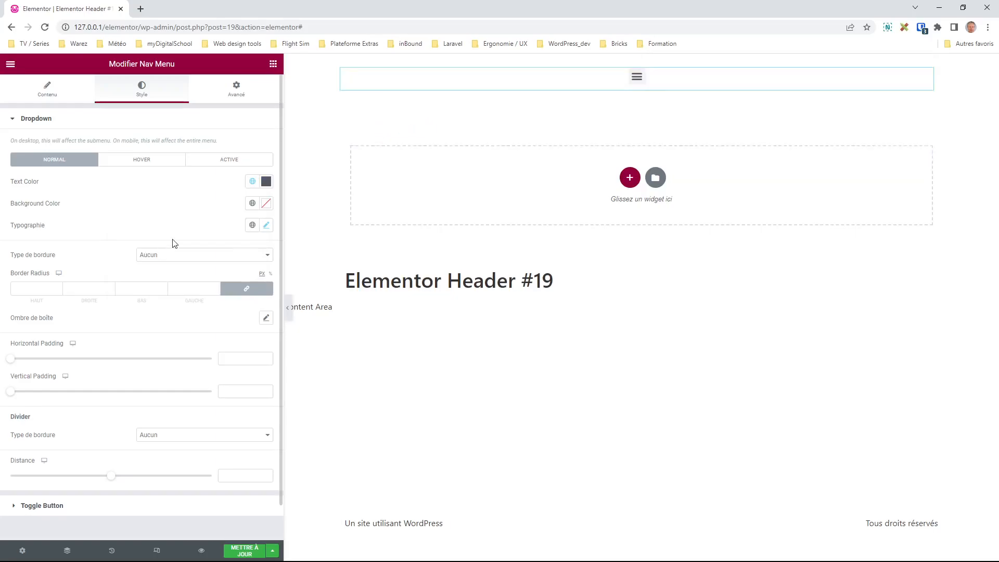
{"action": "left_click", "coordinate": [636, 80]}
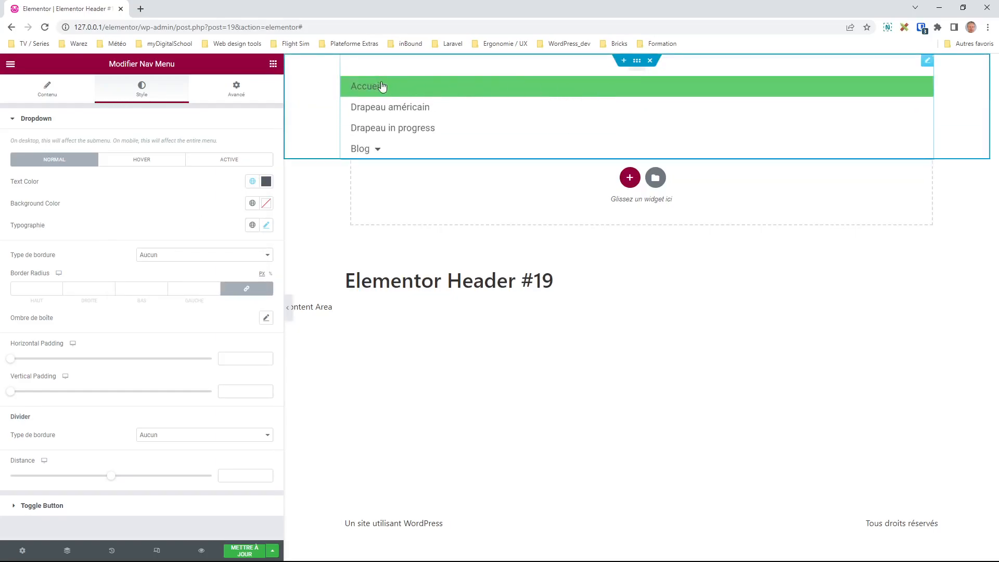
Set the dropdown menu's hover text color to #FFFFFF and expand the Blog submenu in the preview.
{"action": "left_click", "coordinate": [141, 159]}
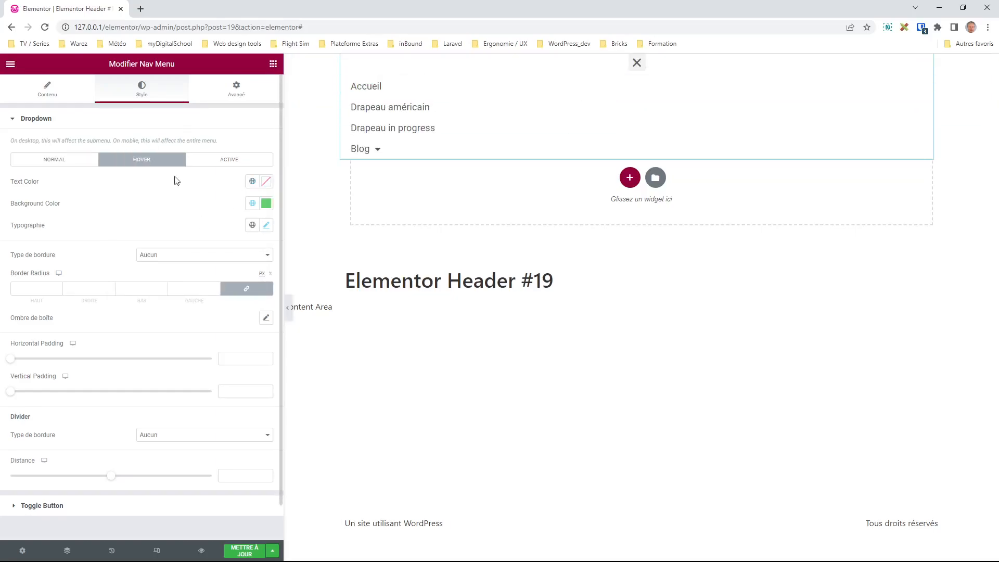
{"action": "left_click", "coordinate": [265, 181]}
{"action": "left_click_drag", "start_coordinate": [236, 218], "coordinate": [132, 214]}
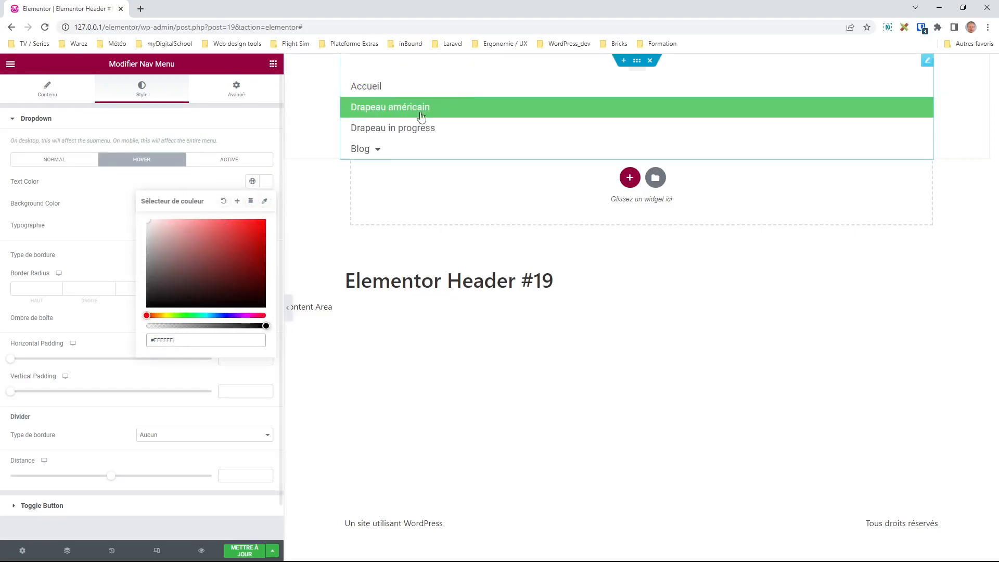
{"action": "mouse_move", "coordinate": [379, 151]}
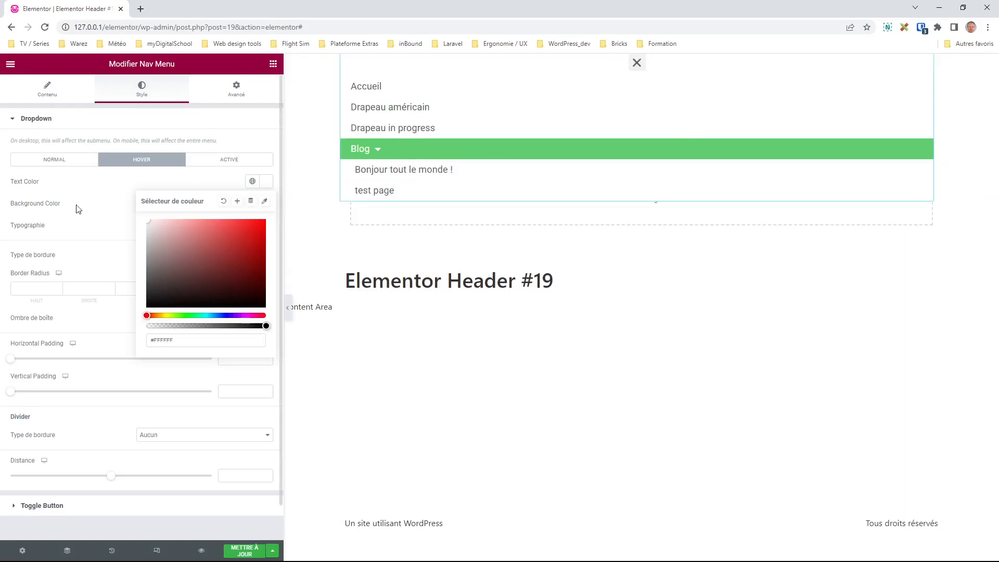
{"action": "left_click", "coordinate": [201, 375]}
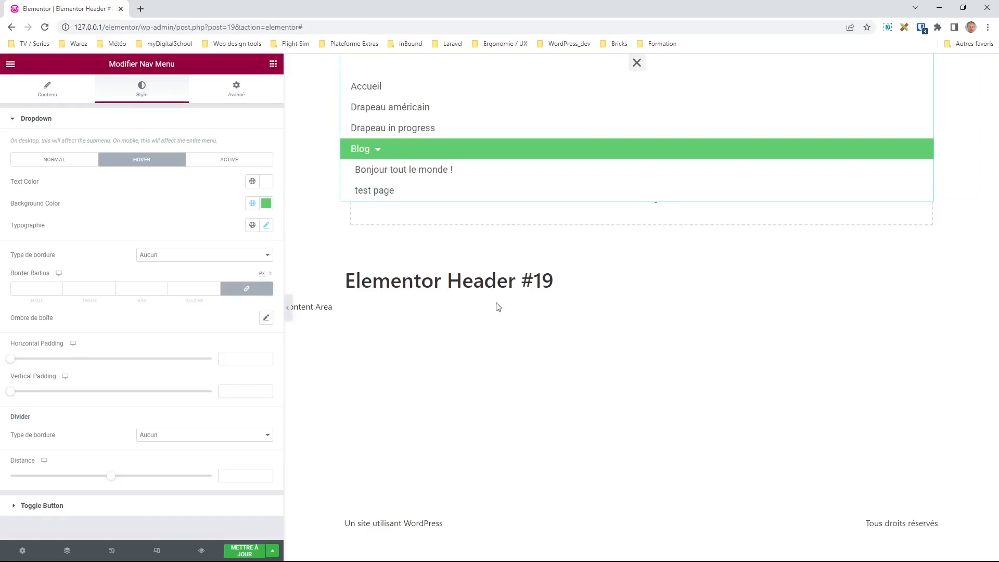
Reselect the Nav Menu widget and examine its Toggle Button style settings, including color, size, border width and radius.
{"action": "left_click", "coordinate": [926, 362]}
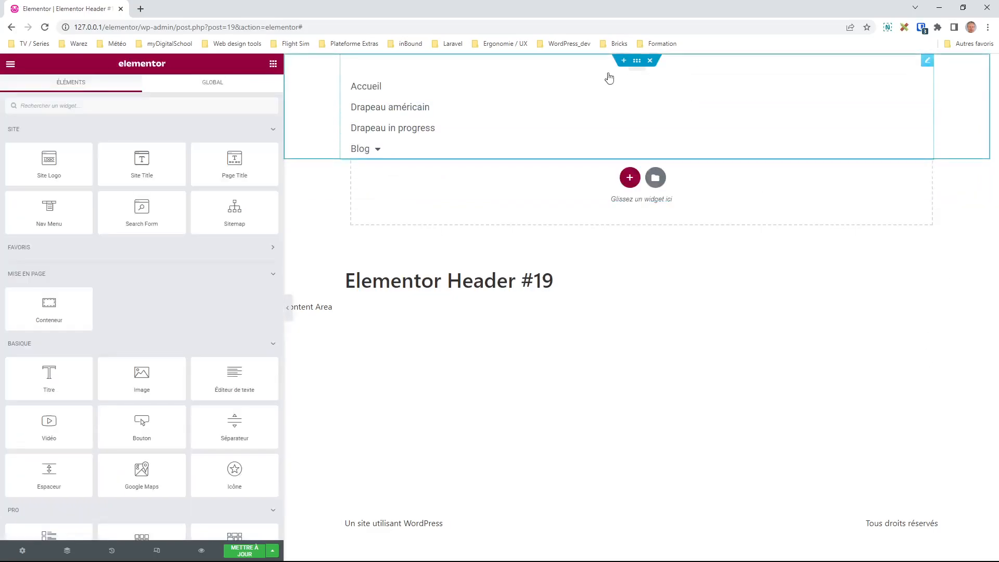
{"action": "left_click", "coordinate": [928, 63]}
{"action": "left_click", "coordinate": [13, 121]}
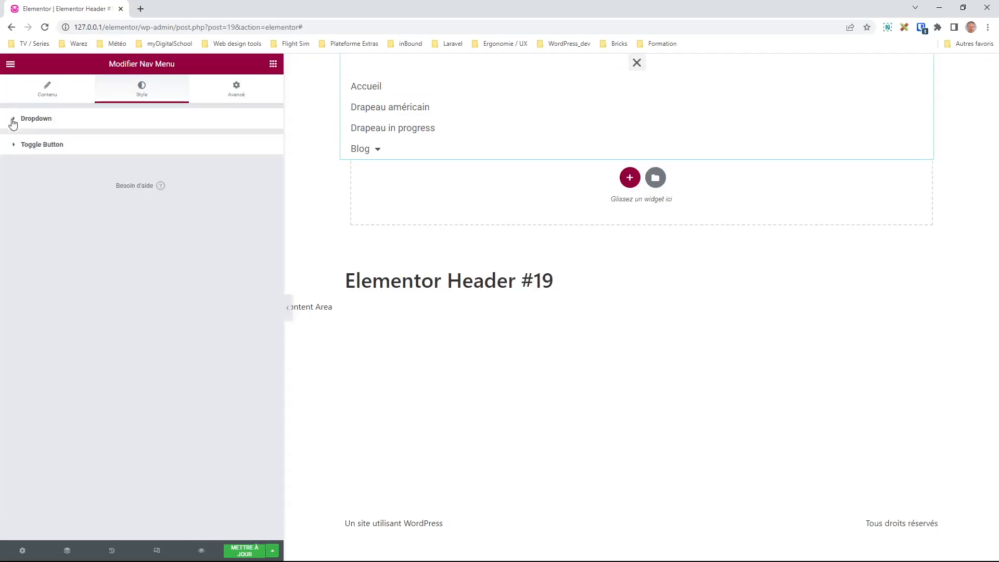
{"action": "left_click", "coordinate": [16, 150]}
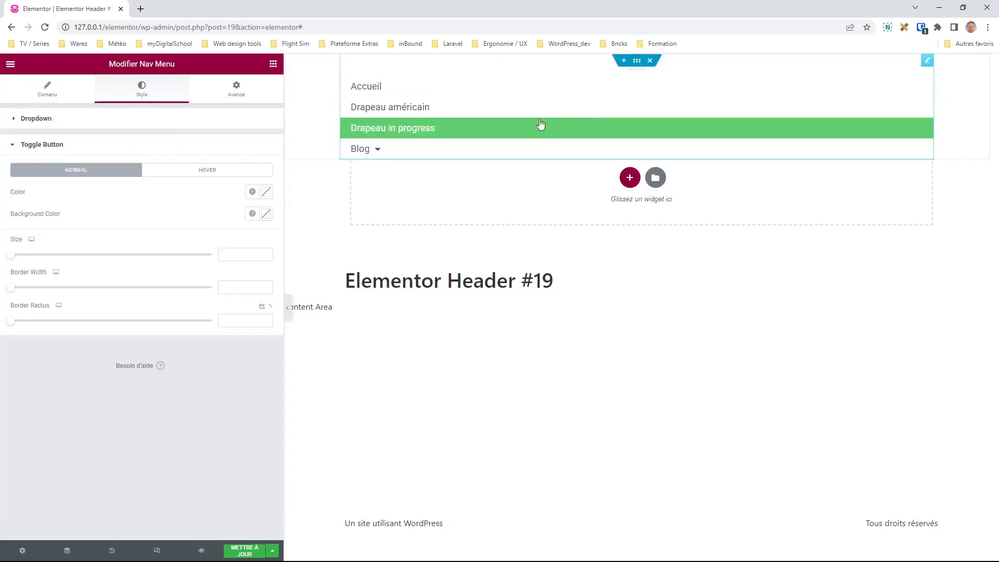
{"action": "left_click", "coordinate": [728, 271]}
{"action": "left_click", "coordinate": [633, 74]}
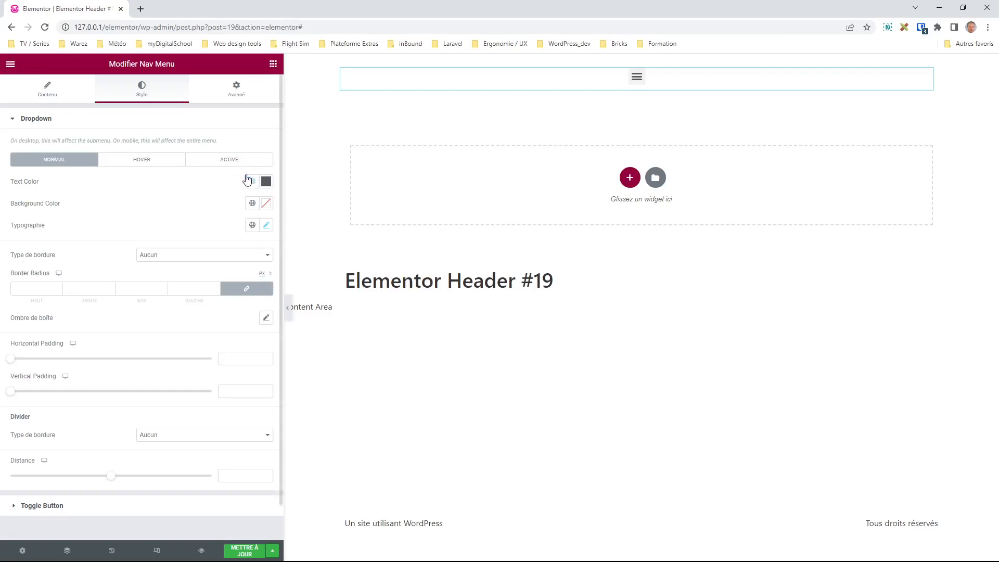
Try to upload an SVG as the Nav Menu toggle button's normal icon, declining to enable unfiltered file uploads.
{"action": "left_click", "coordinate": [52, 95]}
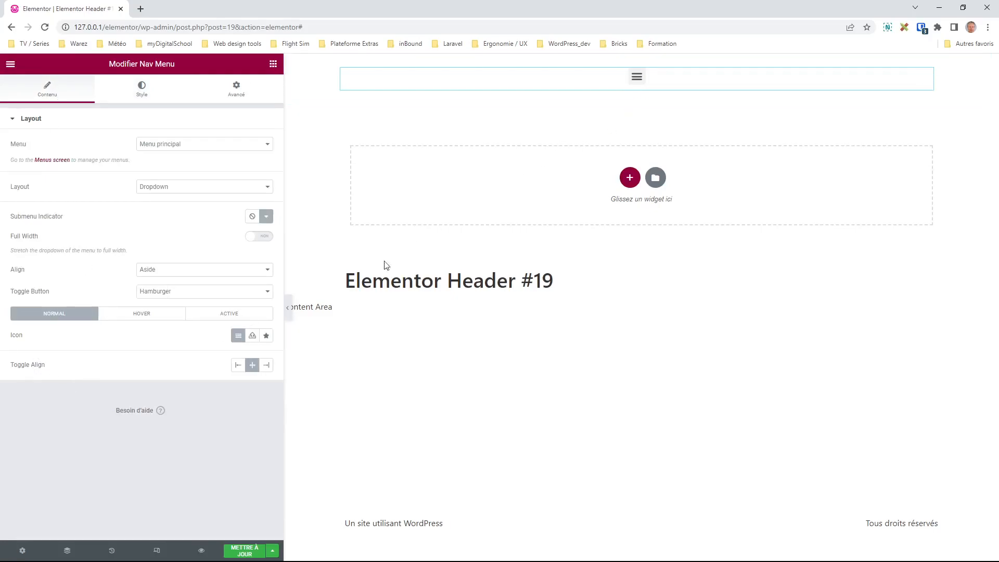
{"action": "left_click", "coordinate": [252, 336]}
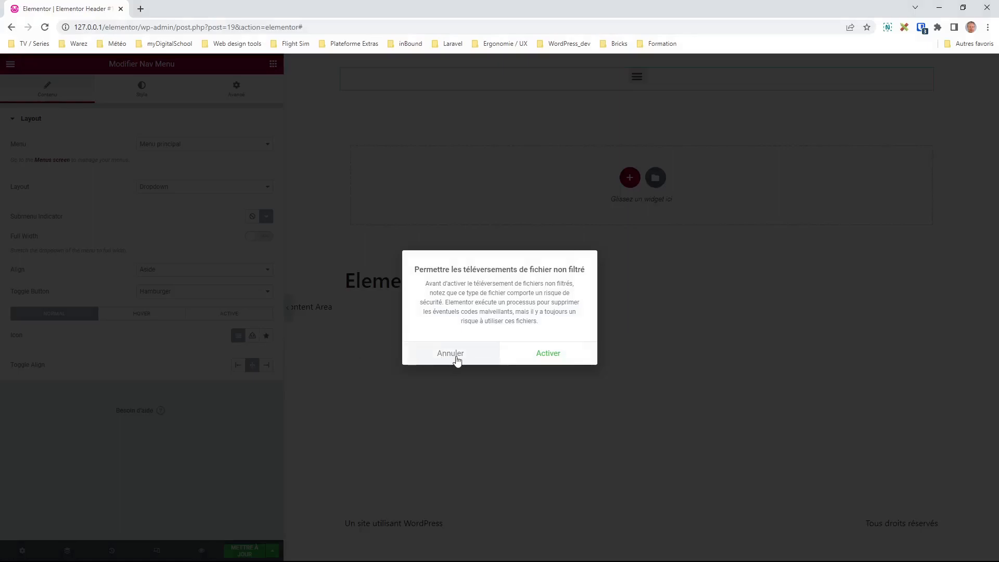
{"action": "left_click", "coordinate": [450, 354]}
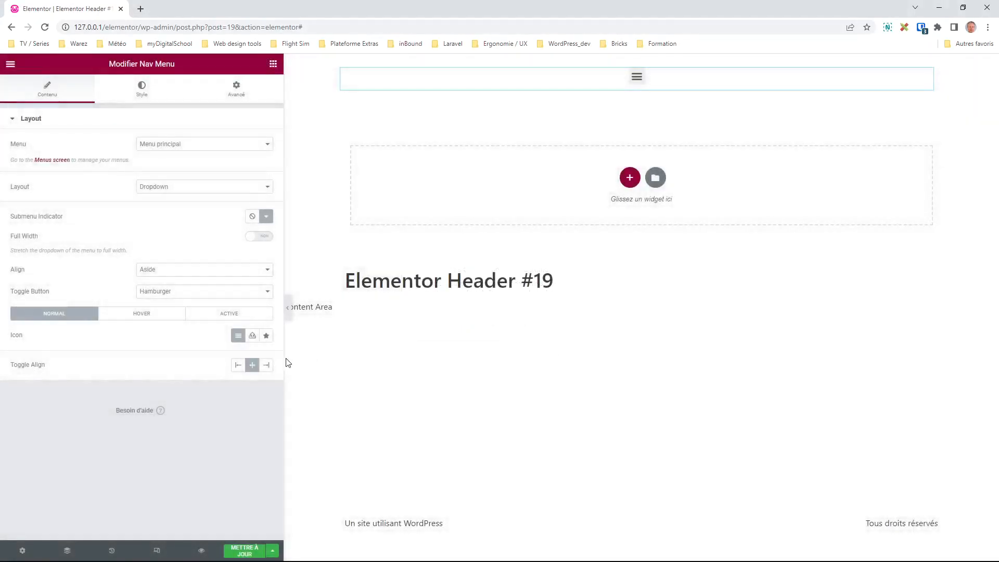
{"action": "left_click", "coordinate": [252, 337]}
{"action": "left_click", "coordinate": [459, 358]}
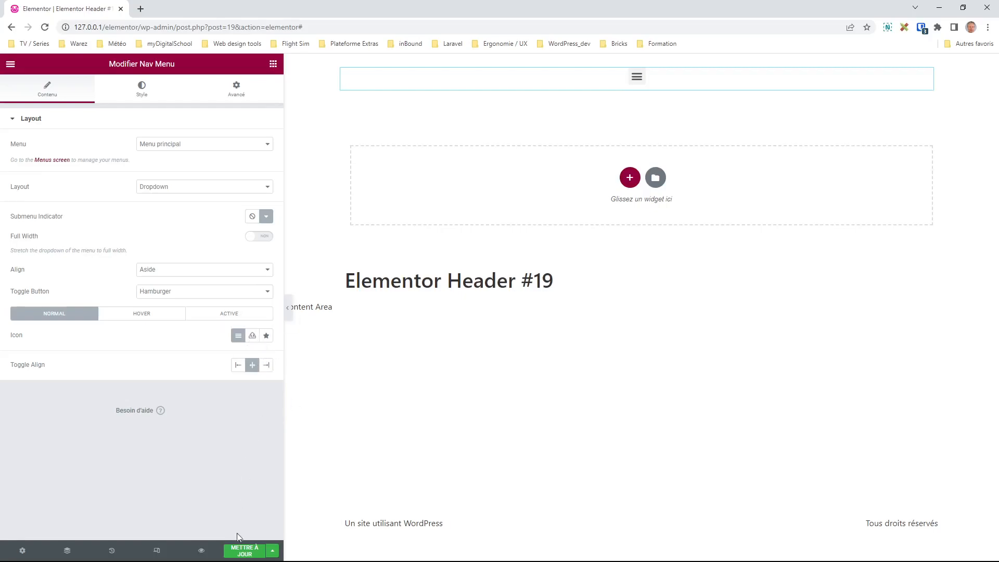
Update the header template and exit the Elementor editor to the WordPress admin.
{"action": "left_click", "coordinate": [252, 553]}
{"action": "left_click", "coordinate": [10, 64]}
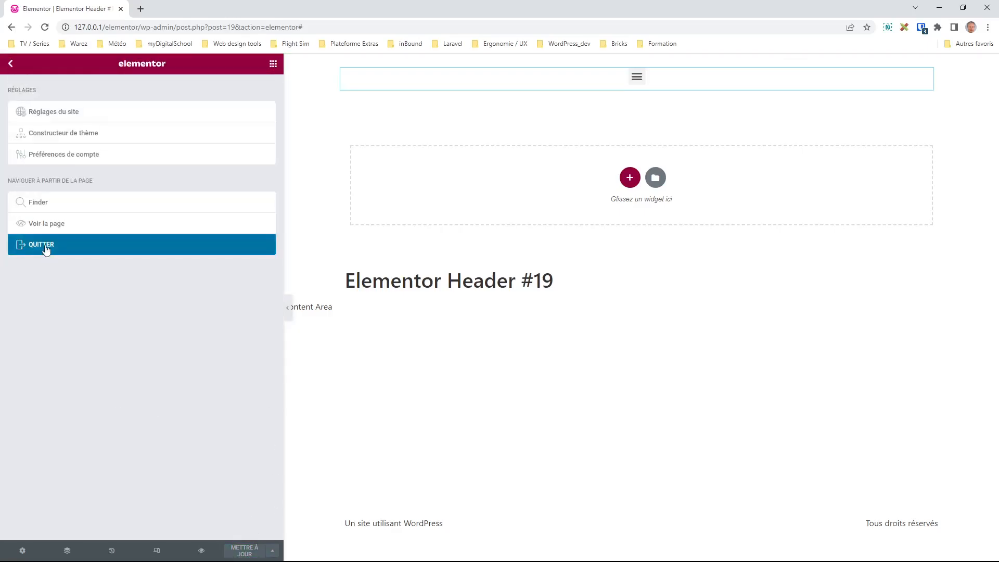
{"action": "left_click", "coordinate": [67, 256]}
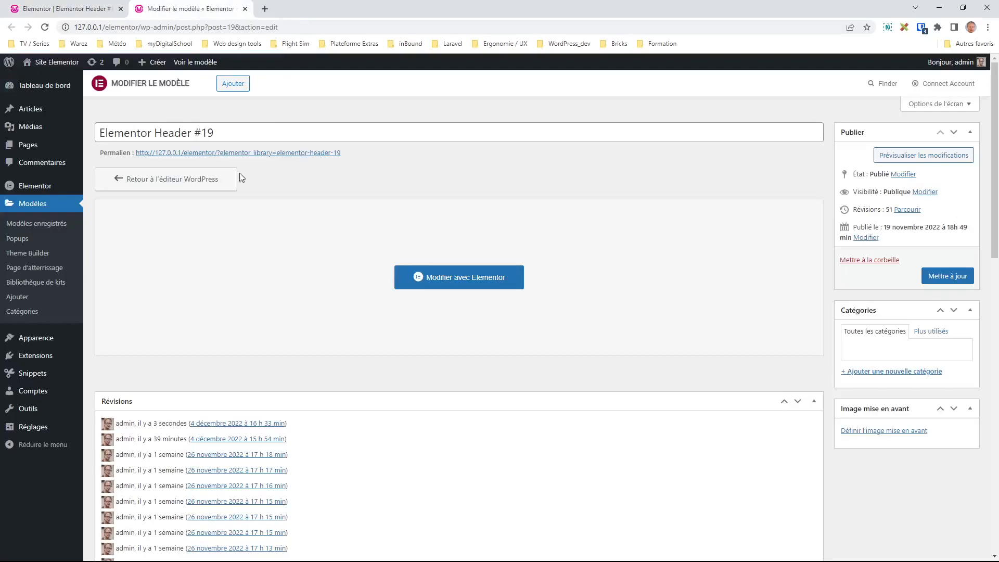
In Elementor's advanced settings, set "Permettre les téléversements de fichier non filtré" to Activer and save the changes.
{"action": "mouse_move", "coordinate": [41, 188]}
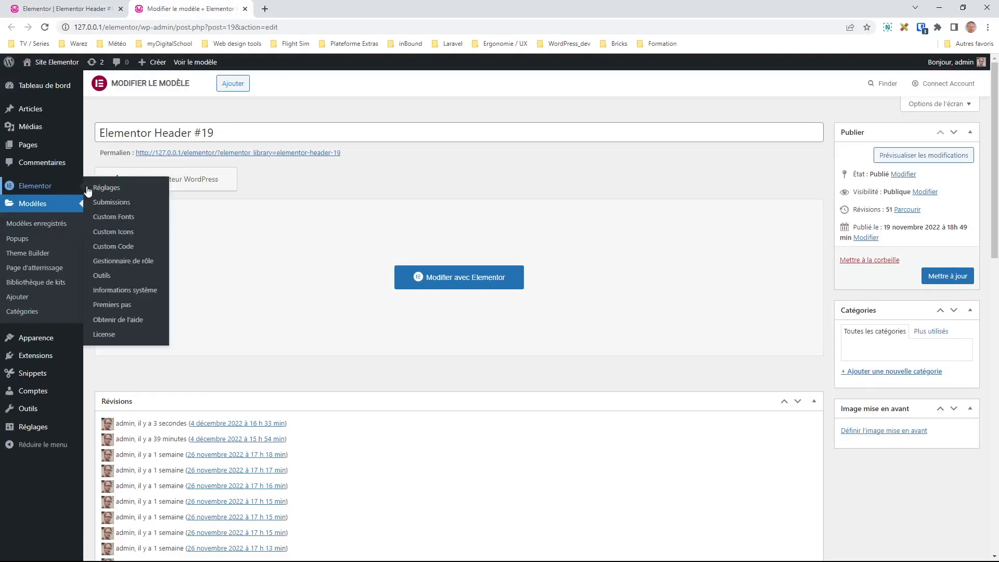
{"action": "left_click", "coordinate": [118, 190]}
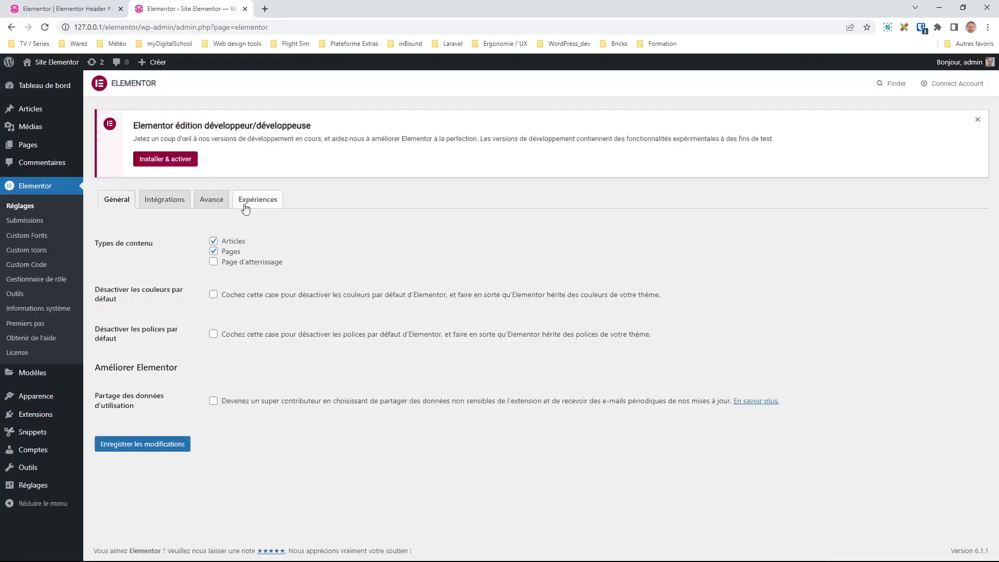
{"action": "left_click", "coordinate": [203, 203]}
{"action": "left_click", "coordinate": [203, 206]}
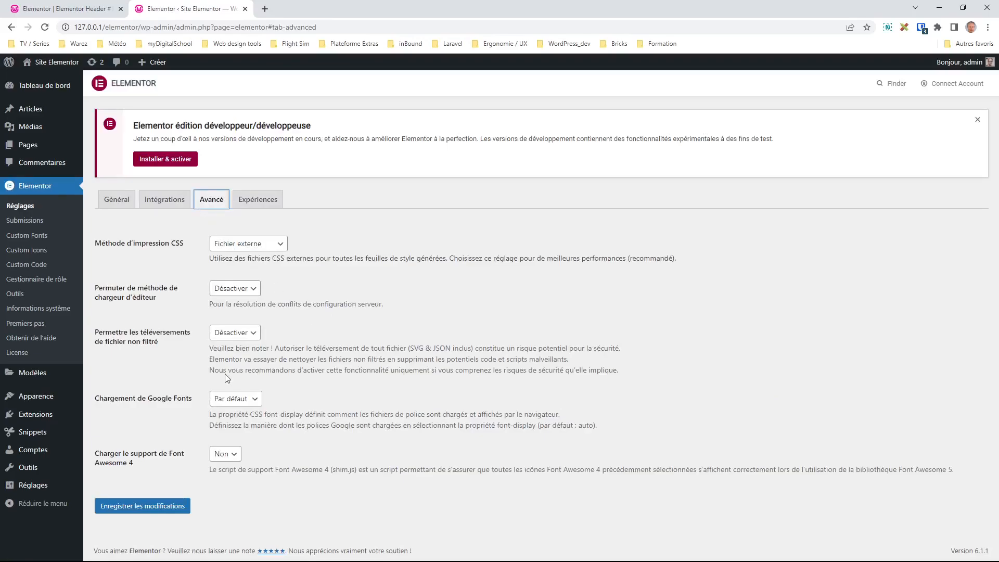
{"action": "left_click_drag", "start_coordinate": [166, 343], "coordinate": [99, 333]}
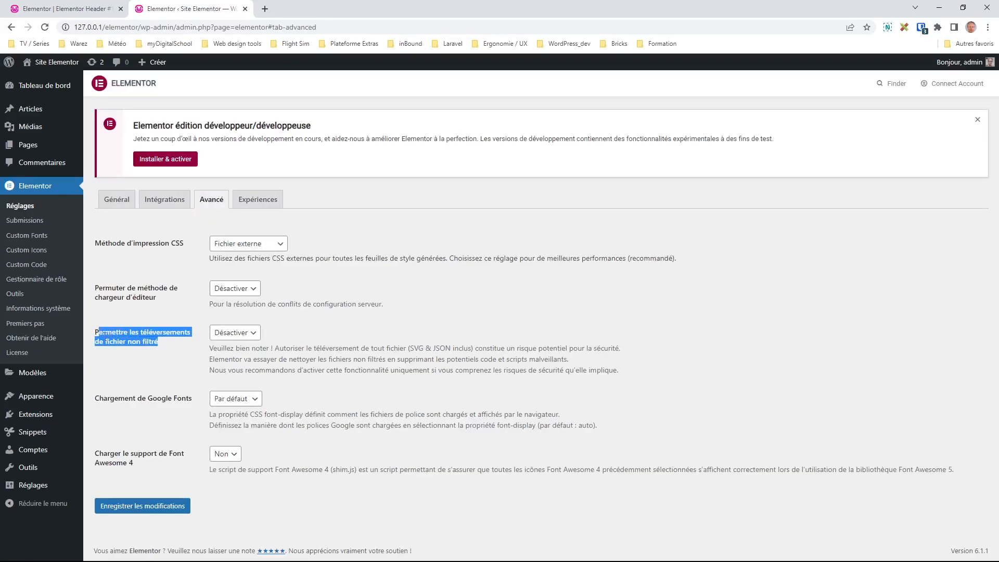
{"action": "left_click", "coordinate": [235, 335]}
{"action": "left_click", "coordinate": [236, 357]}
{"action": "left_click", "coordinate": [165, 508]}
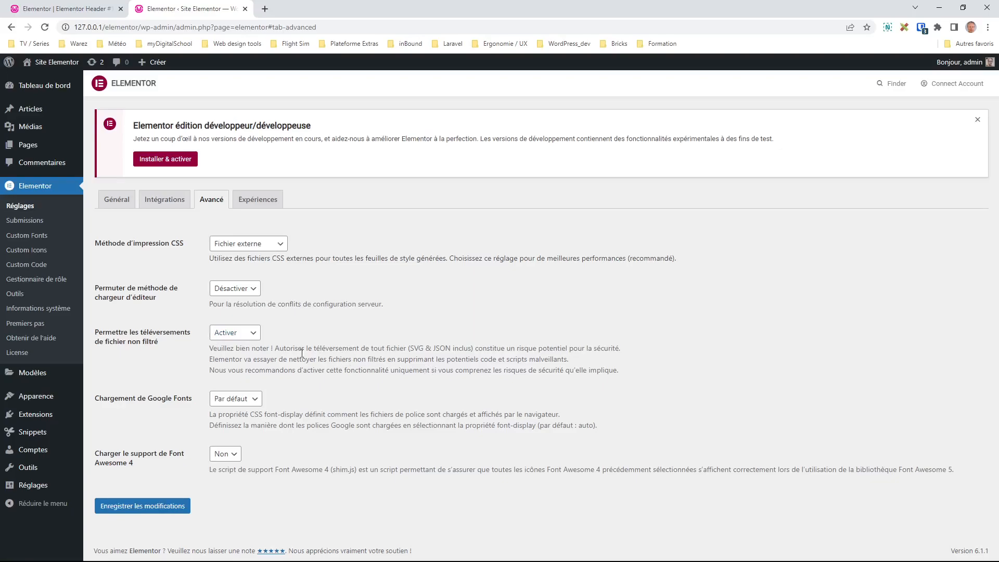
{"action": "left_click", "coordinate": [177, 506]}
Reopen Elementor Header #19 for editing from the Theme Builder and select its Nav Menu widget.
{"action": "mouse_move", "coordinate": [40, 379]}
{"action": "left_click", "coordinate": [115, 408]}
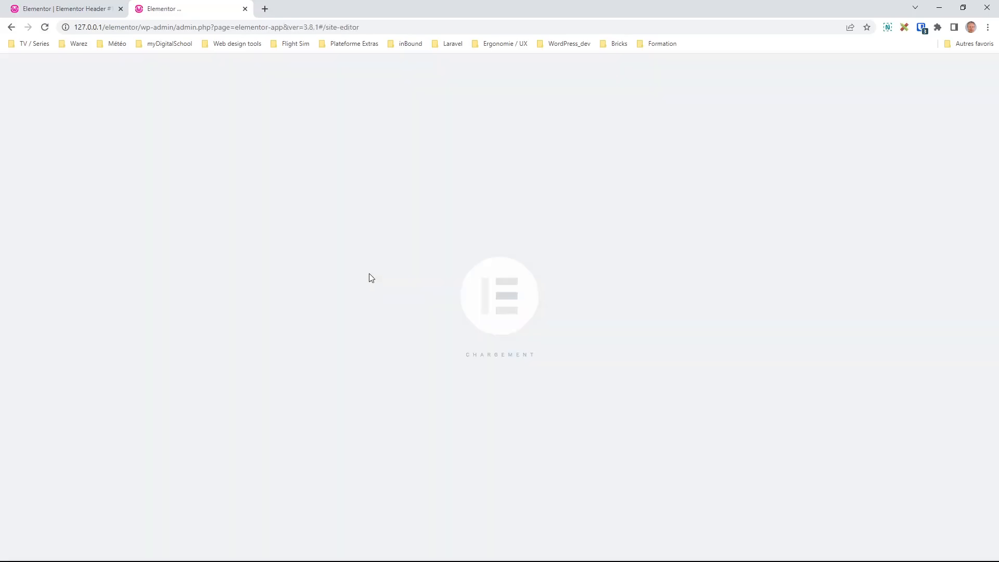
{"action": "left_click", "coordinate": [248, 222]}
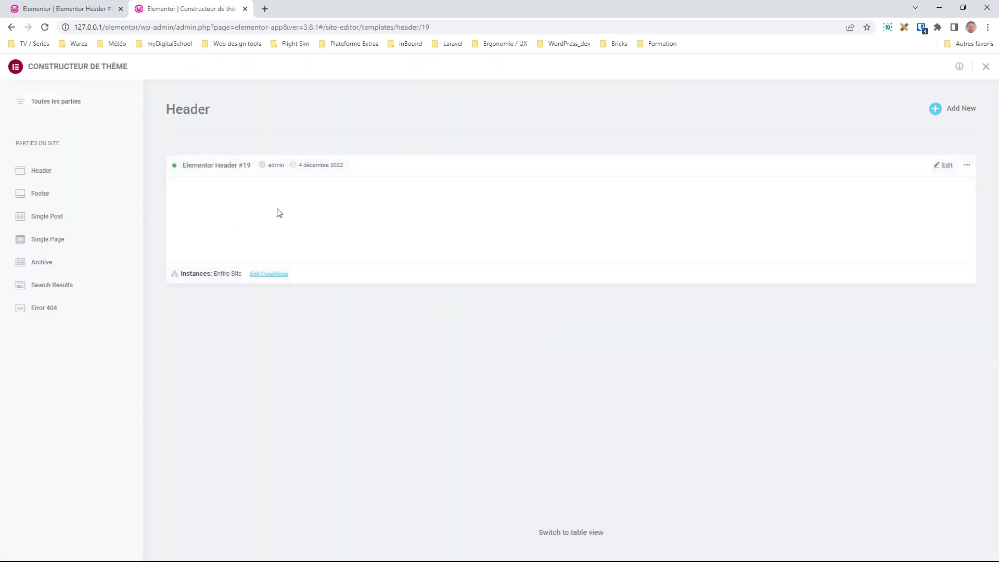
{"action": "left_click", "coordinate": [944, 166]}
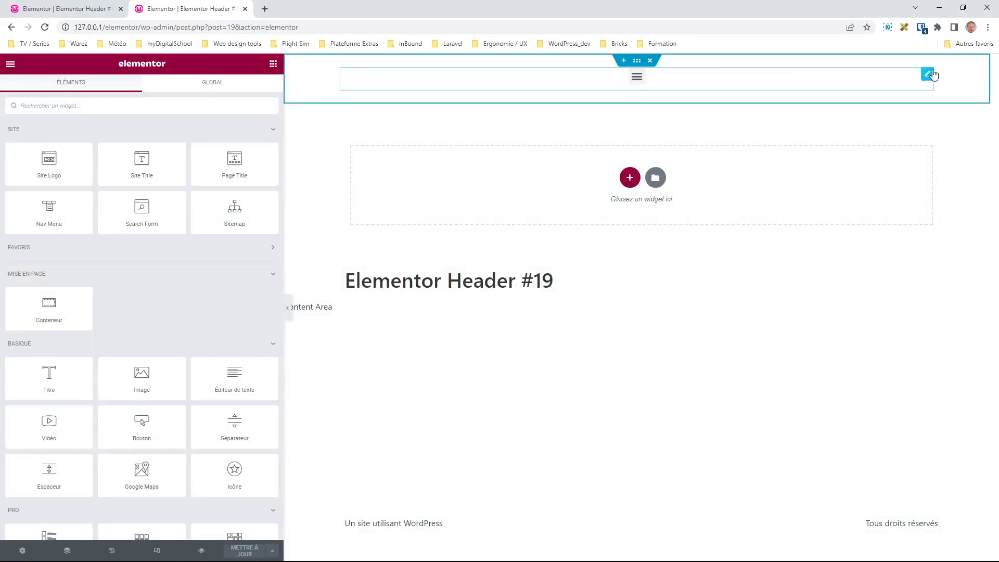
{"action": "left_click", "coordinate": [925, 77]}
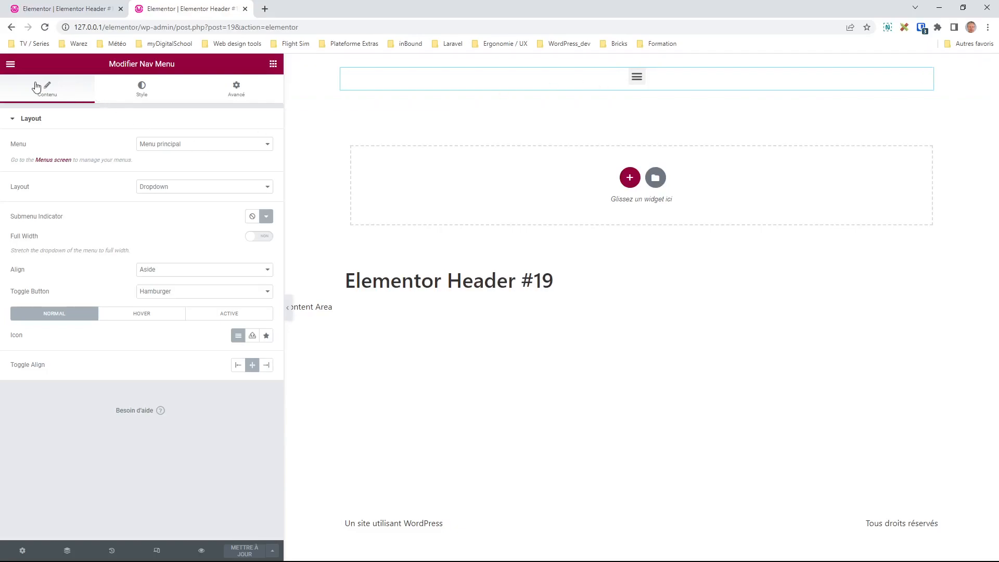
Open the SVG media upload for the toggle button's normal icon, browse for a file, and close it without inserting anything.
{"action": "left_click", "coordinate": [252, 336]}
{"action": "left_click", "coordinate": [56, 110]}
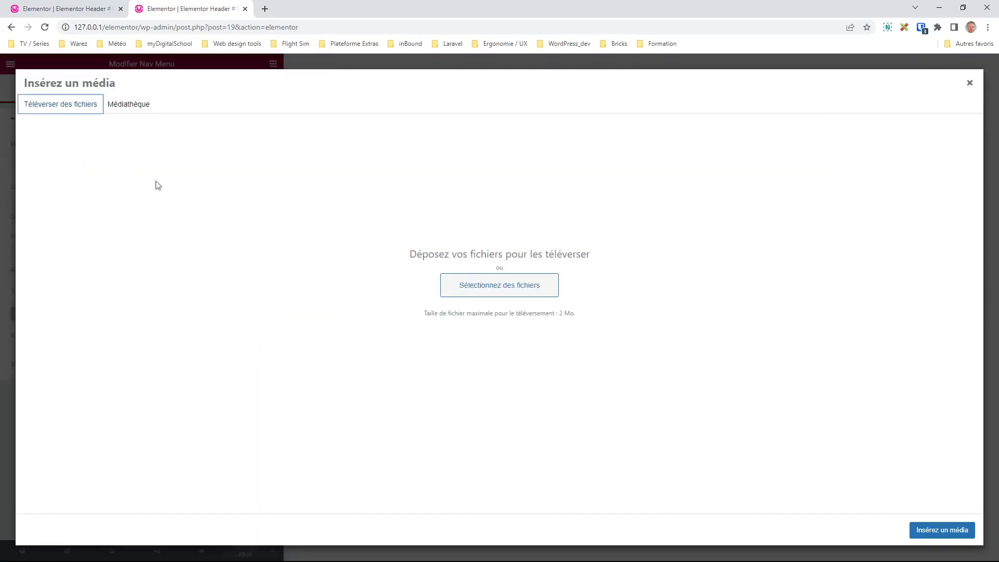
{"action": "left_click", "coordinate": [483, 294]}
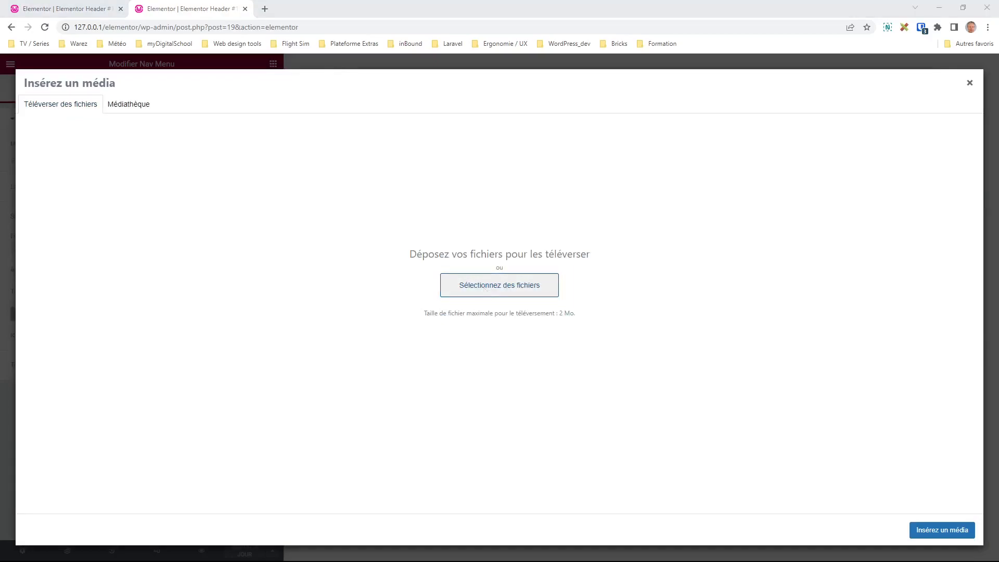
{"action": "left_click", "coordinate": [748, 437]}
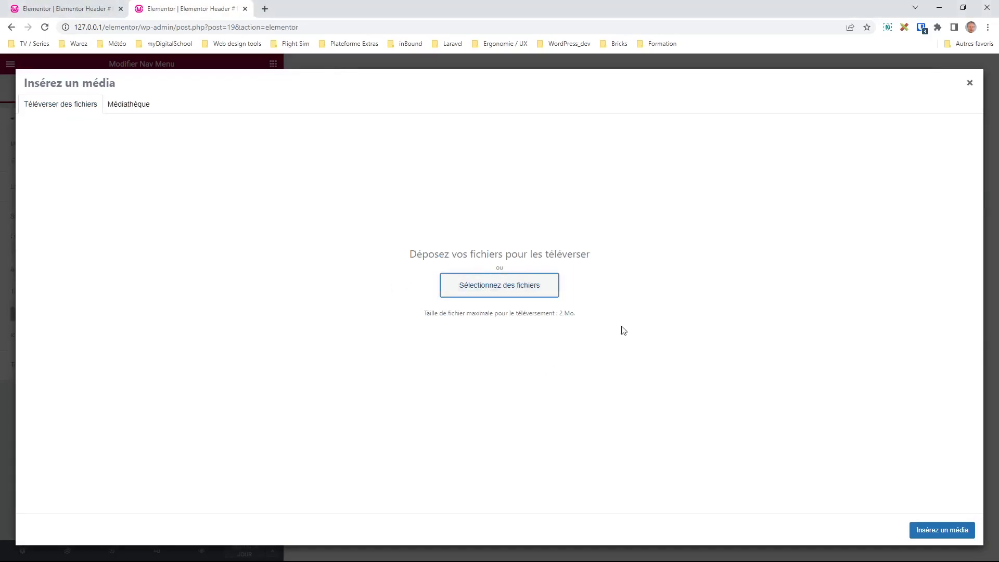
{"action": "left_click", "coordinate": [968, 83]}
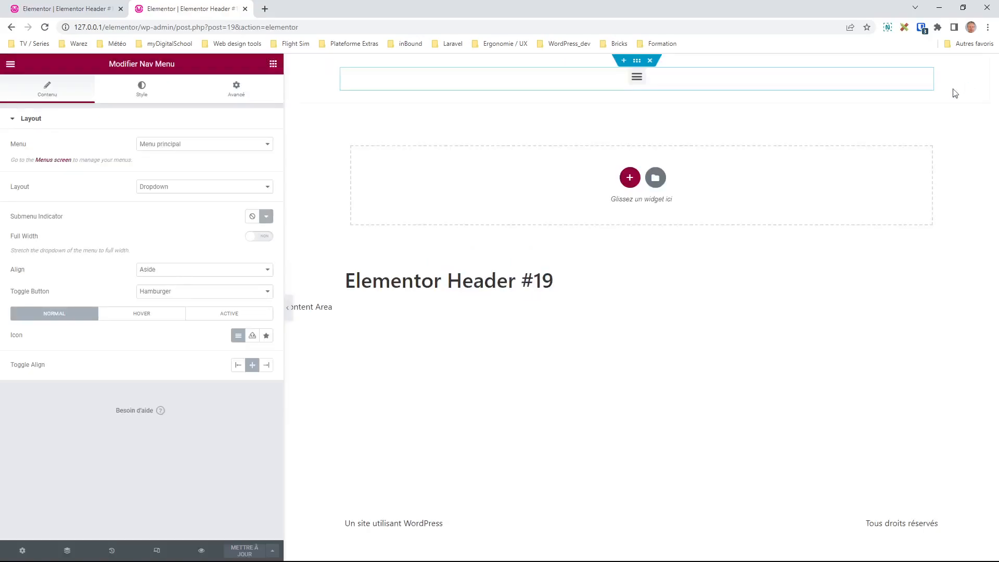
Browse all icons in the icon library for the toggle button's normal icon and close it without inserting one.
{"action": "left_click", "coordinate": [265, 338]}
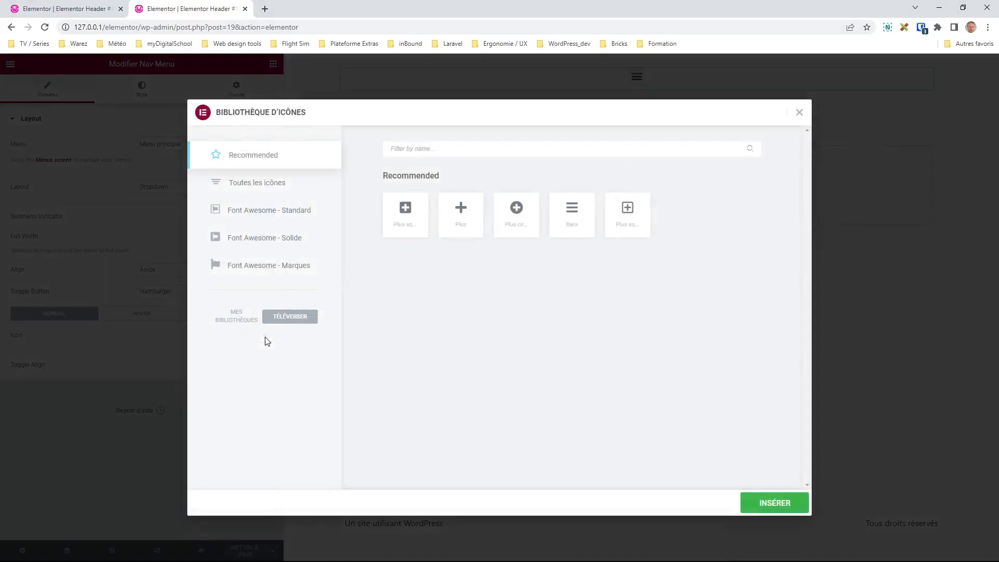
{"action": "left_click", "coordinate": [264, 186]}
{"action": "scroll", "coordinate": [561, 289], "scroll_direction": "down", "scroll_amount": 2}
{"action": "scroll", "coordinate": [561, 291], "scroll_direction": "down", "scroll_amount": 6}
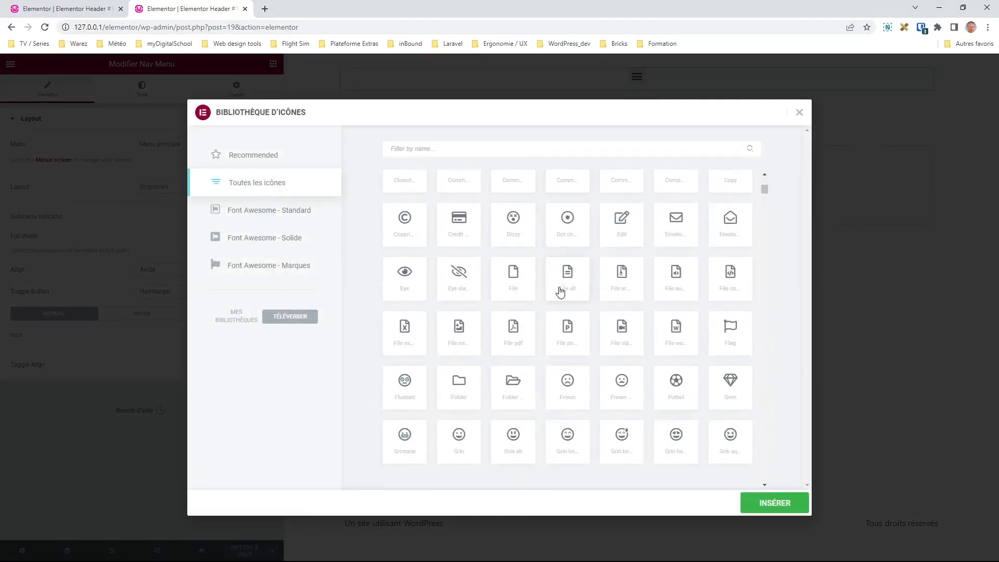
{"action": "scroll", "coordinate": [561, 291], "scroll_direction": "down", "scroll_amount": 3}
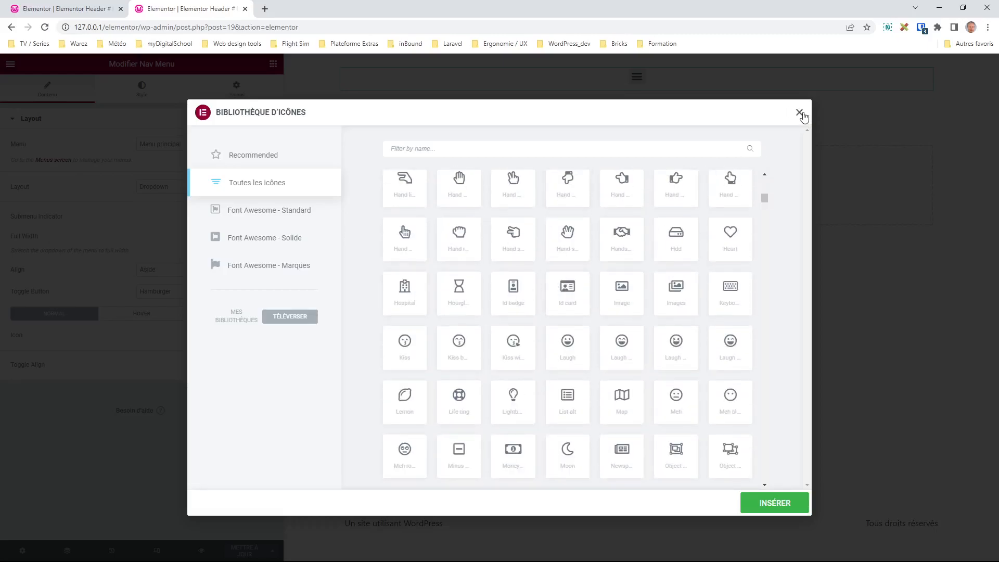
{"action": "left_click", "coordinate": [799, 113]}
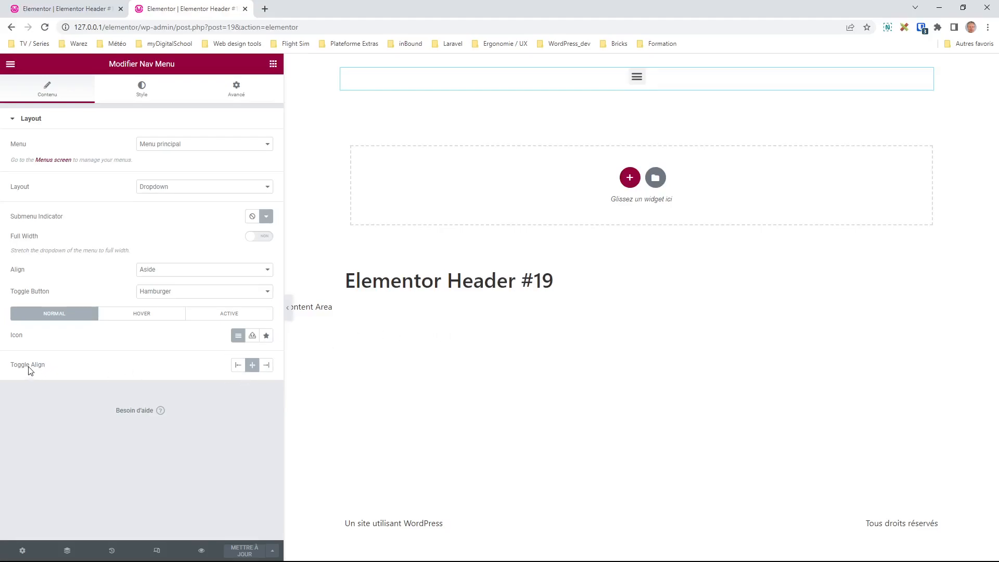
Try the right and left toggle alignments and set the toggle button back to center.
{"action": "left_click", "coordinate": [266, 365]}
{"action": "left_click", "coordinate": [251, 367]}
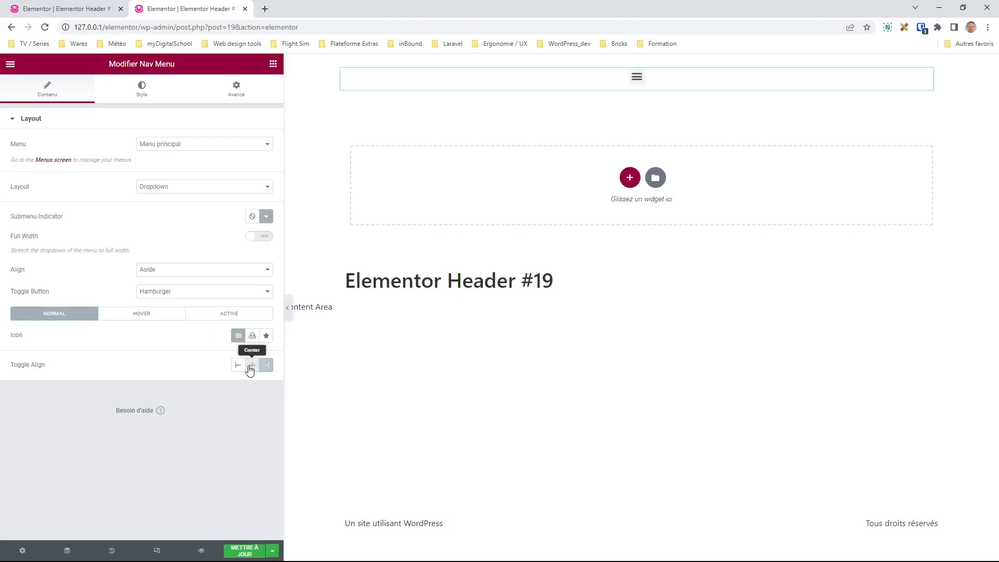
{"action": "left_click", "coordinate": [238, 365]}
{"action": "left_click", "coordinate": [251, 365]}
Set the Nav Menu toggle button's size to 42 in its style settings.
{"action": "left_click", "coordinate": [146, 96]}
{"action": "scroll", "coordinate": [130, 416], "scroll_direction": "down", "scroll_amount": 1}
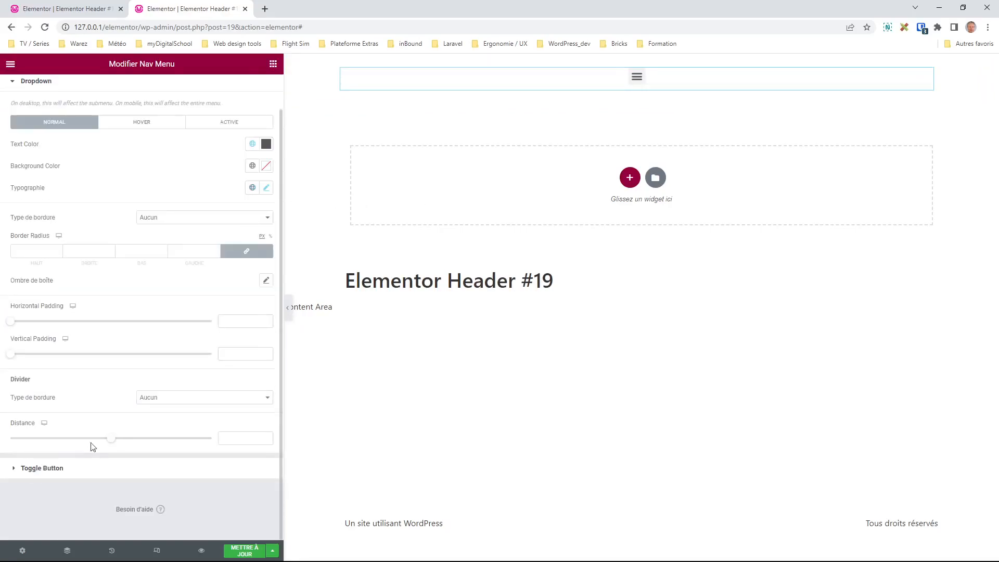
{"action": "left_click", "coordinate": [29, 468]}
{"action": "left_click_drag", "start_coordinate": [11, 260], "coordinate": [76, 261]}
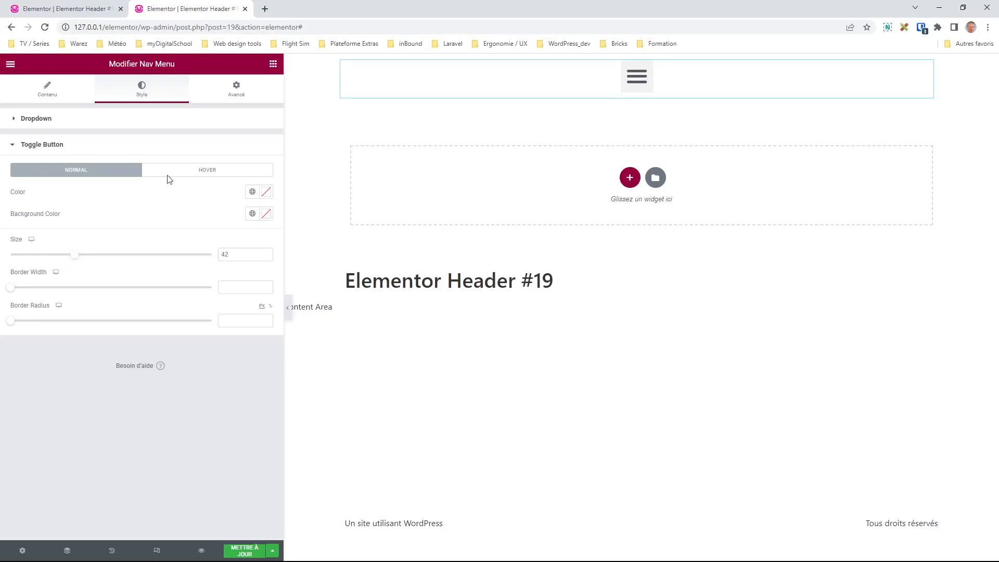
Examine the Nav Menu widget's advanced layout settings and the other advanced option sections.
{"action": "left_click", "coordinate": [235, 90]}
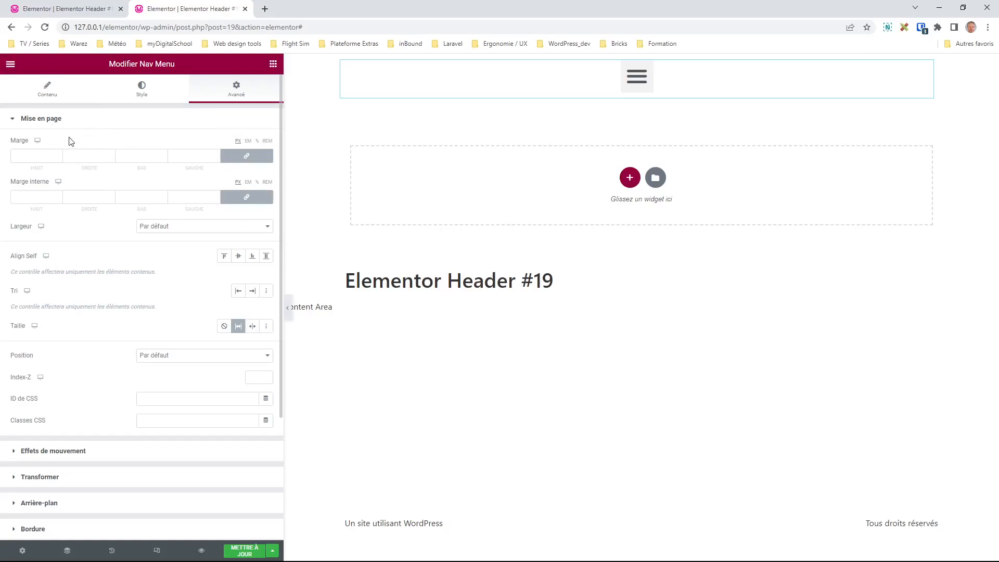
{"action": "scroll", "coordinate": [135, 262], "scroll_direction": "down", "scroll_amount": 3}
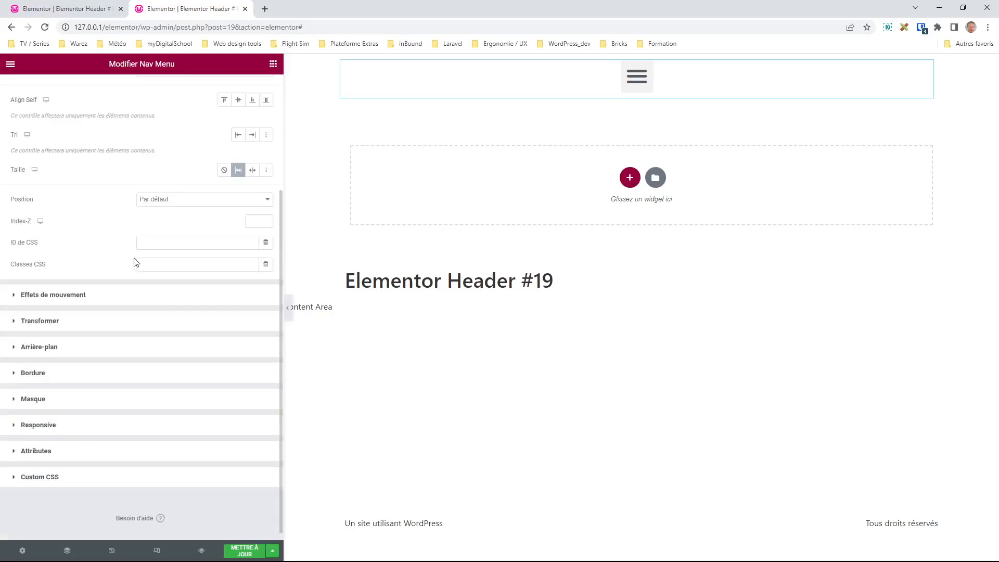
{"action": "scroll", "coordinate": [136, 263], "scroll_direction": "up", "scroll_amount": 2}
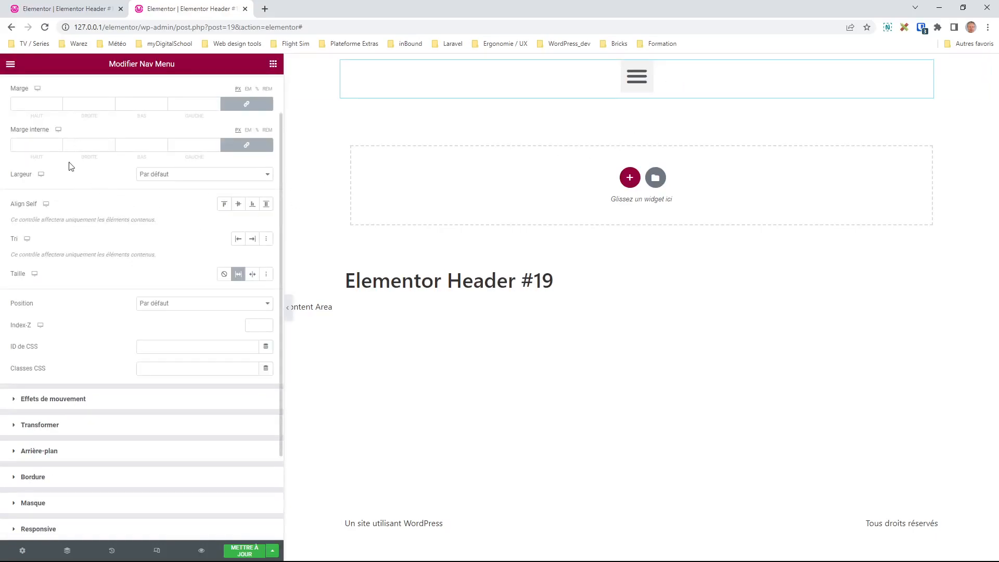
{"action": "scroll", "coordinate": [73, 164], "scroll_direction": "up", "scroll_amount": 1}
{"action": "scroll", "coordinate": [115, 208], "scroll_direction": "down", "scroll_amount": 3}
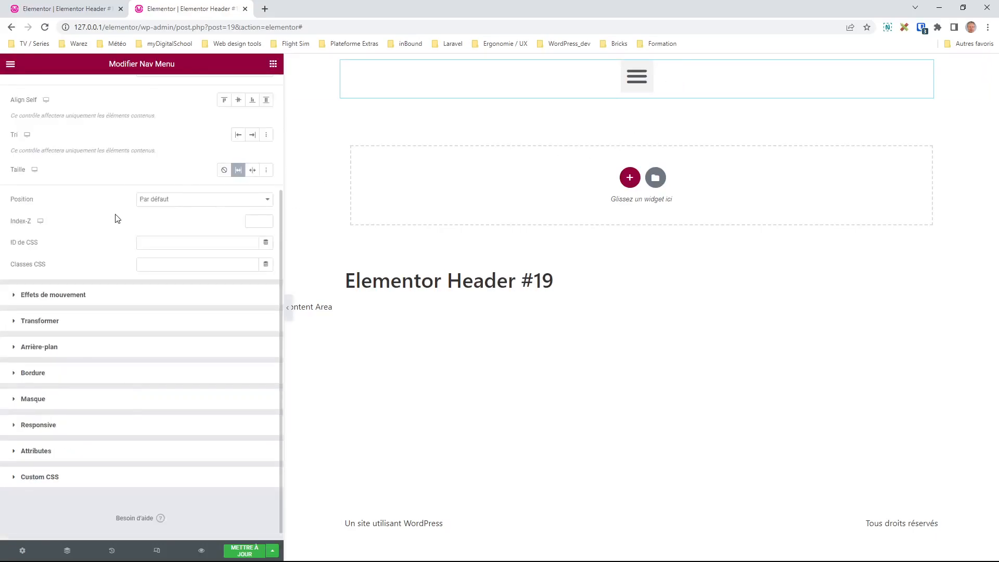
{"action": "scroll", "coordinate": [191, 198], "scroll_direction": "up", "scroll_amount": 3}
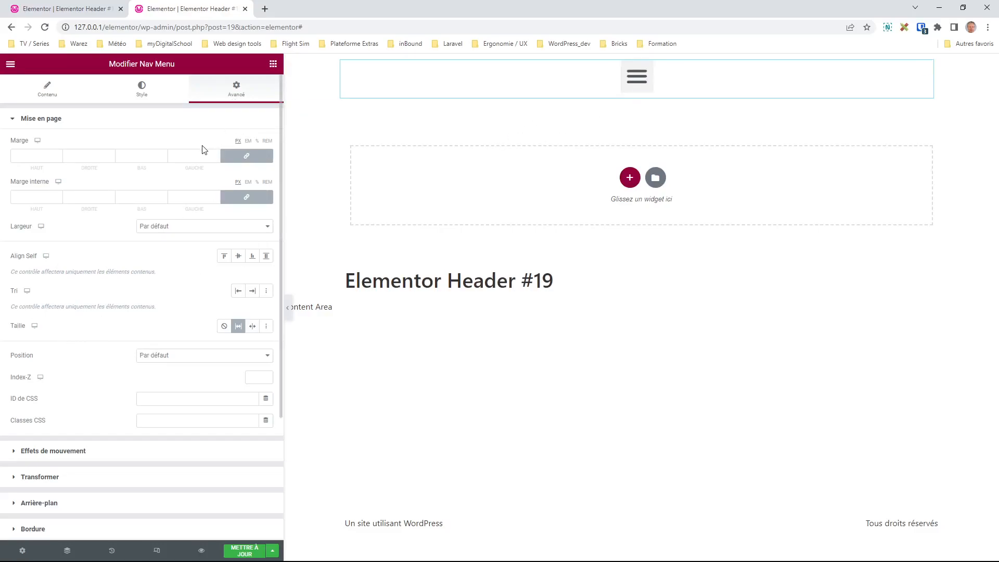
{"action": "scroll", "coordinate": [188, 199], "scroll_direction": "down", "scroll_amount": 2}
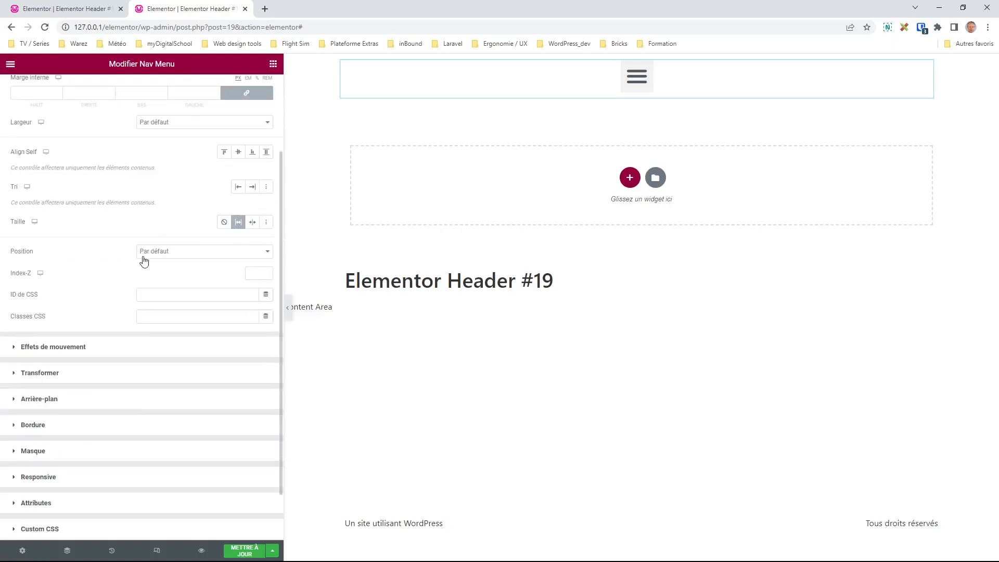
Start an empty "selector { }" rule in the Nav Menu widget's custom CSS.
{"action": "left_click", "coordinate": [41, 532]}
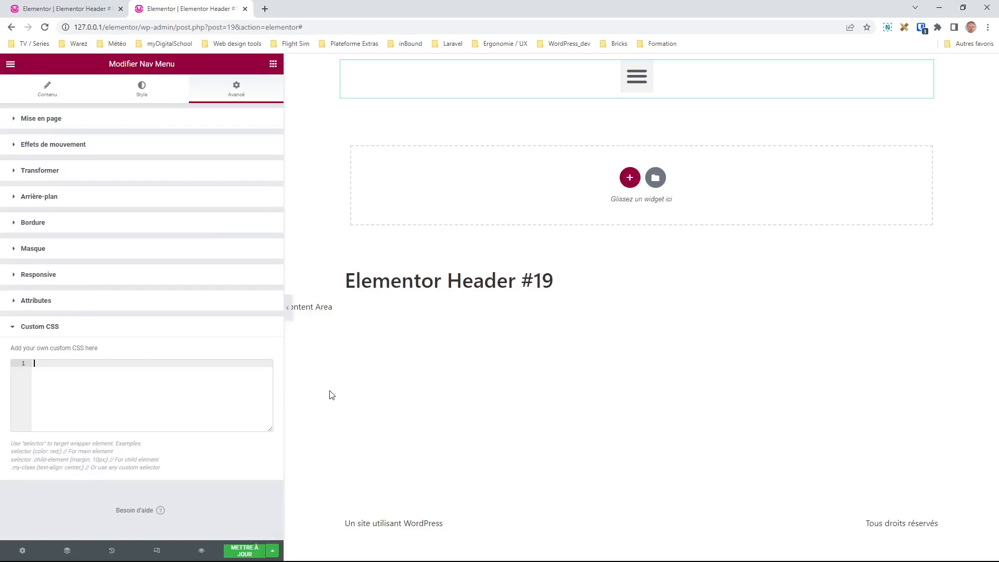
{"action": "type", "text": "selector"}
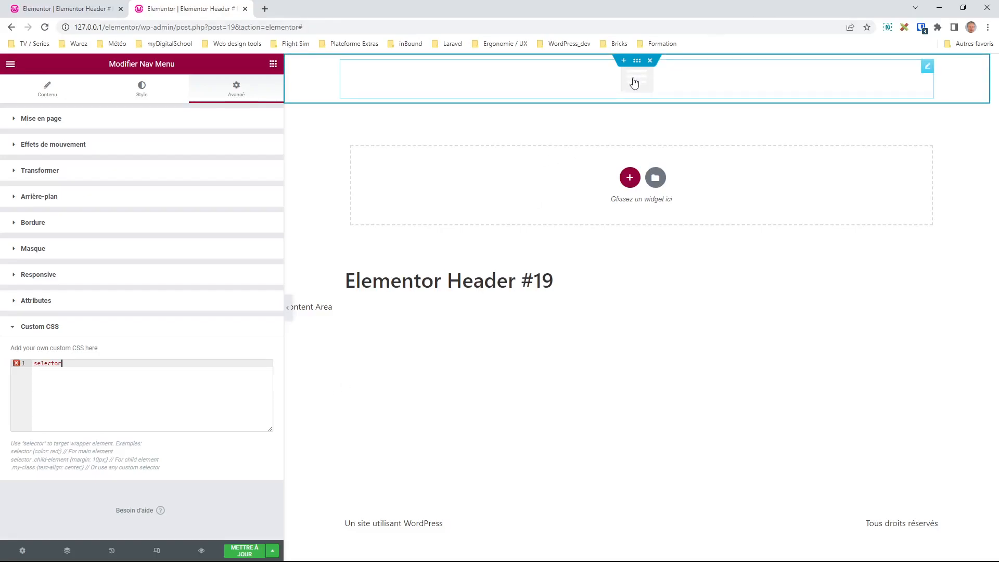
{"action": "type", "text": "{"}
{"action": "key", "text": "Return"}
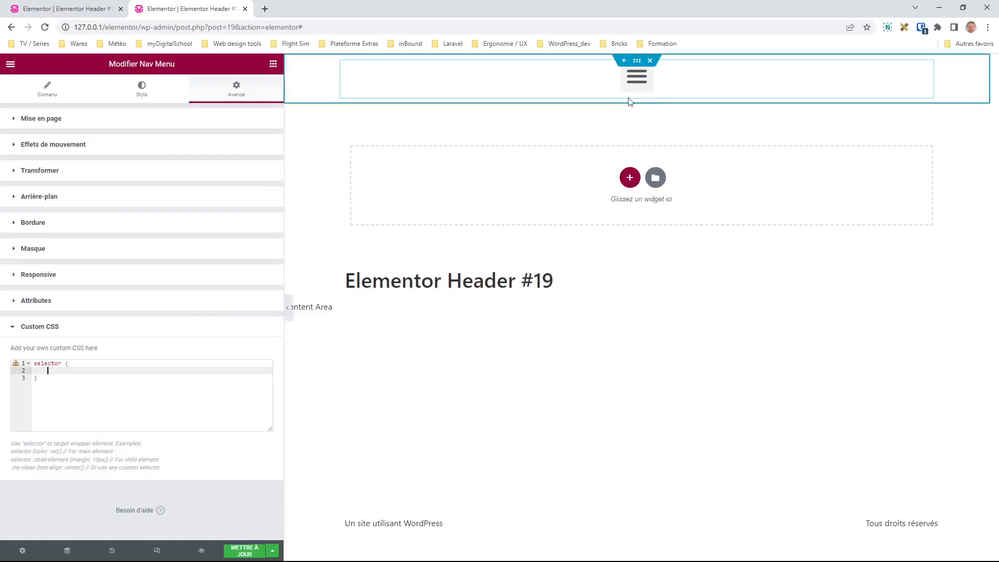
Set the toggle button's normal background color to the light blue global color.
{"action": "left_click", "coordinate": [145, 95]}
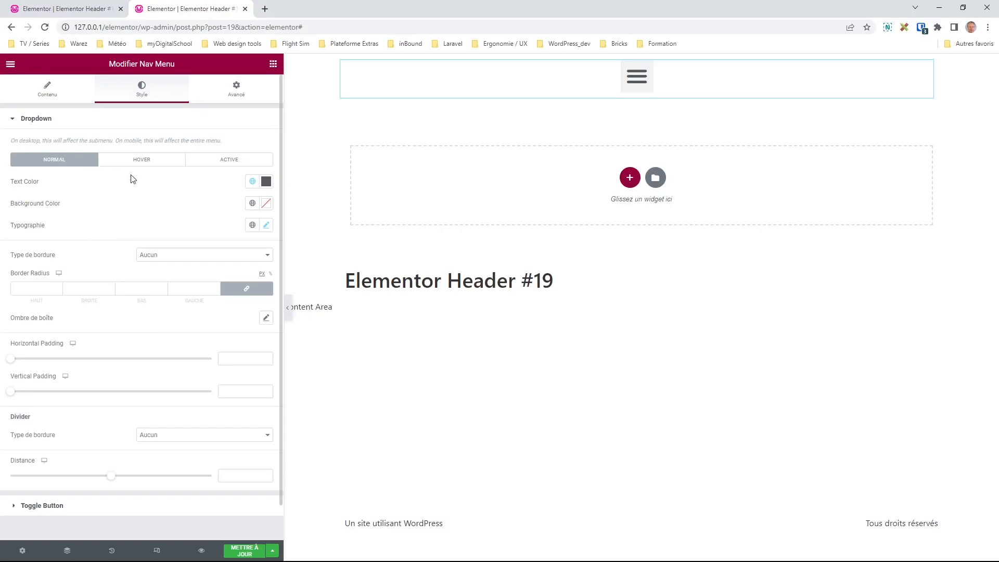
{"action": "left_click", "coordinate": [52, 504]}
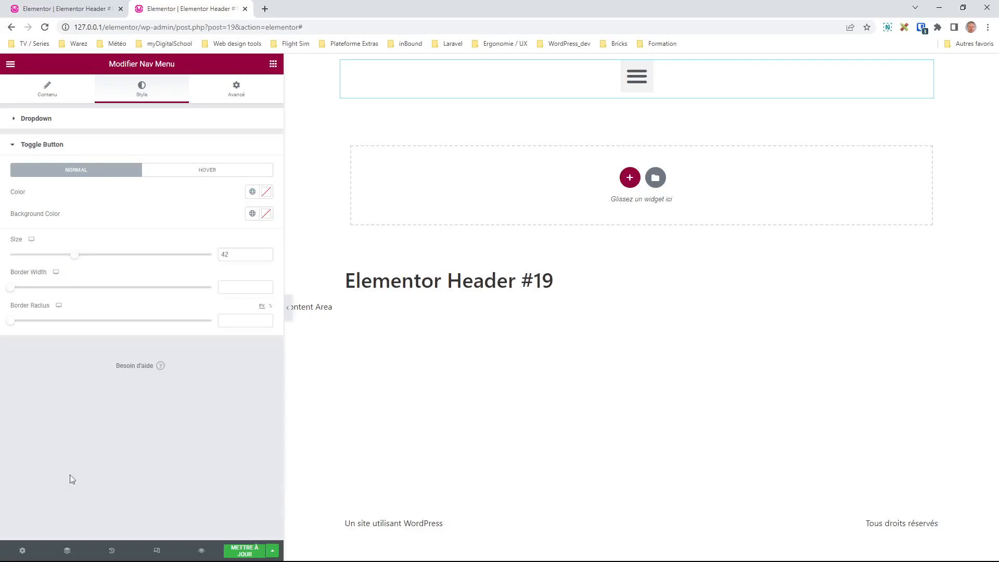
{"action": "left_click", "coordinate": [252, 214]}
{"action": "left_click", "coordinate": [153, 262]}
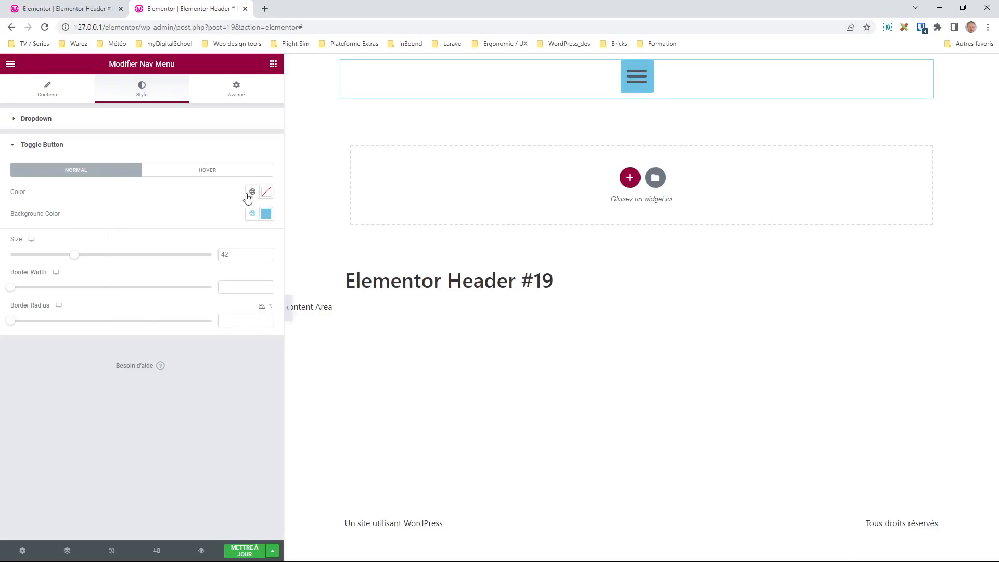
Return to the empty rule in the Nav Menu's custom CSS and update the header template.
{"action": "left_click", "coordinate": [237, 91]}
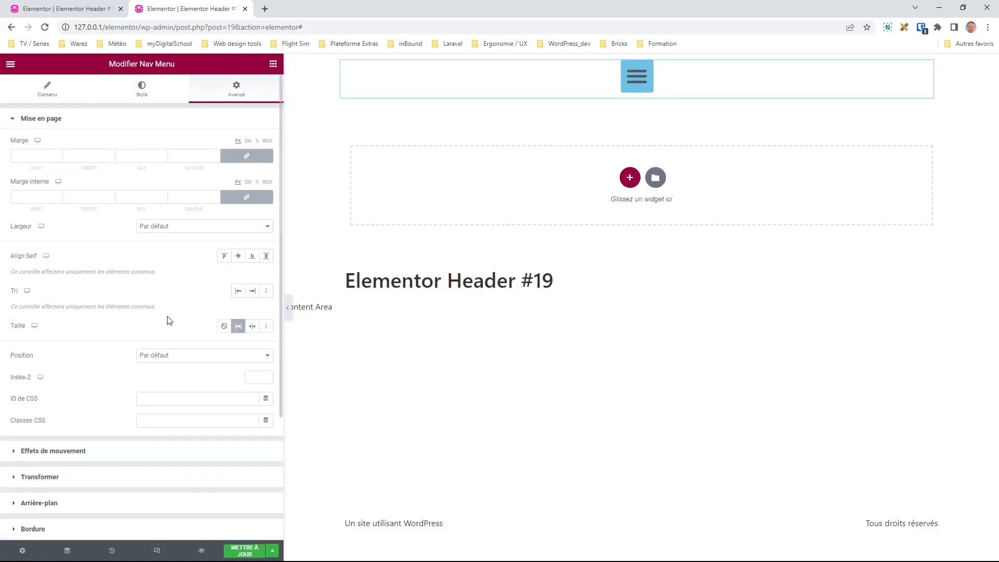
{"action": "scroll", "coordinate": [152, 330], "scroll_direction": "down", "scroll_amount": 3}
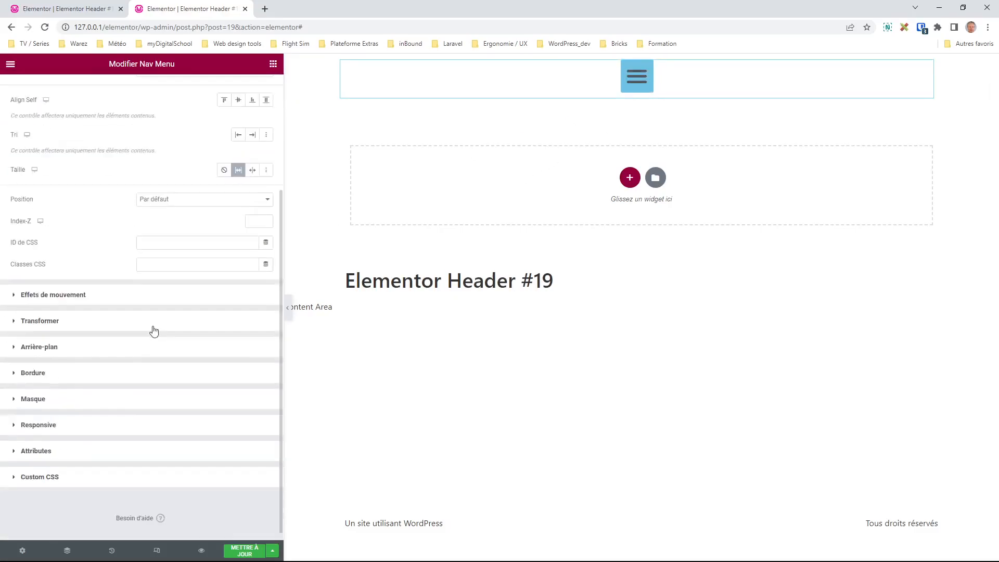
{"action": "left_click", "coordinate": [41, 470]}
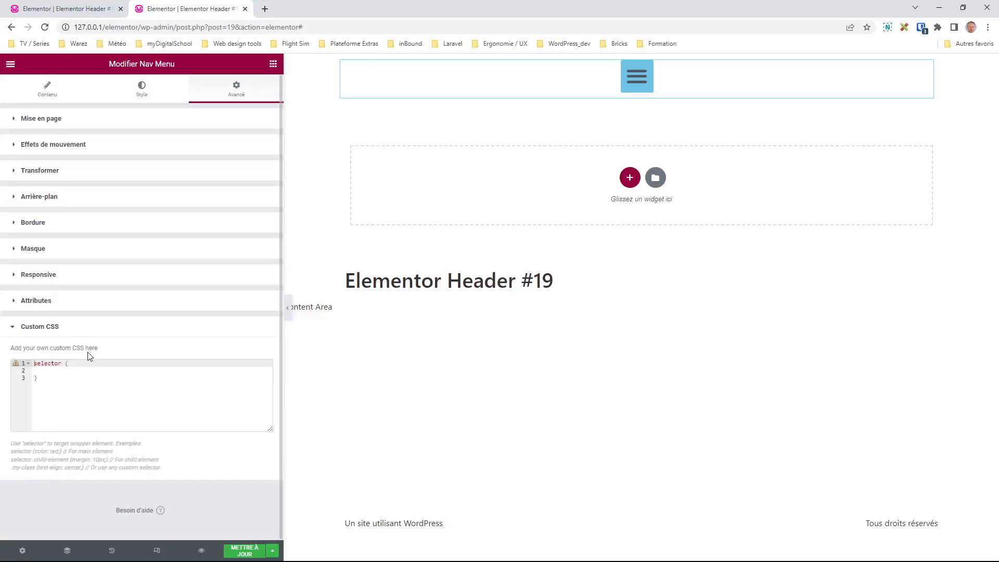
{"action": "left_click", "coordinate": [77, 372]}
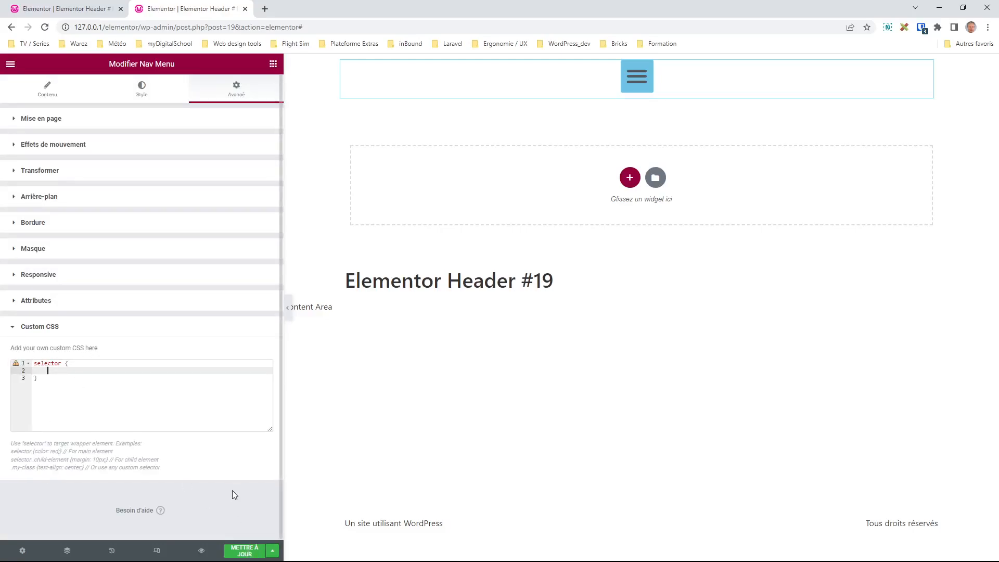
{"action": "left_click", "coordinate": [248, 552]}
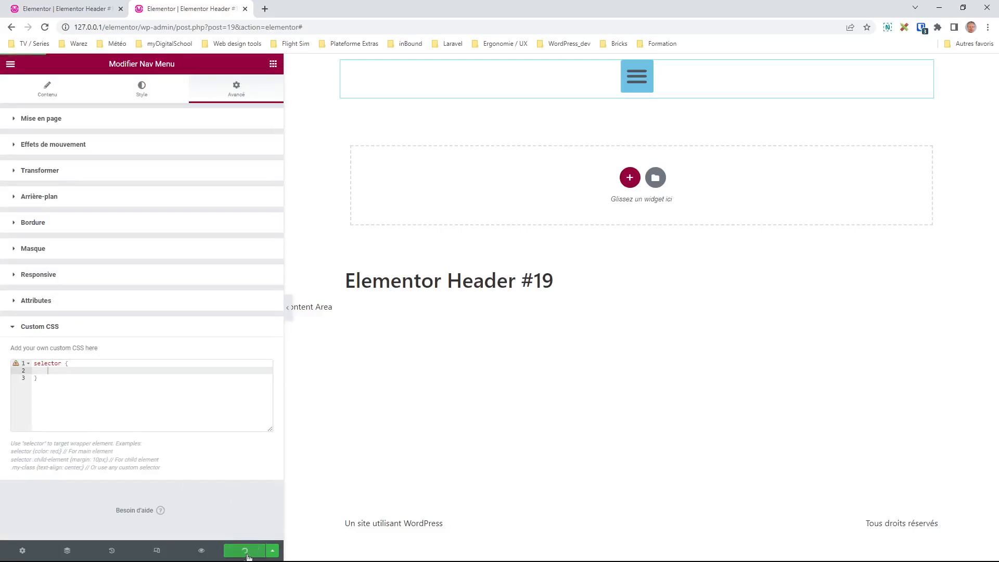
Preview the header in the browser, inspect the toggle button's HTML and select its class name "elementor-menu-toggle".
{"action": "left_click", "coordinate": [201, 552]}
{"action": "left_click", "coordinate": [221, 520]}
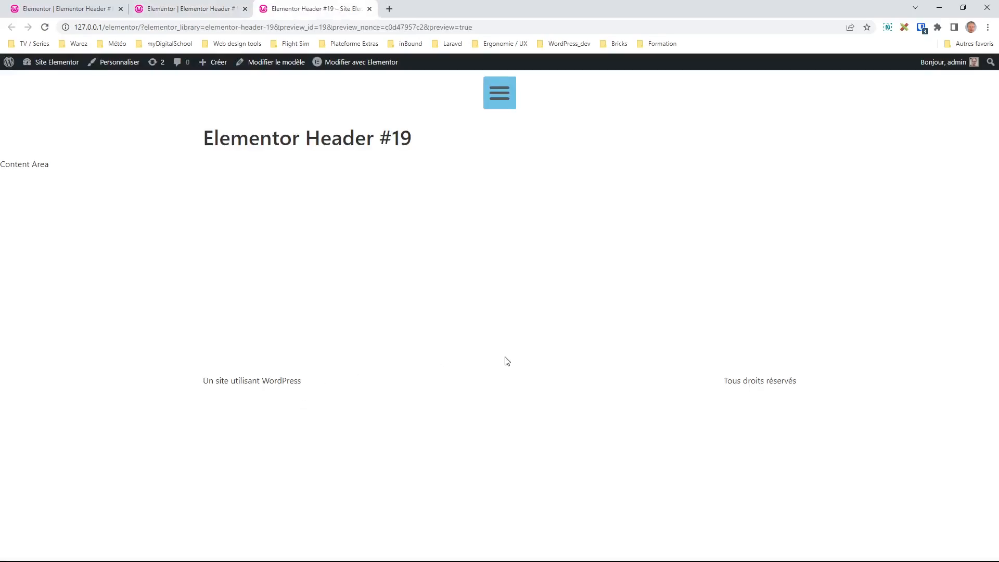
{"action": "key", "text": "F12"}
{"action": "left_click", "coordinate": [8, 393]}
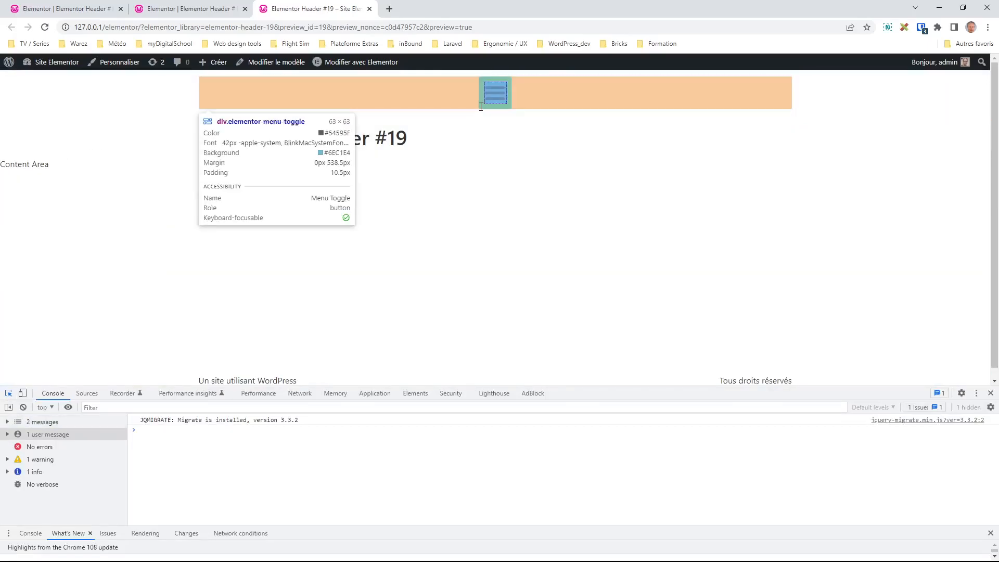
{"action": "left_click", "coordinate": [481, 107]}
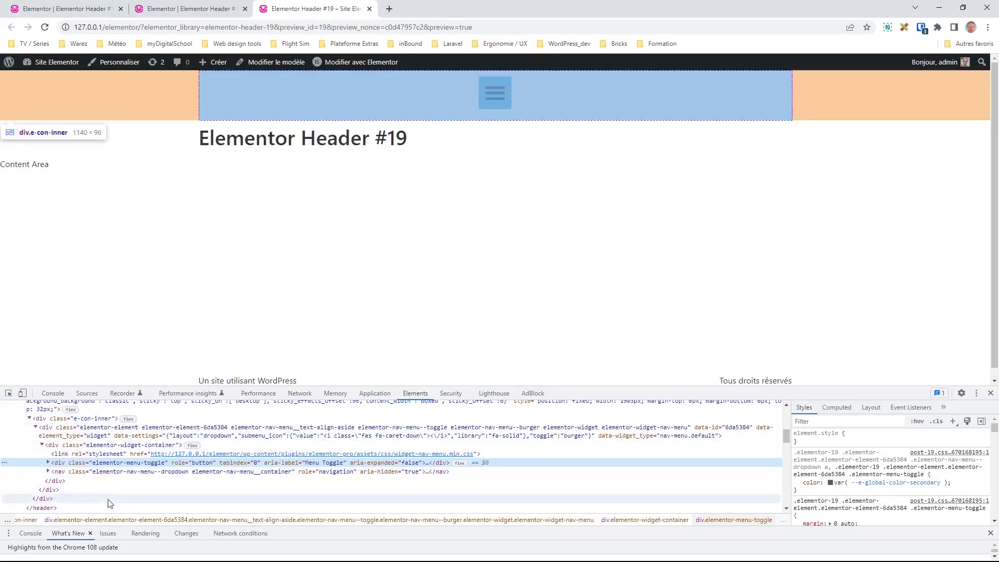
{"action": "double_click", "coordinate": [137, 464]}
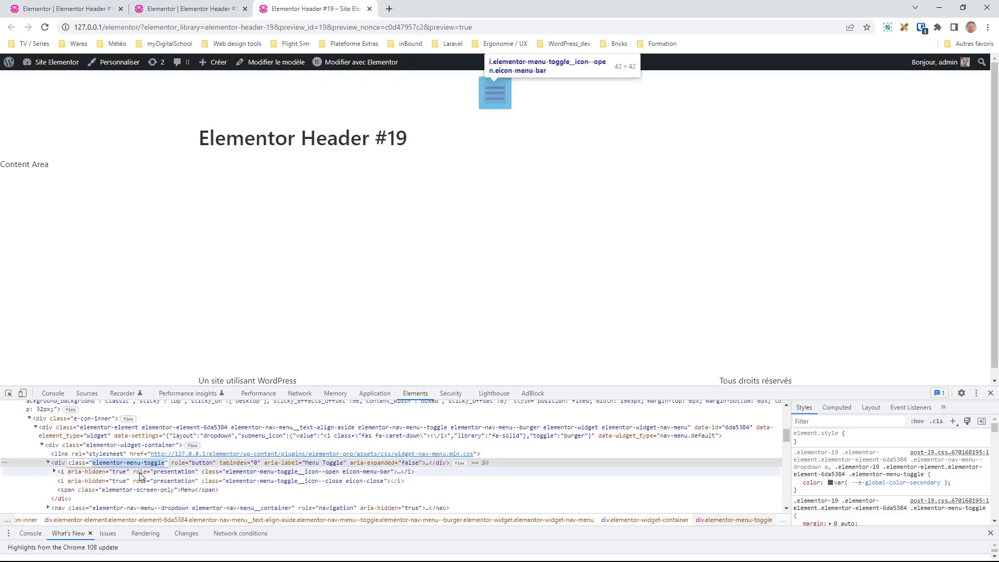
Back in the editor, complete the custom CSS as "selector .elementor-menu-toggle" with "background-color: red !important;".
{"action": "left_click", "coordinate": [201, 13]}
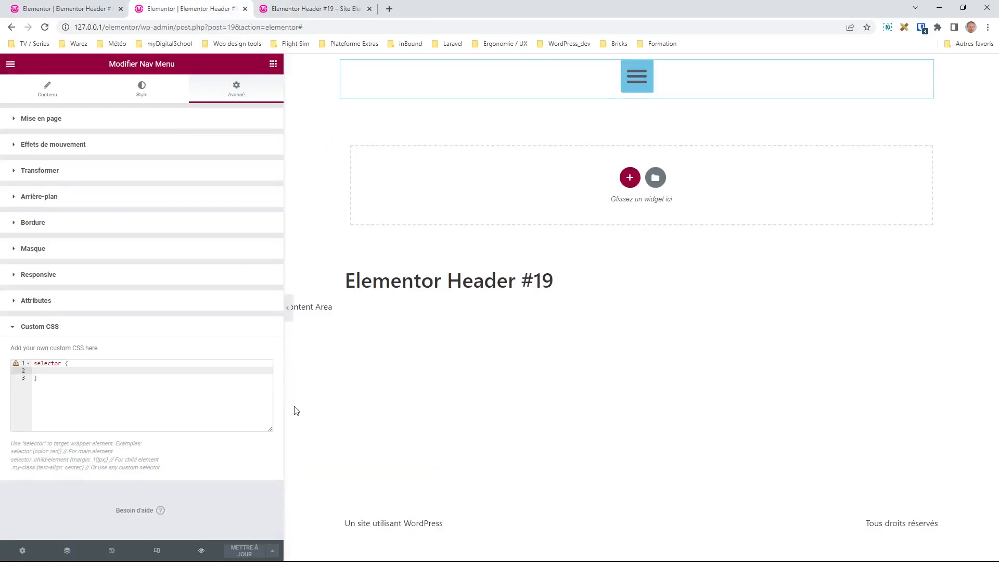
{"action": "key", "text": "Up"}
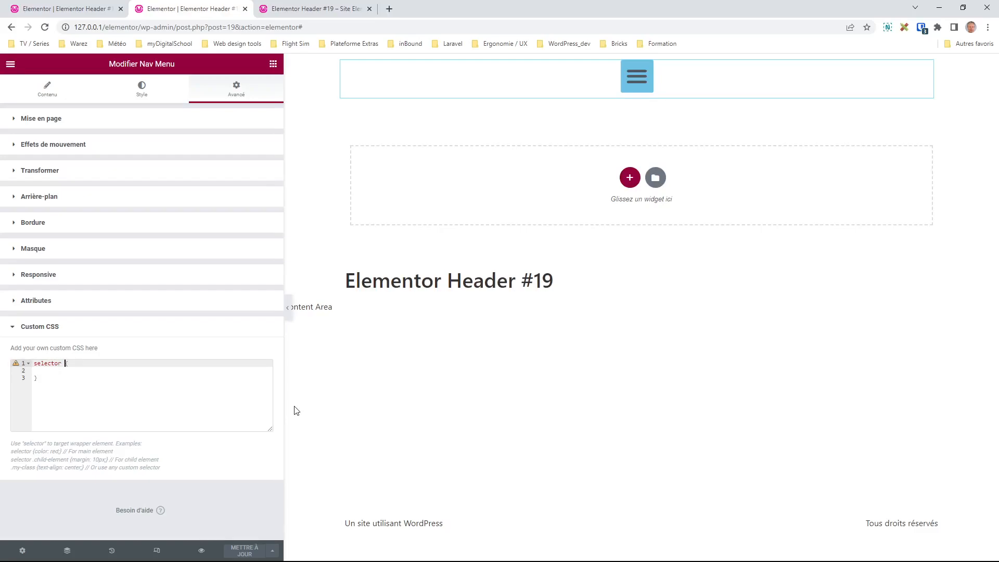
{"action": "key", "text": "BackSpace"}
{"action": "type", "text": ".elementor-menu-toggle"}
{"action": "key", "text": "Down"}
{"action": "type", "text": "bac"}
{"action": "key", "text": "Down"}
{"action": "key", "text": "Return"}
{"action": "type", "text": "red"}
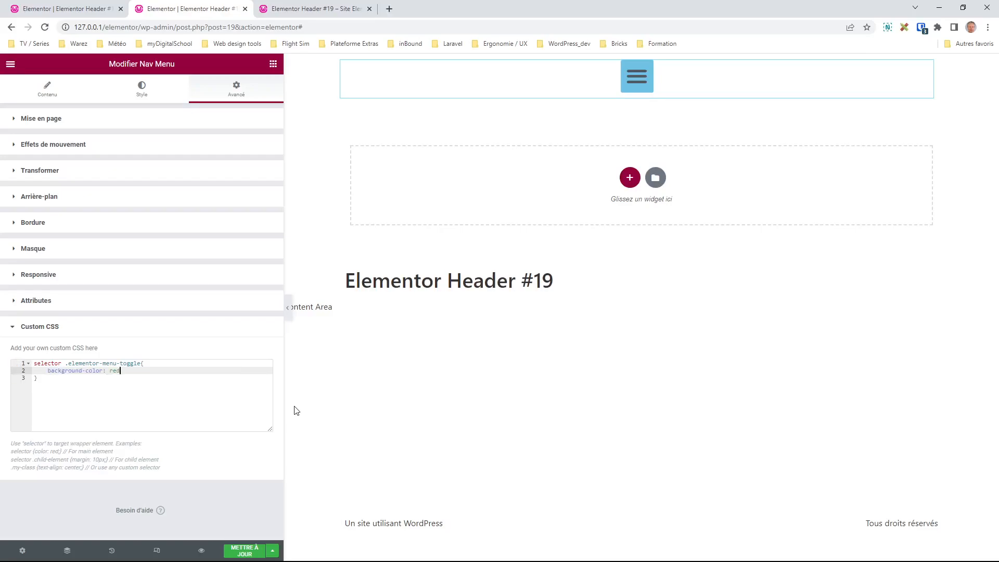
{"action": "type", "text": "important;"}
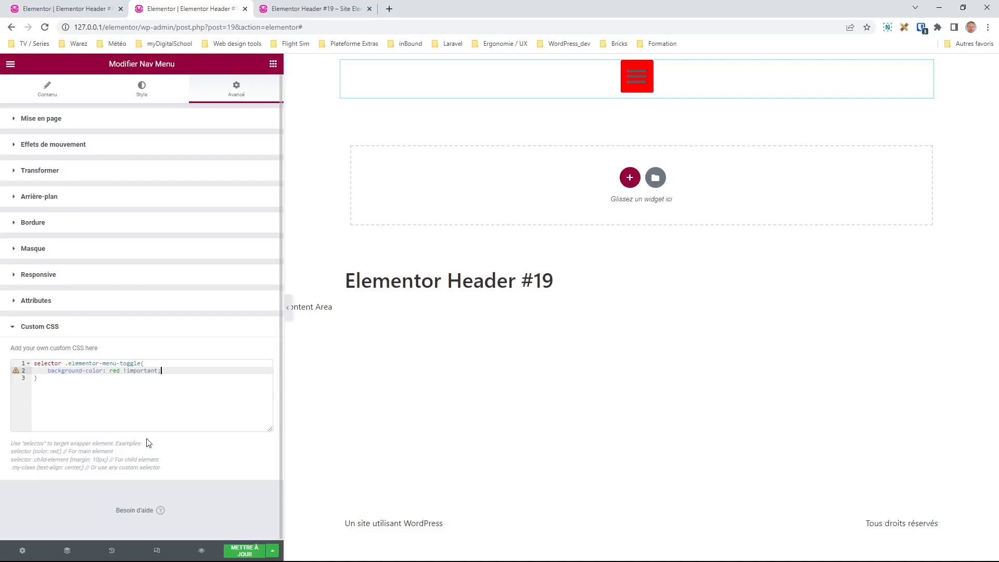
{"action": "double_click", "coordinate": [49, 365]}
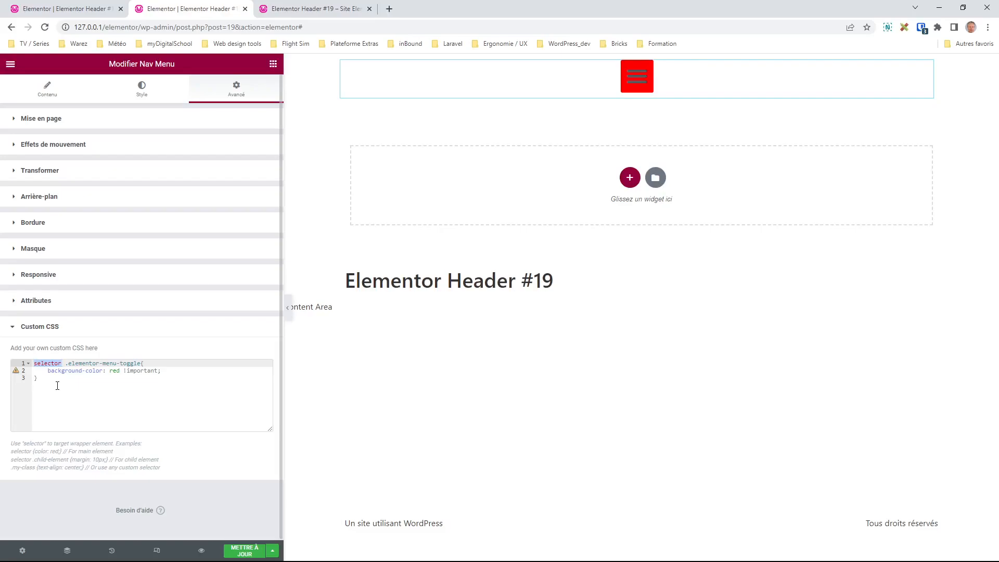
Duplicate the Nav Menu widget and set background-color to green in the copy's custom CSS.
{"action": "right_click", "coordinate": [658, 79]}
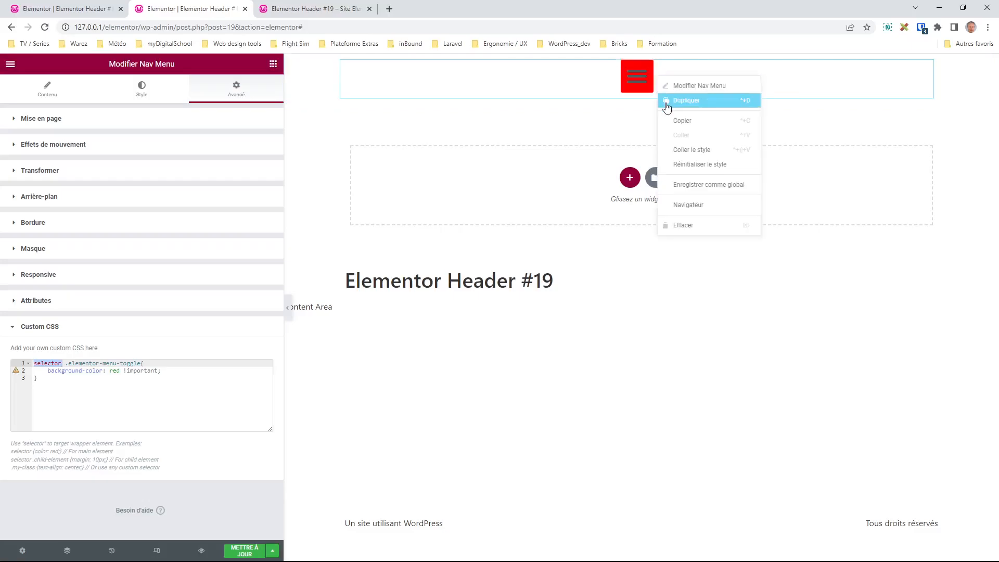
{"action": "left_click", "coordinate": [668, 104]}
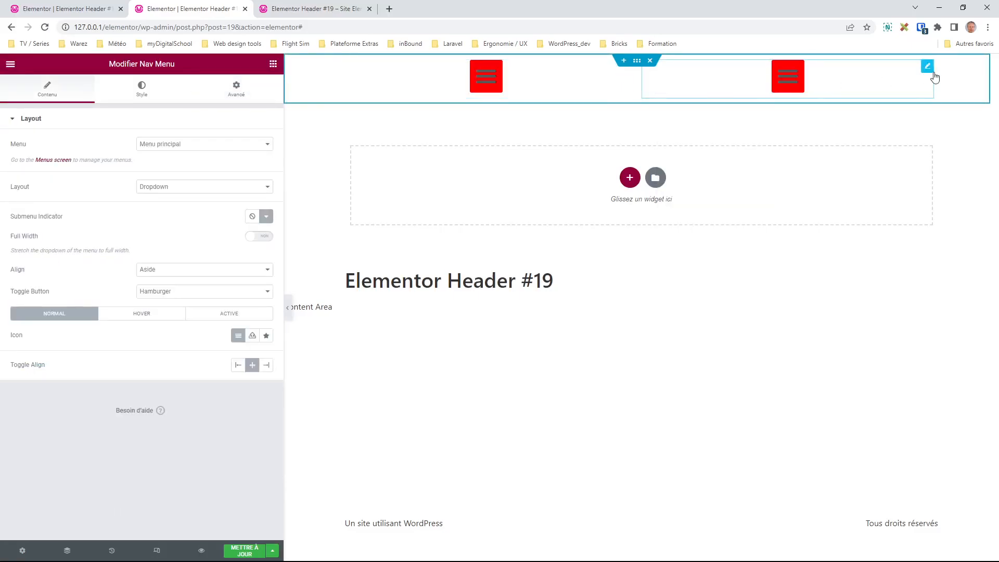
{"action": "left_click", "coordinate": [241, 83]}
{"action": "scroll", "coordinate": [119, 437], "scroll_direction": "down", "scroll_amount": 3}
{"action": "left_click", "coordinate": [63, 474]}
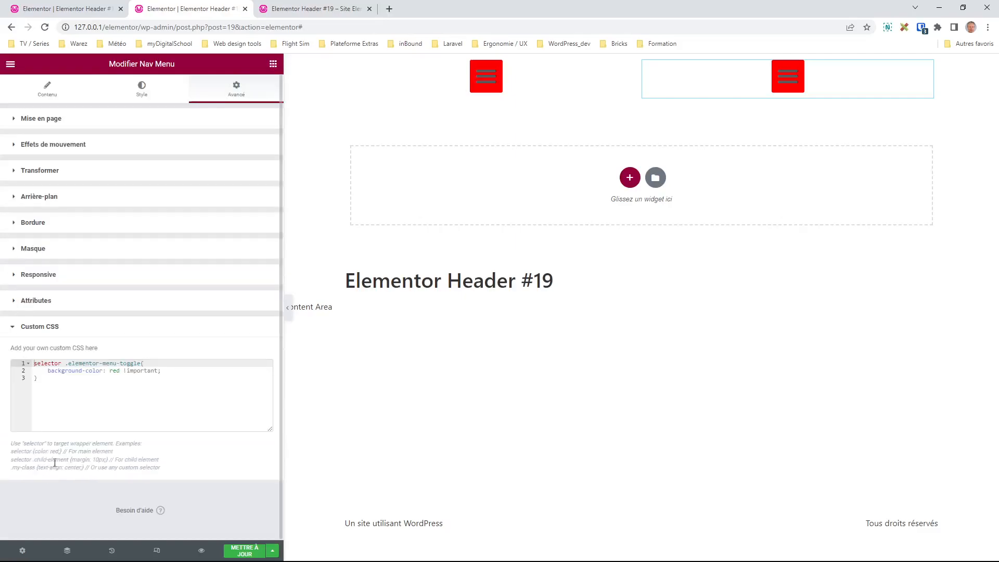
{"action": "double_click", "coordinate": [112, 370]}
{"action": "type", "text": "green"}
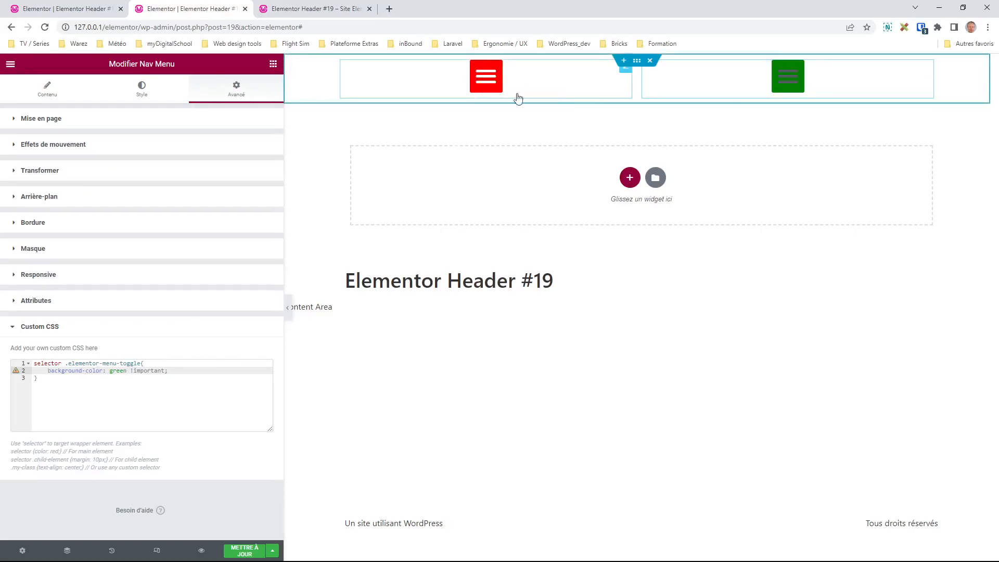
{"action": "double_click", "coordinate": [59, 363]}
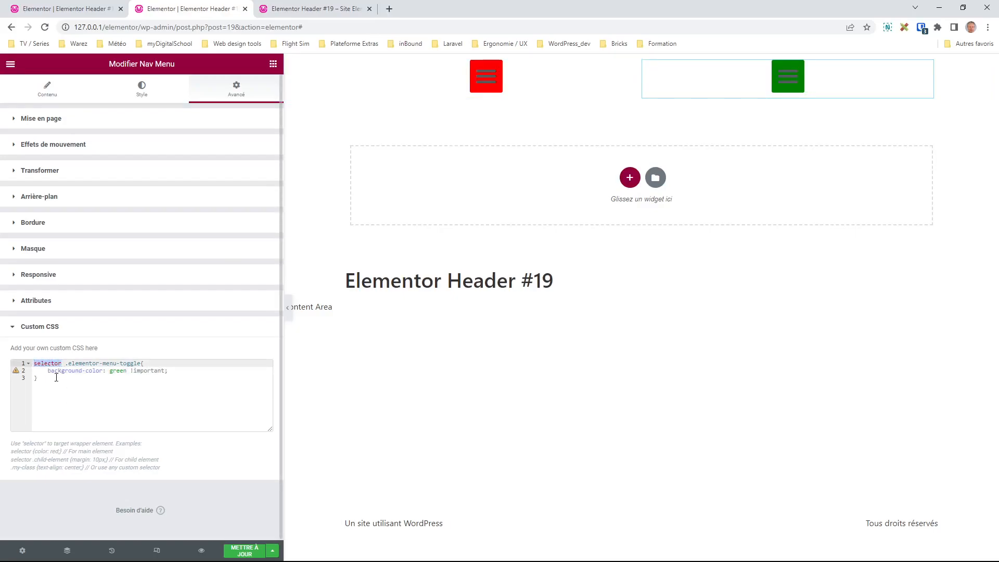